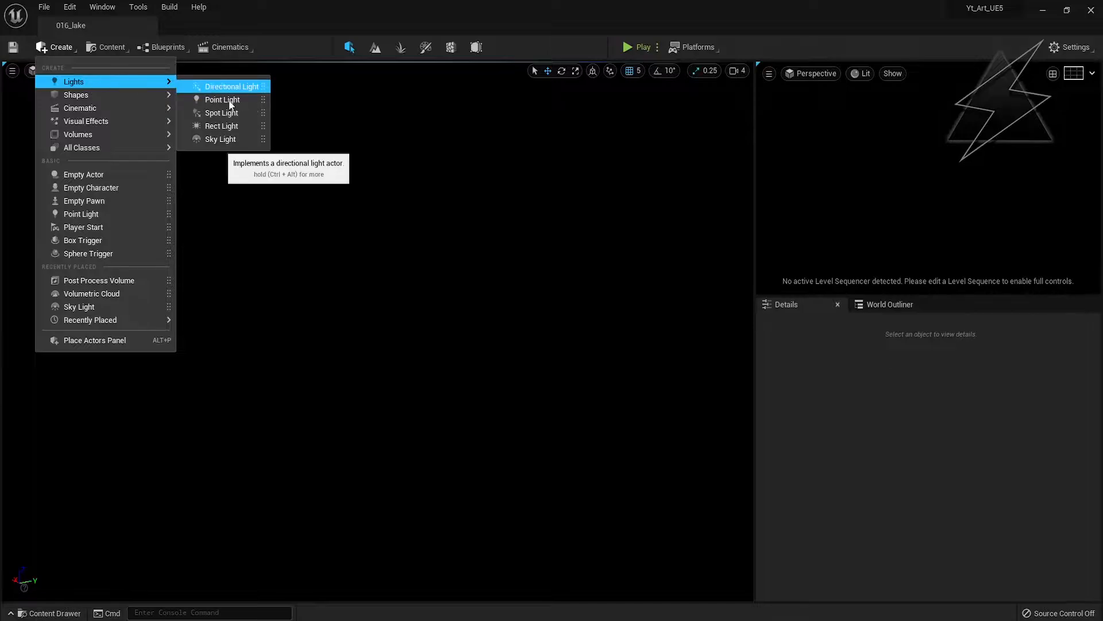
- Add a directional light and a sky atmosphere to the empty level
click(231, 86)
click(57, 47)
mouse_move(98, 122)
click(247, 123)
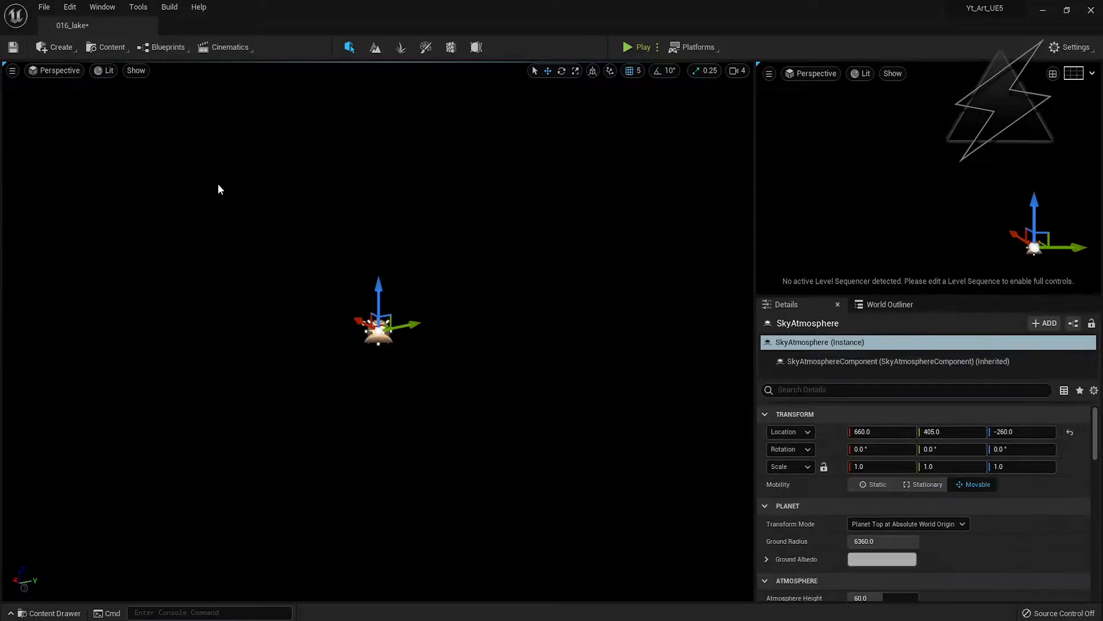
- Enable Atmosphere Sun Light on the directional light and rotate the sun high above the horizon for a daytime sky
click(890, 304)
click(851, 368)
click(786, 304)
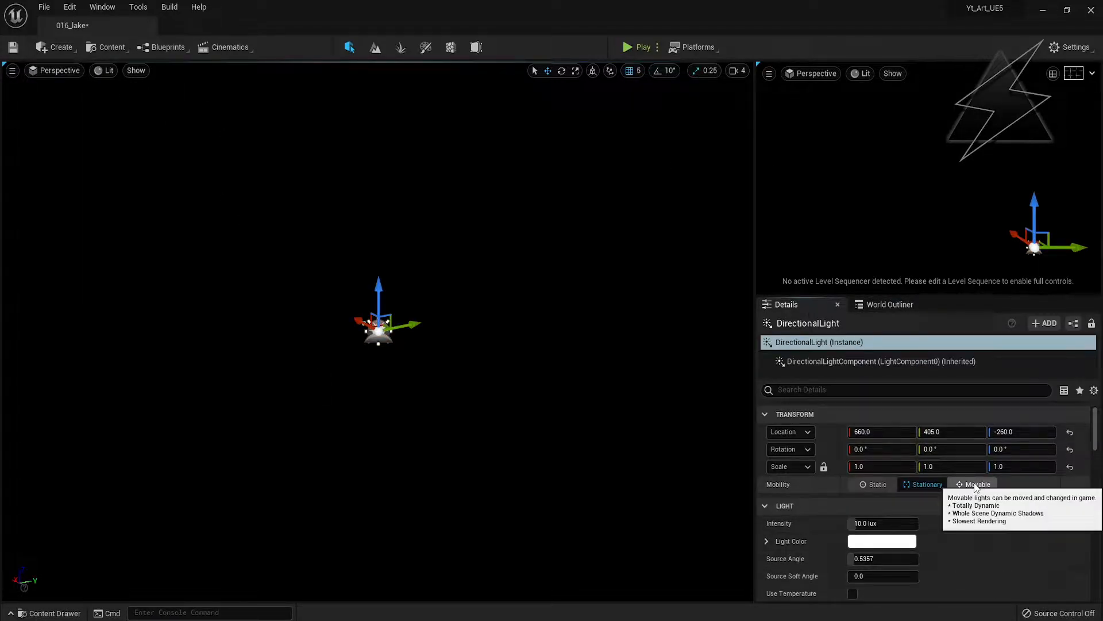
scroll(964, 542, down, 10)
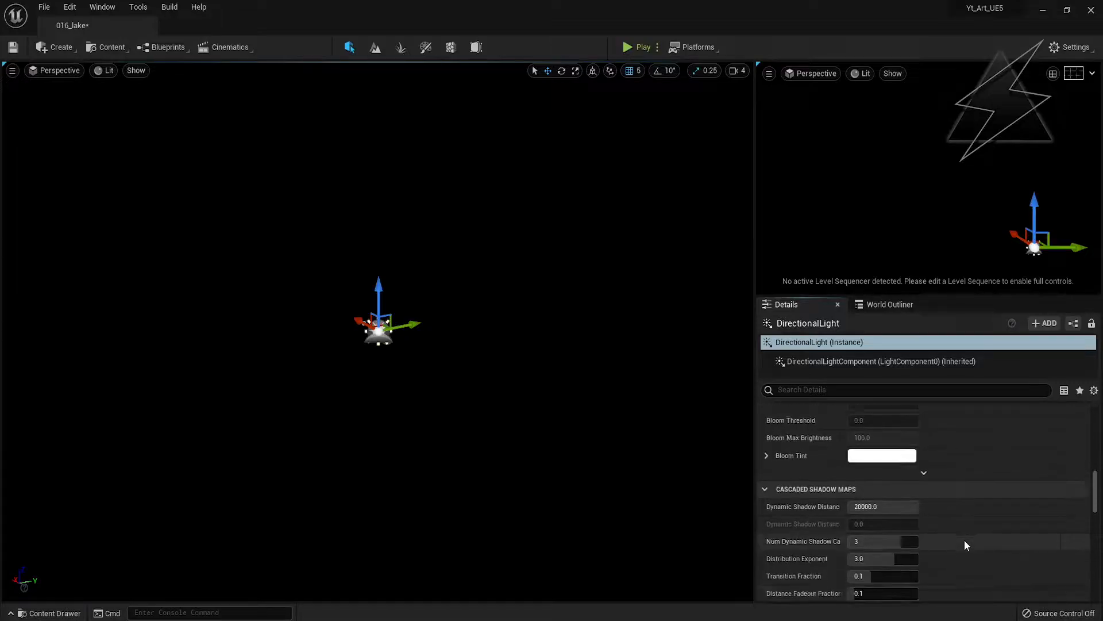
scroll(964, 540, down, 1)
click(853, 481)
key(ctrl+l)
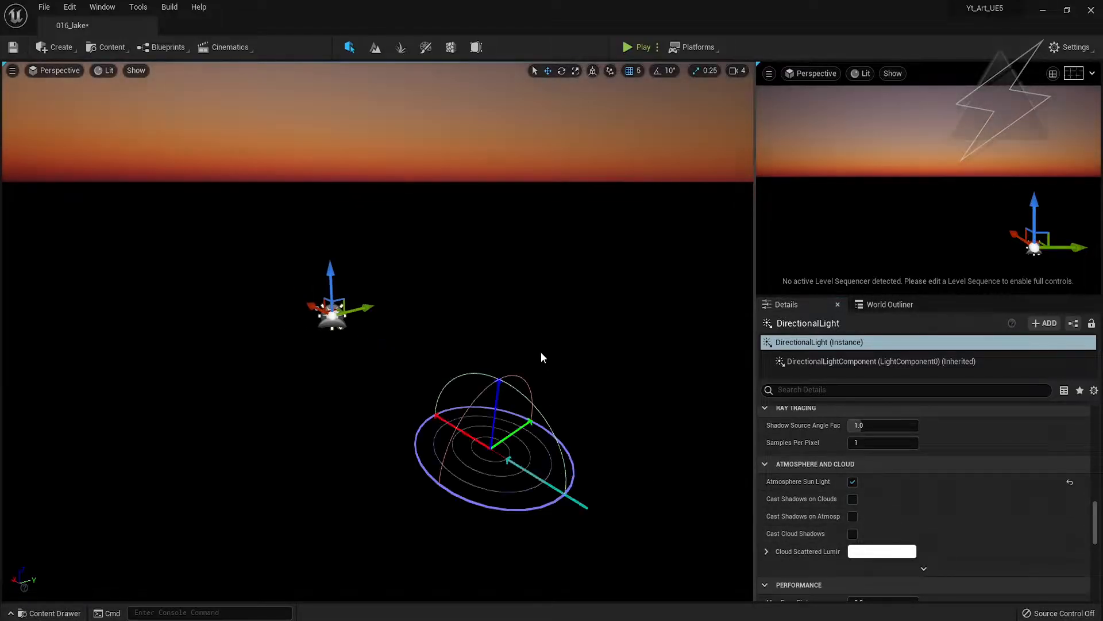
right_drag(506, 261, 506, 205)
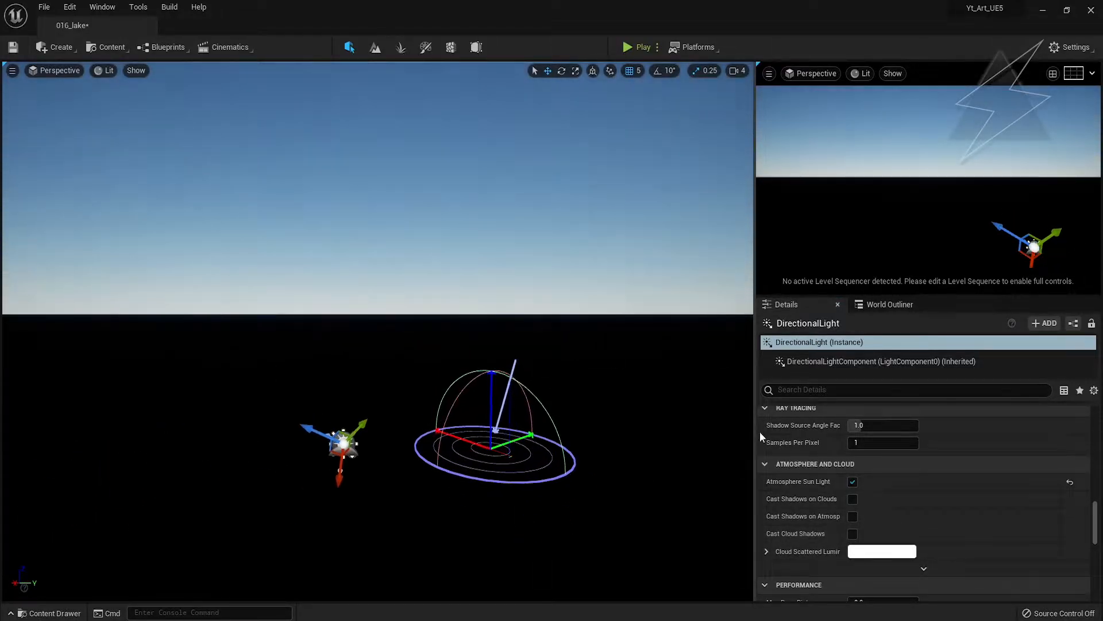
- Add exponential height fog to the level and set its fog inscattering color to black
click(63, 49)
click(248, 187)
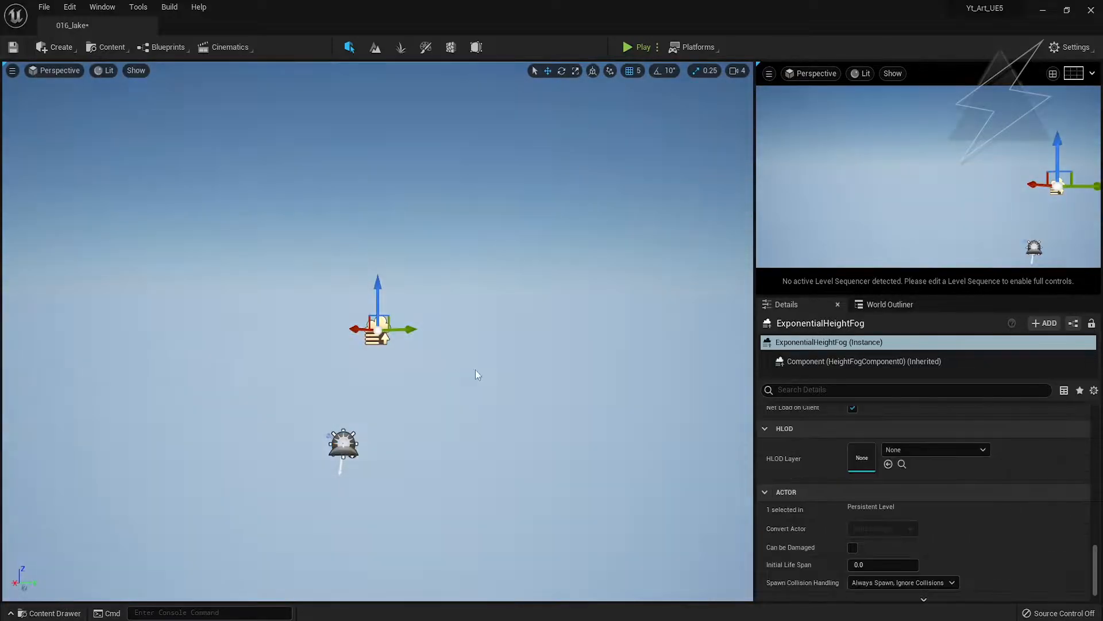
scroll(877, 512, up, 8)
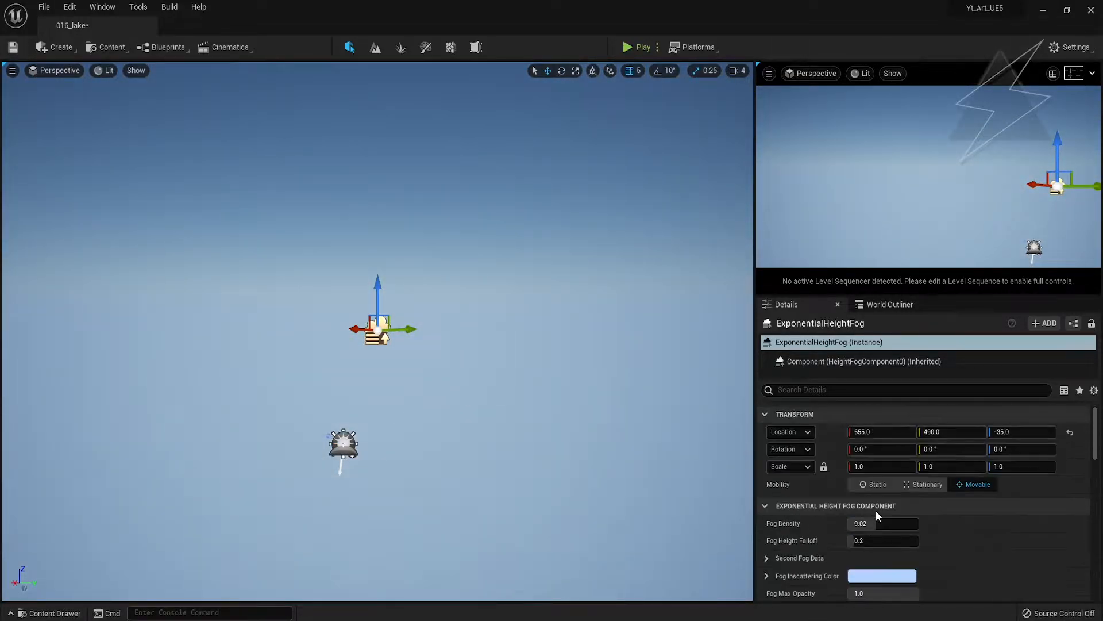
click(882, 575)
drag(822, 540, 764, 540)
click(787, 613)
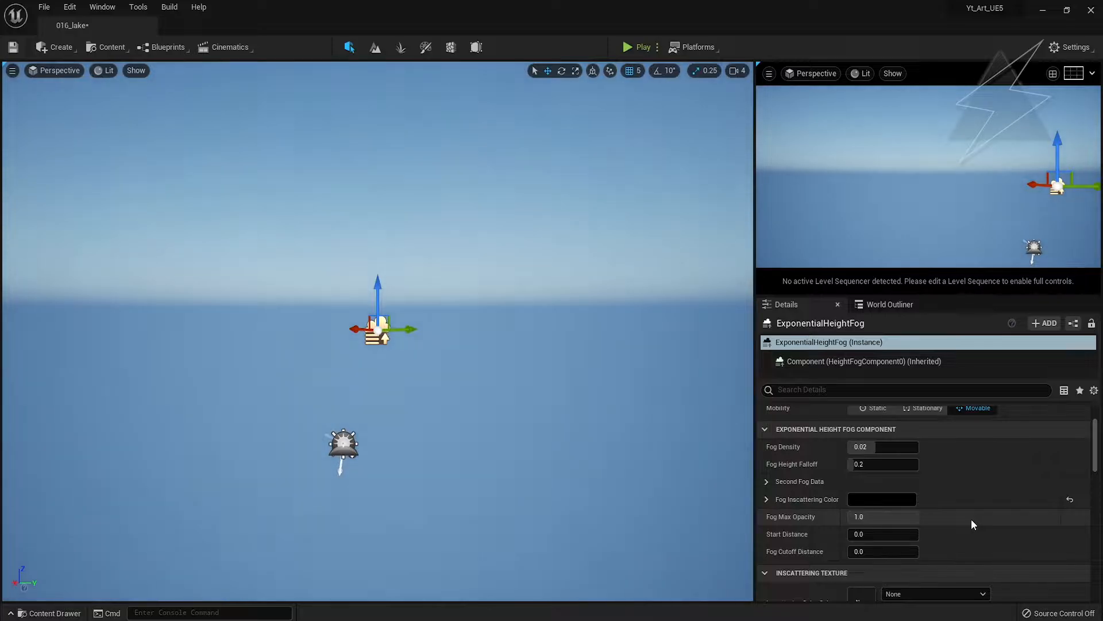
- Set the height fog's directional inscattering color to black
scroll(971, 519, down, 5)
click(897, 525)
drag(802, 439, 799, 477)
click(793, 614)
scroll(940, 509, down, 3)
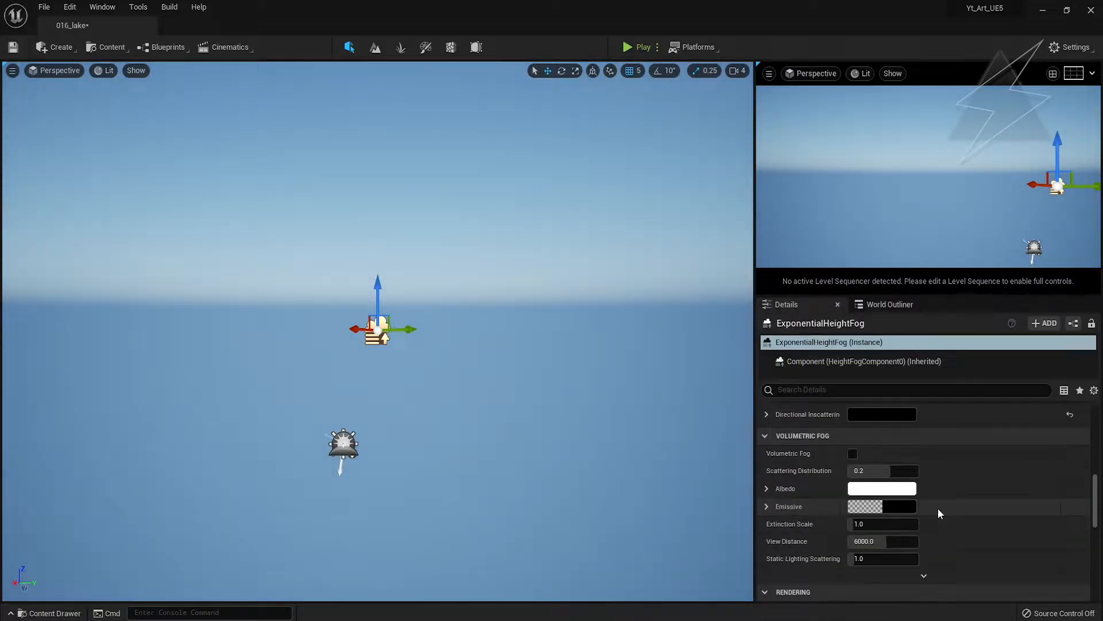
- Add a sky light, make it movable and enable its real-time capture
click(60, 47)
mouse_move(101, 83)
click(222, 139)
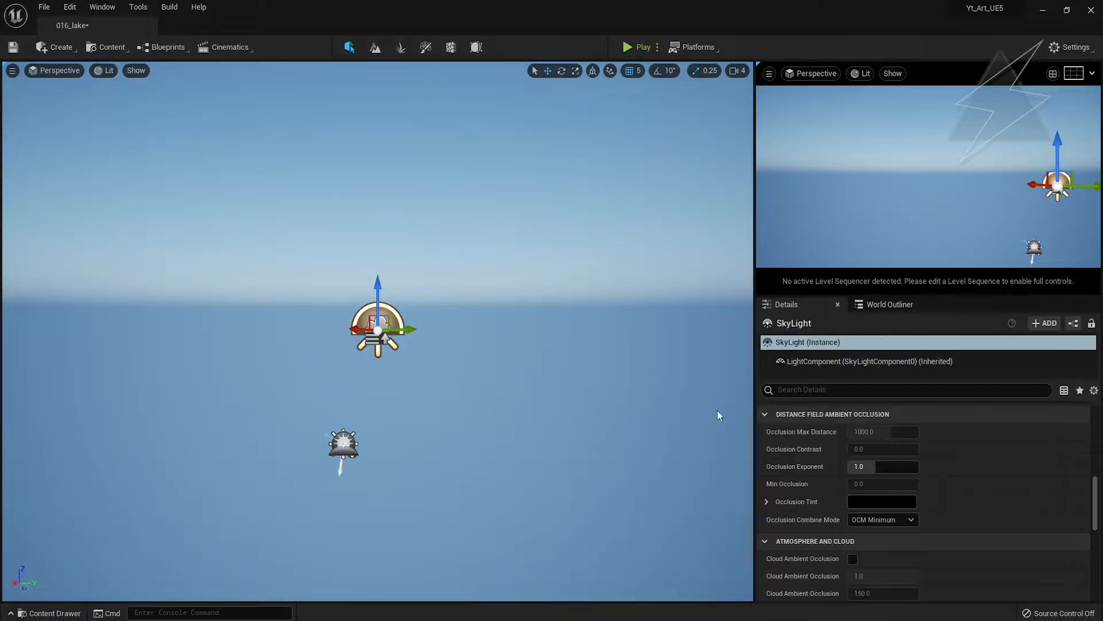
scroll(903, 463, up, 5)
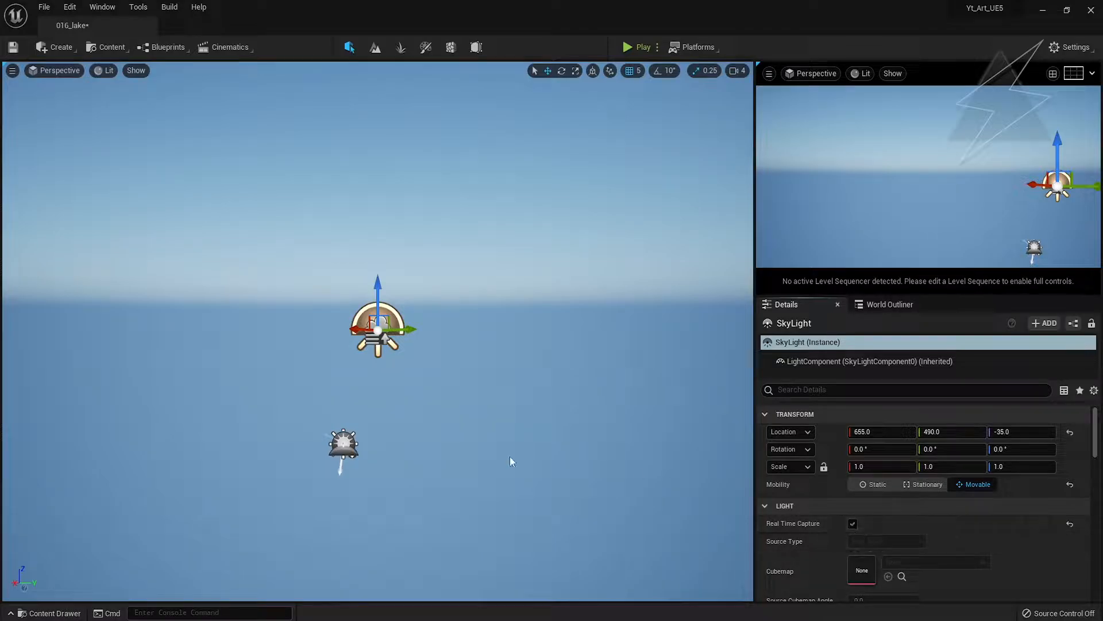
- Group the four lighting and atmosphere actors in a new outliner folder named light and collapse it
click(890, 304)
click(1077, 325)
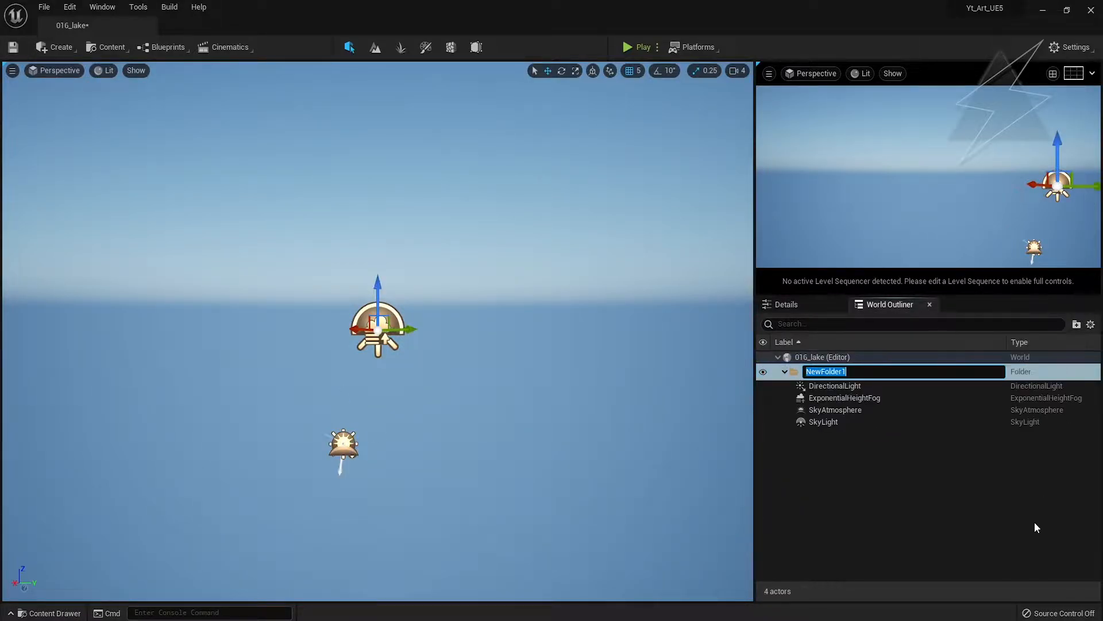
click(785, 369)
- Create a new landscape with 63×63-quad sections, 2×2 sections per component and 8×8 components, and return to selection mode
right_drag(517, 345, 310, 387)
key(s)
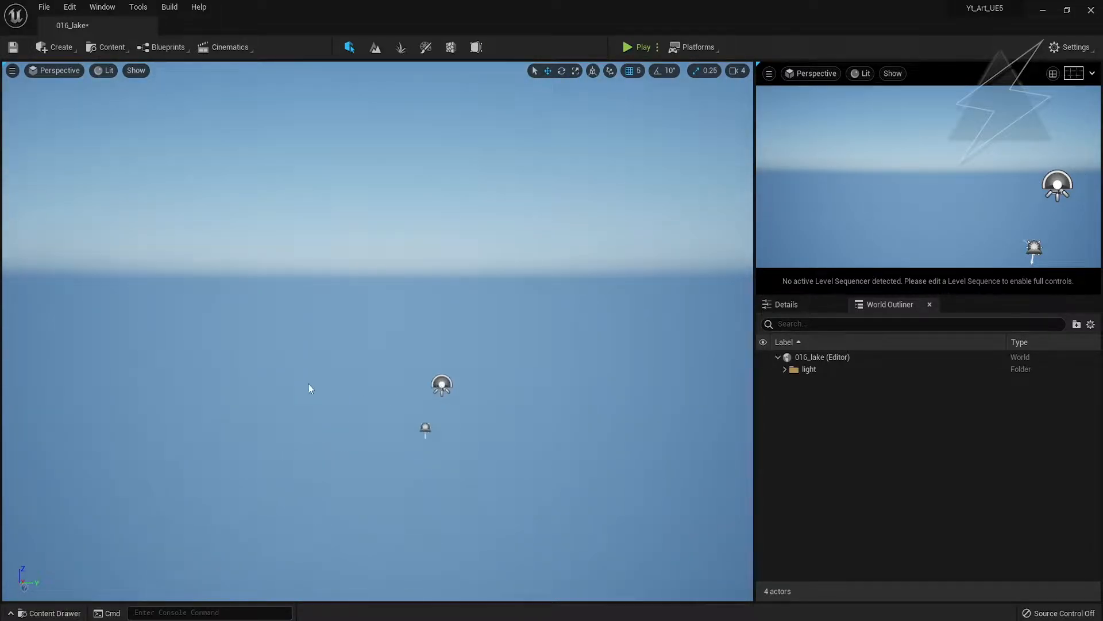
click(375, 47)
click(86, 399)
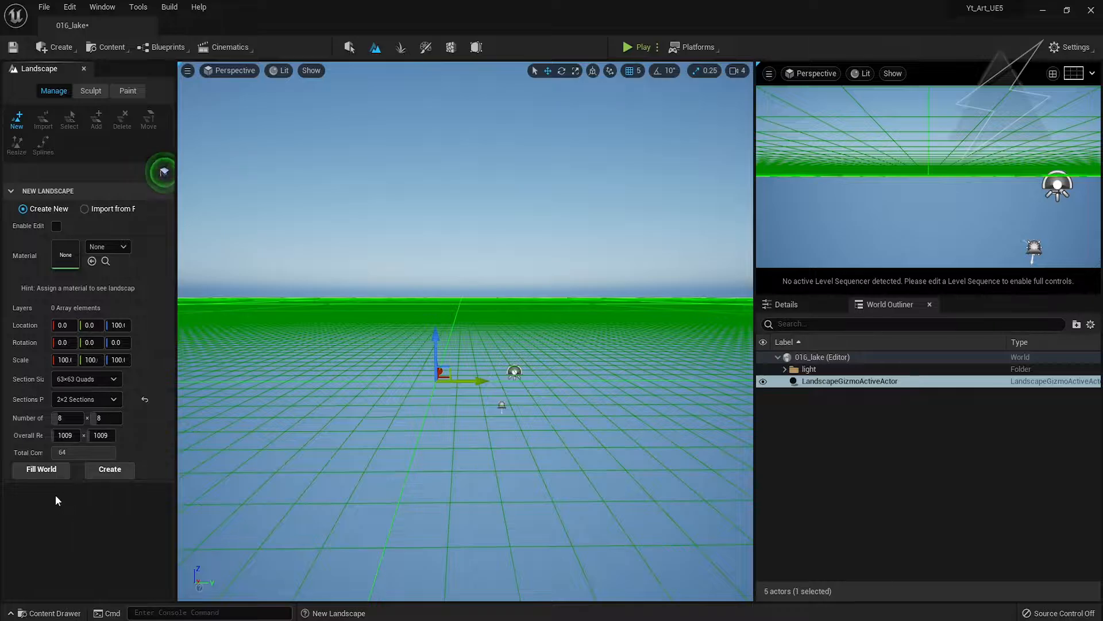
click(110, 469)
key(shift+1)
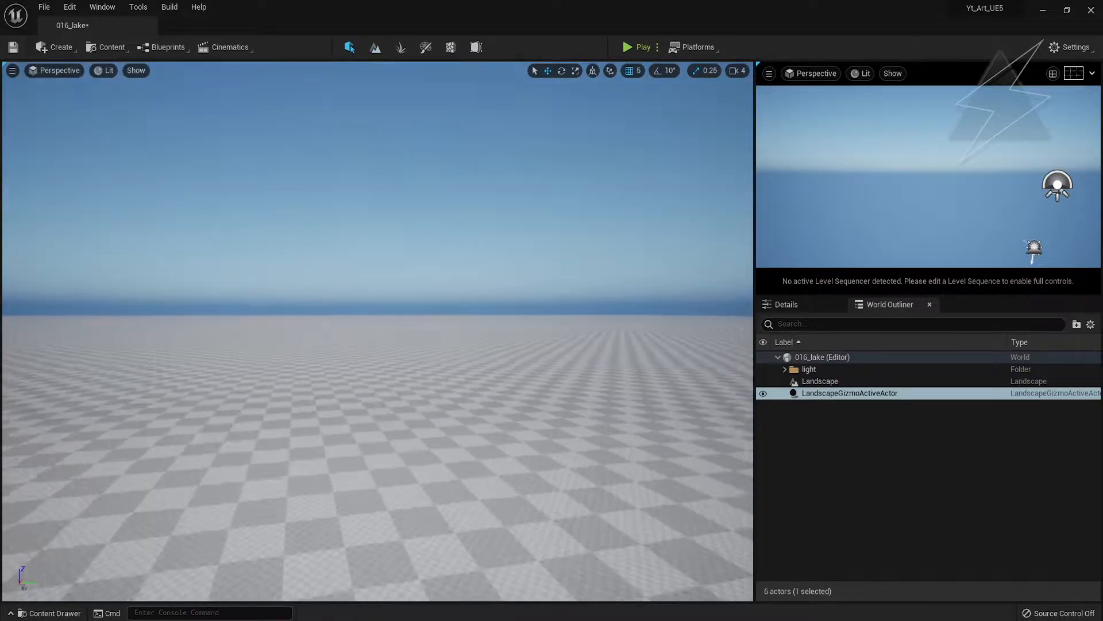
key(F11)
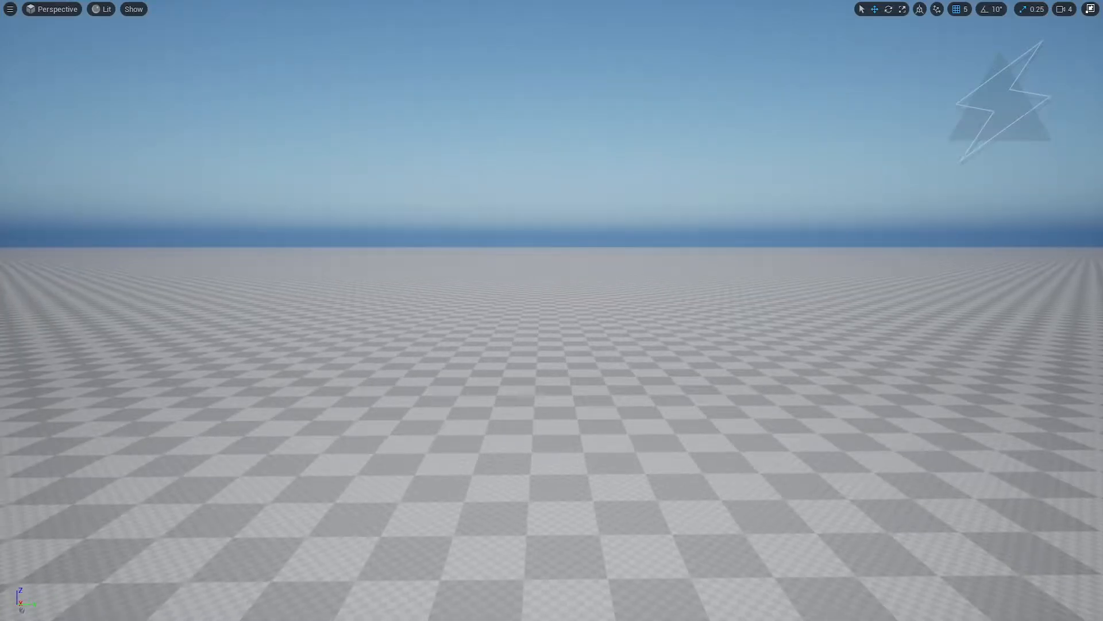
key(F11)
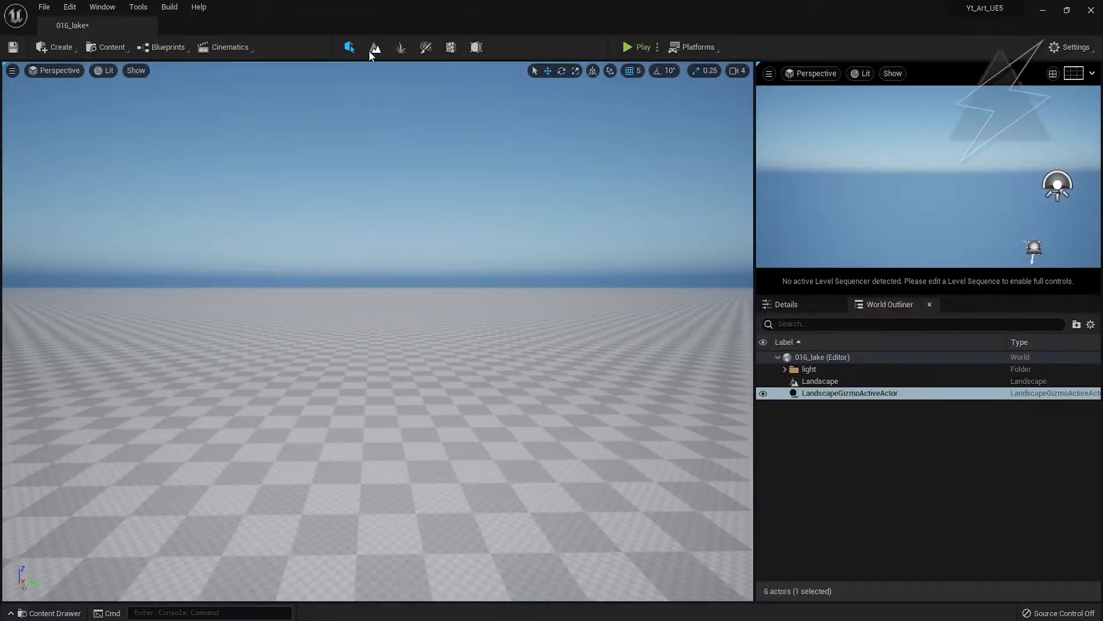
click(375, 48)
key(F11)
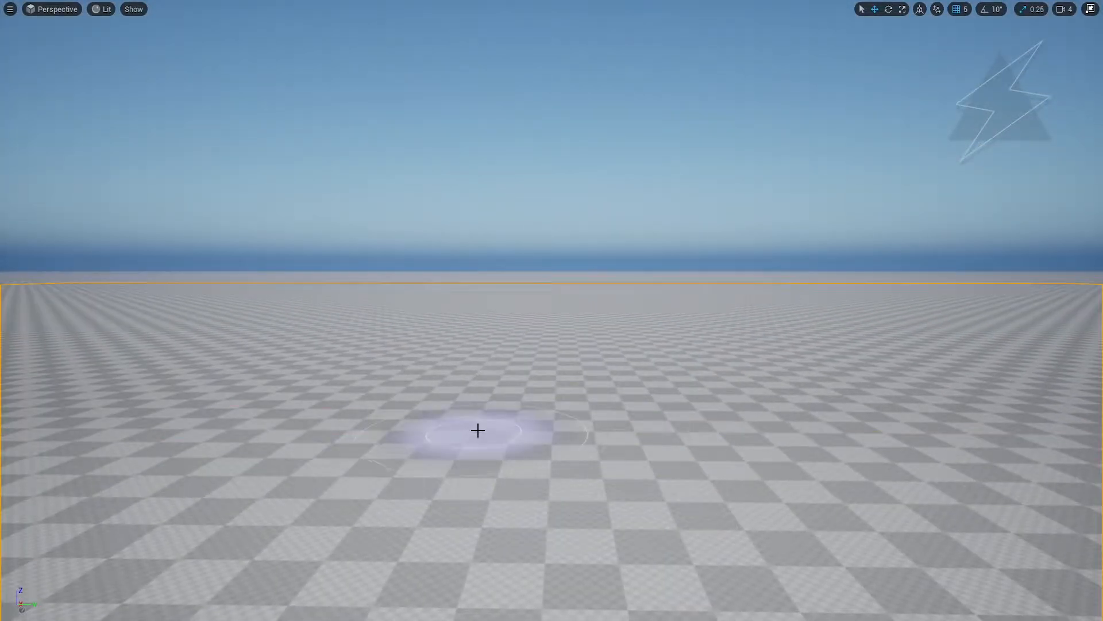
mouse_move(503, 420)
right_down()
mouse_move(506, 472)
mouse_move(505, 379)
mouse_move(507, 416)
mouse_move(360, 295)
right_up()
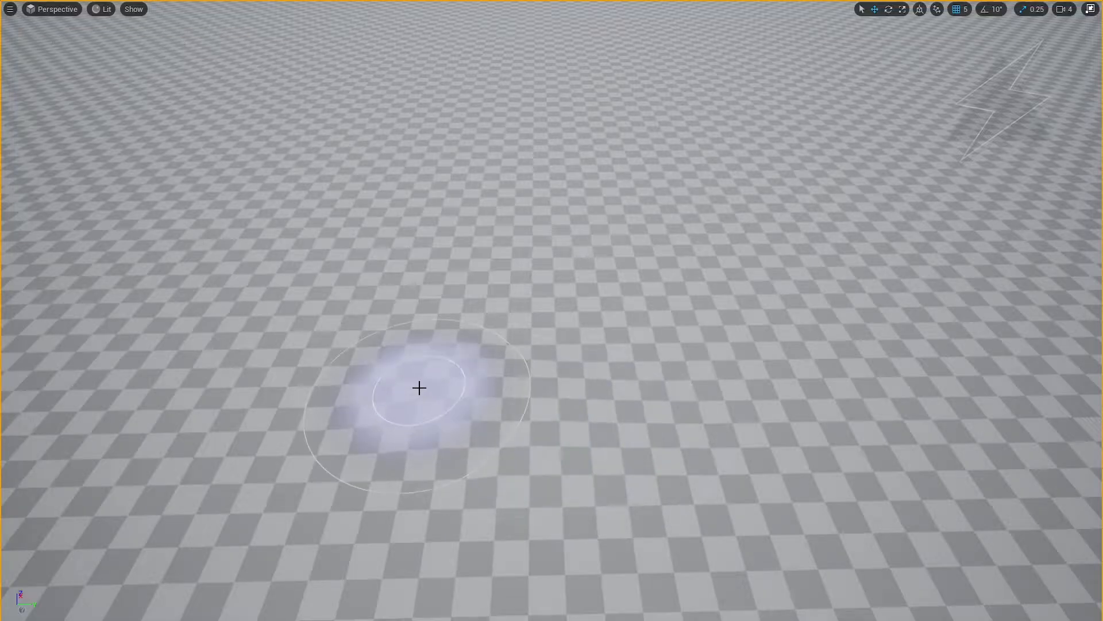
key(shift+1)
key(F11)
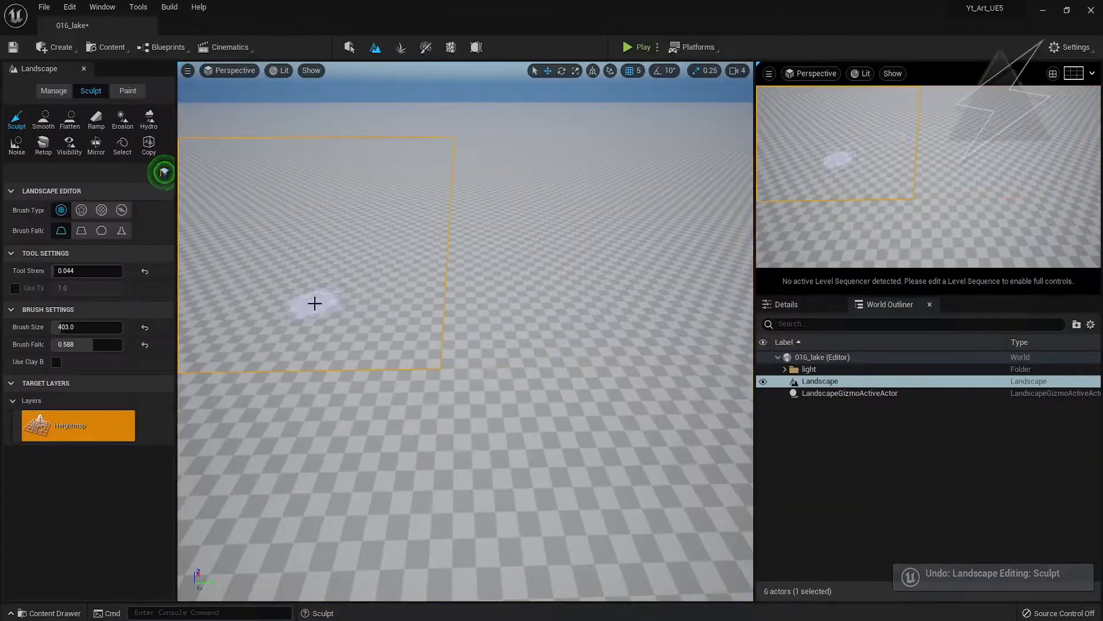
click(349, 47)
click(850, 393)
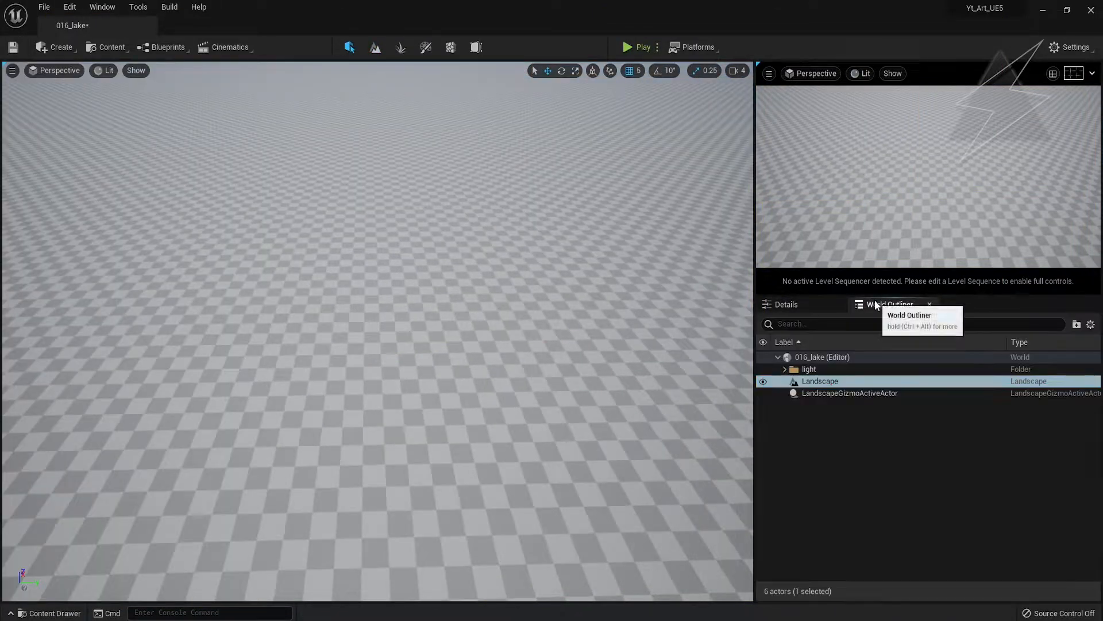
click(786, 304)
scroll(834, 480, down, 5)
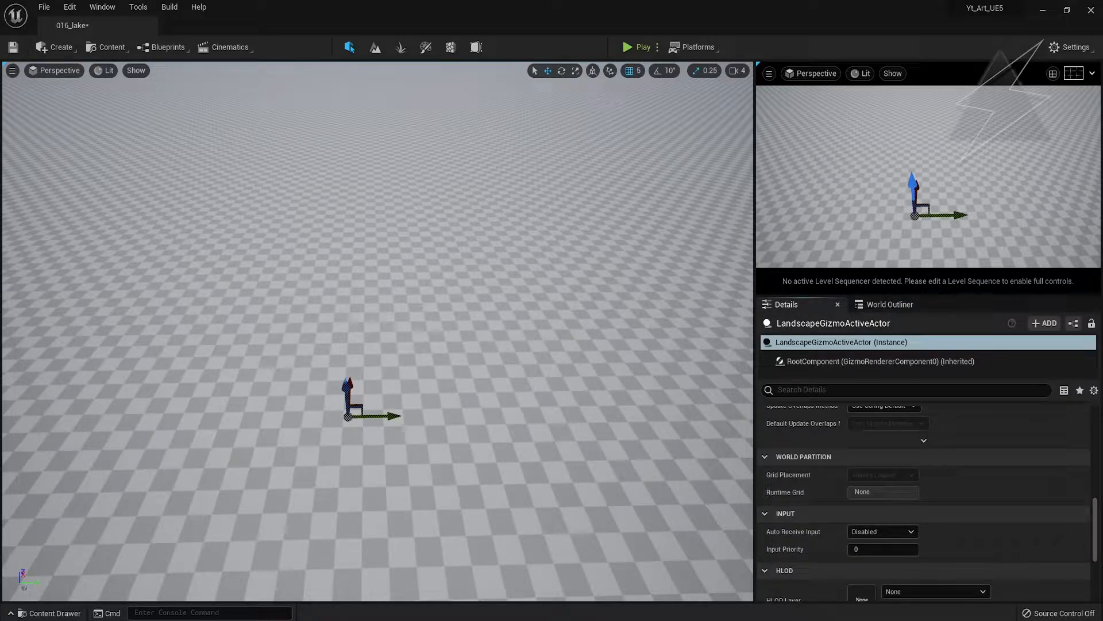
scroll(919, 514, down, 5)
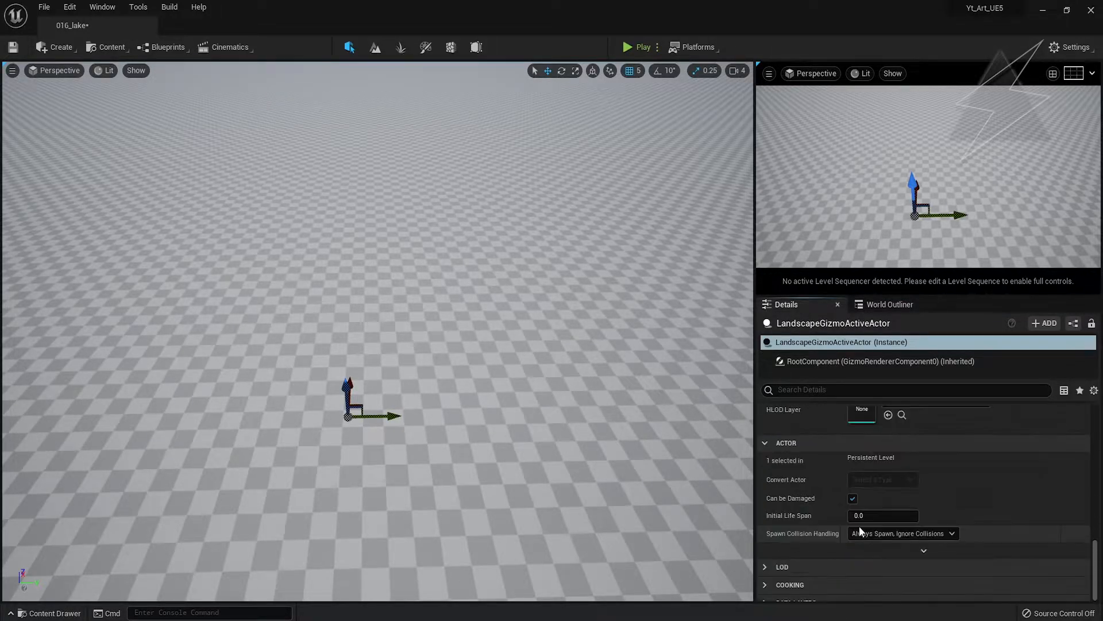
- Assign M_auto_landscape_instant as the landscape's material
click(291, 299)
scroll(921, 461, down, 3)
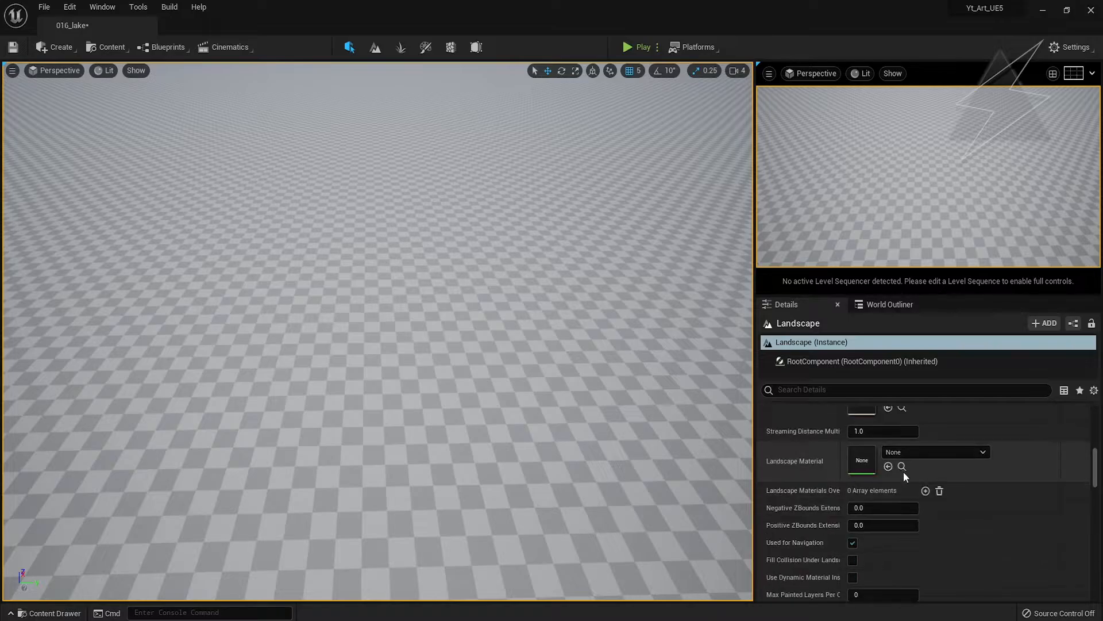
click(888, 466)
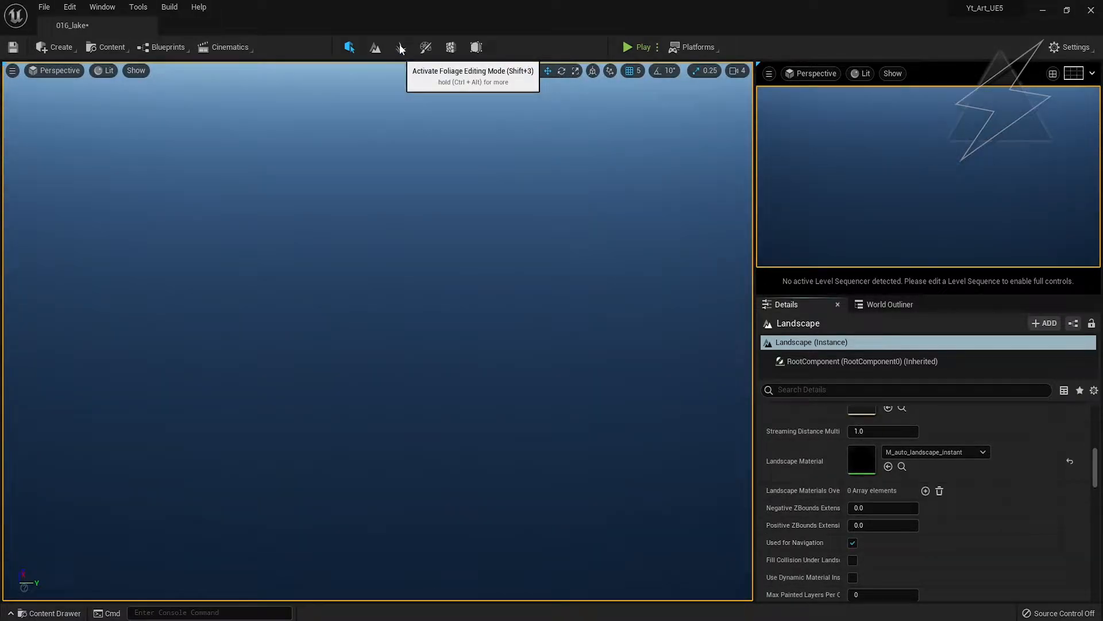
- Create and save a weight-blended layer info for the landscape's Material_A paint layer
click(375, 47)
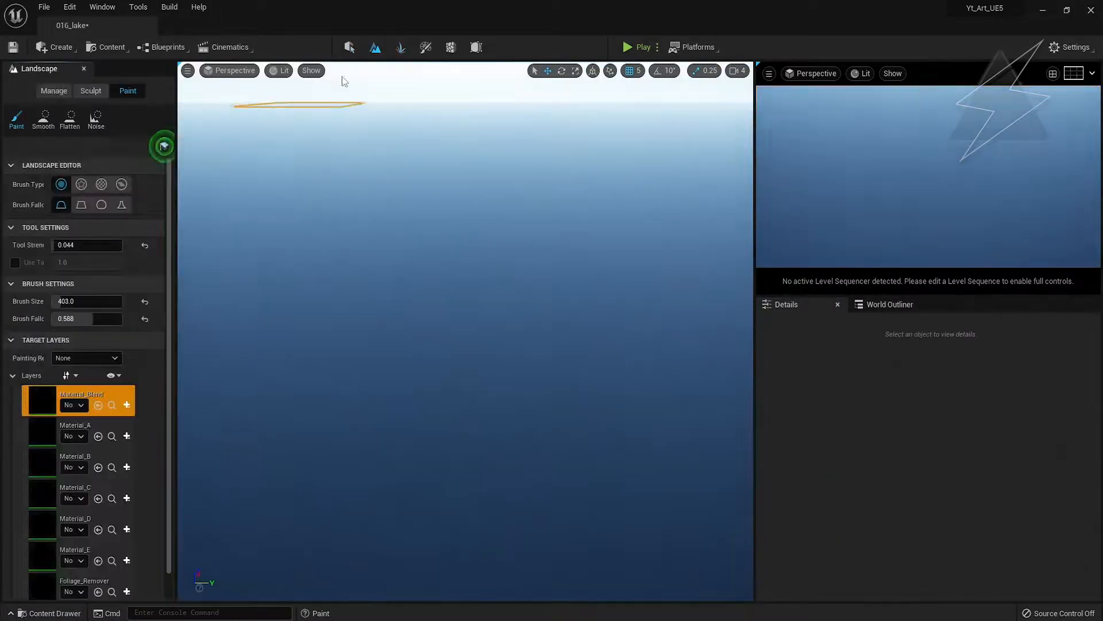
scroll(120, 447, down, 1)
right_drag(199, 458, 205, 423)
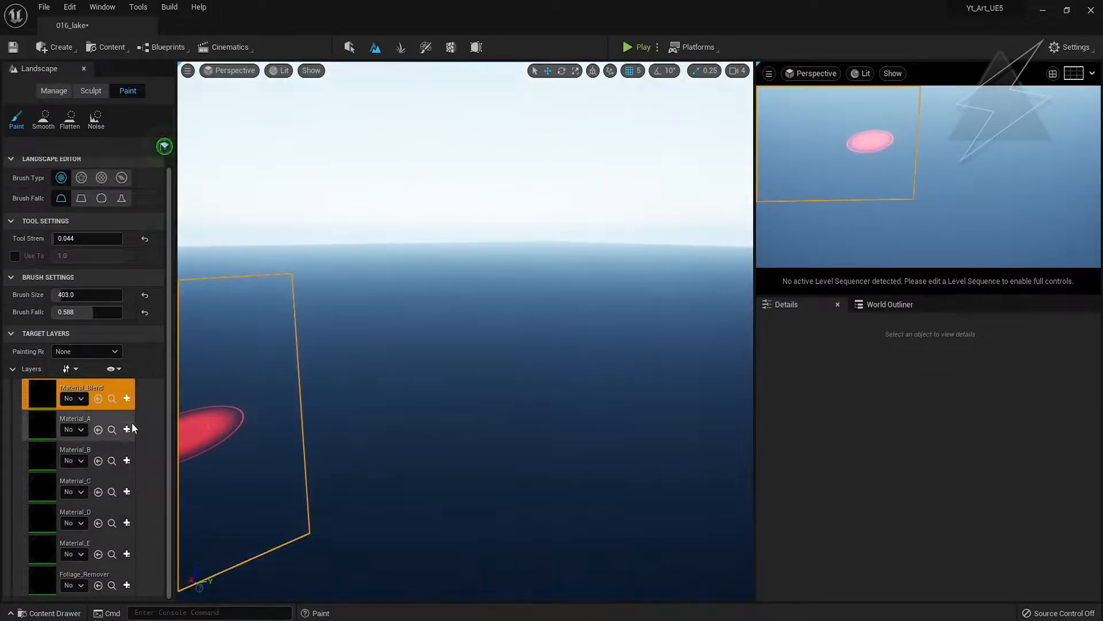
click(127, 428)
click(153, 450)
click(564, 434)
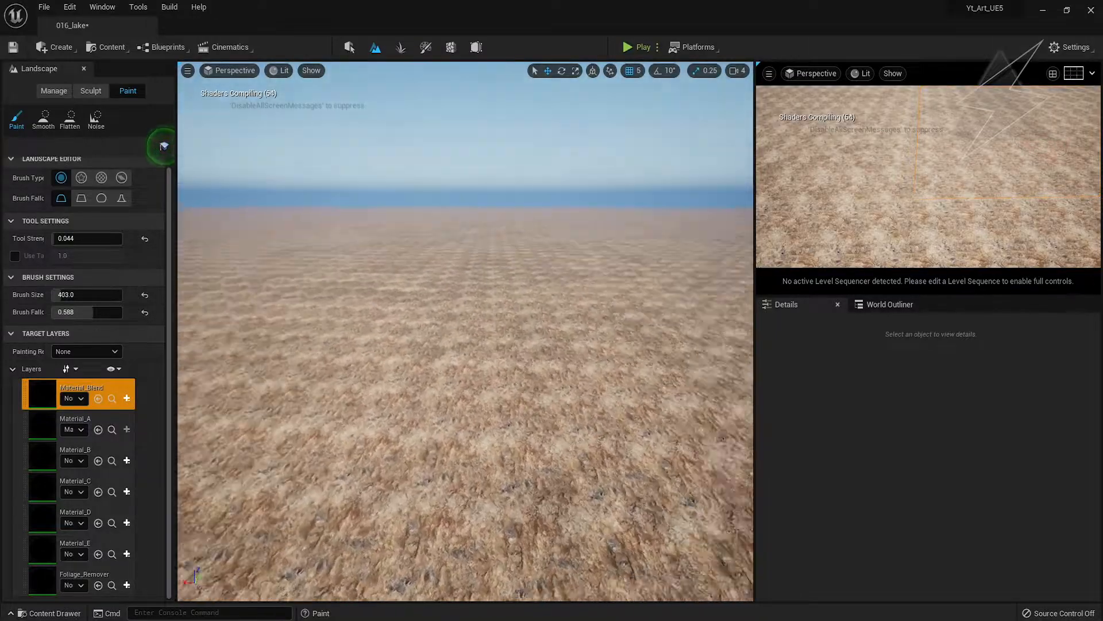
- Create and save a weight-blended layer info for the landscape's Material_Blend paint layer
click(350, 47)
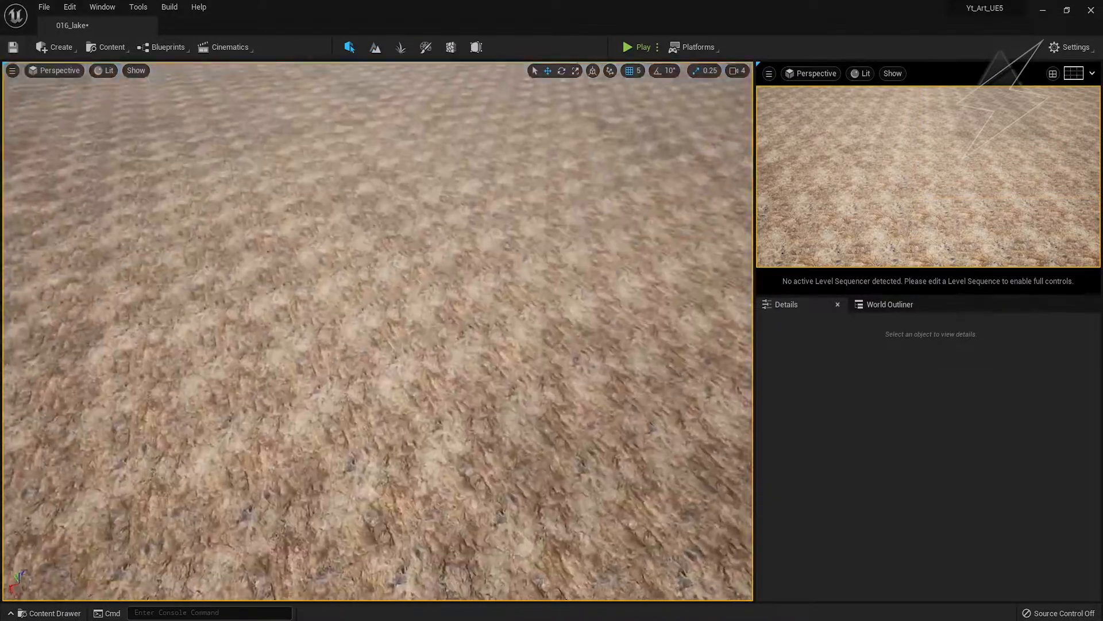
right_drag(337, 121, 338, 121)
key(shift+2)
click(127, 405)
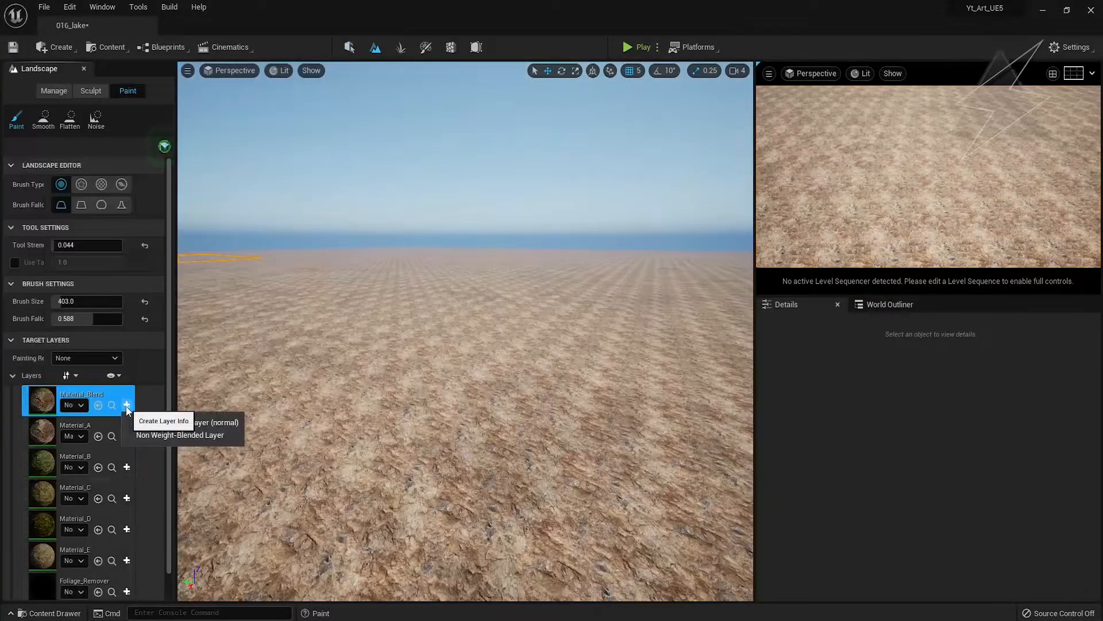
click(173, 422)
click(564, 433)
- Paint a short Material_Blend stroke on the landscape
click(97, 398)
drag(483, 512, 510, 473)
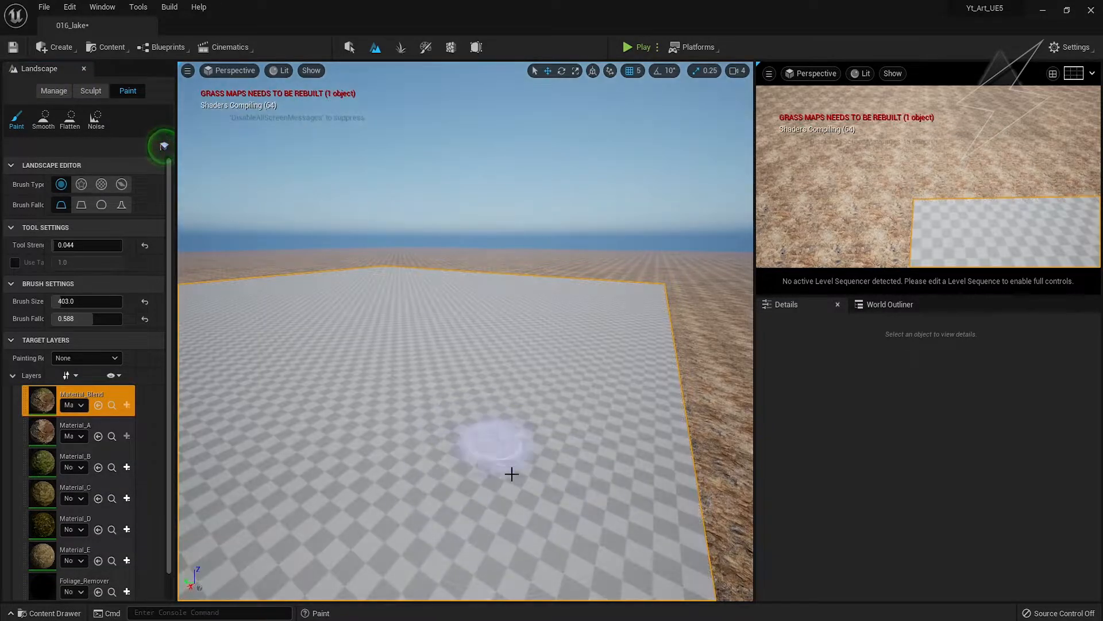
right_drag(510, 473, 435, 387)
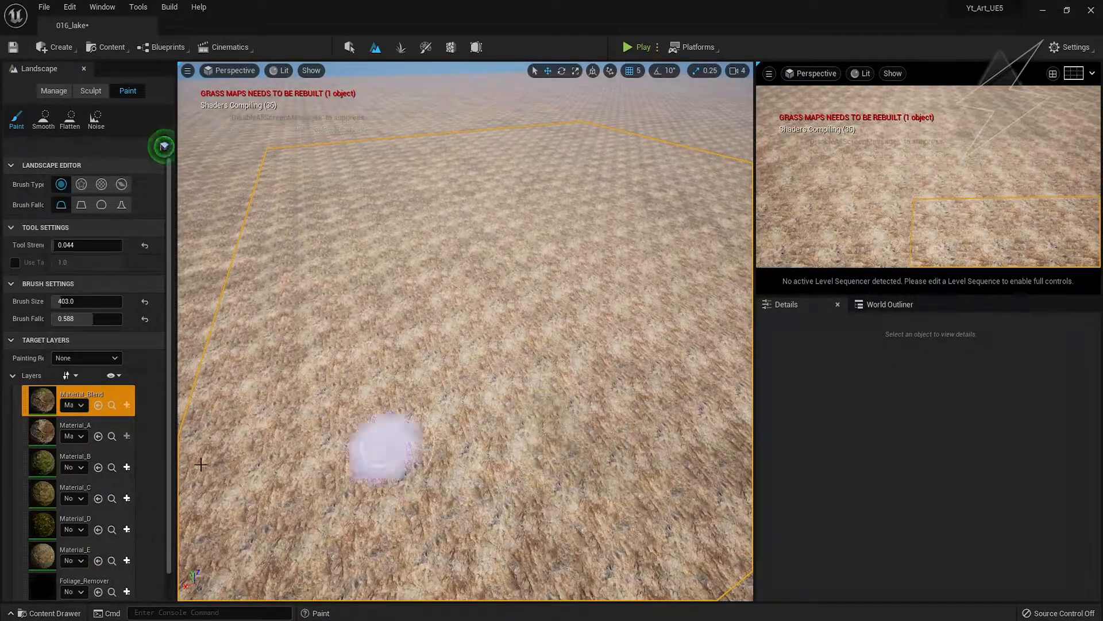
- Create a weight-blended layer info for Material_B and make it the active paint layer
click(127, 468)
click(173, 485)
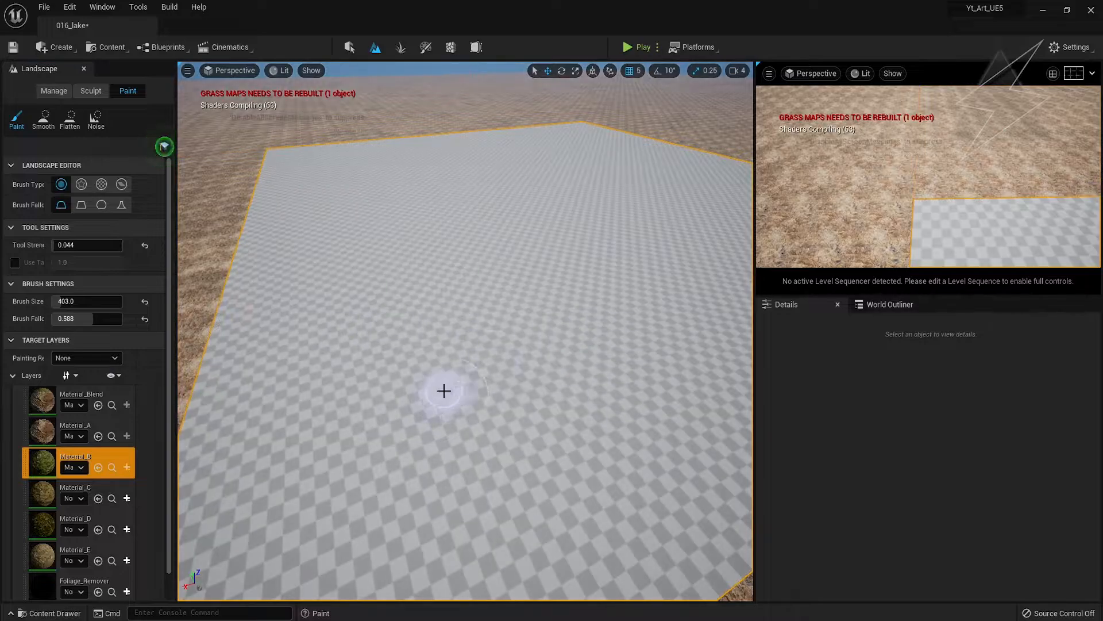
right_drag(443, 390, 389, 483)
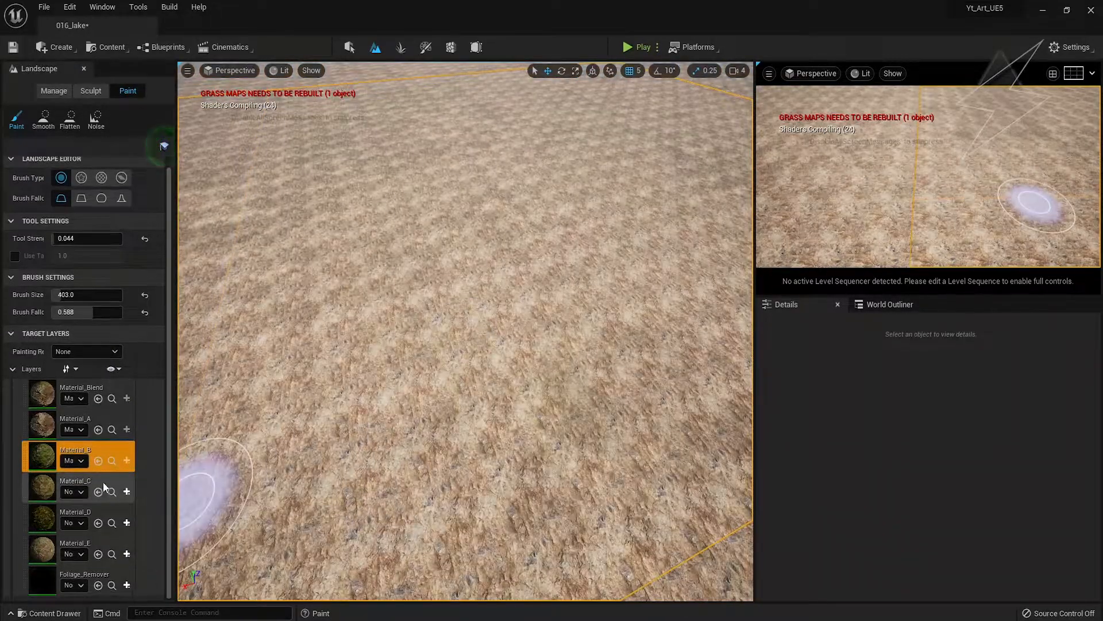
click(111, 454)
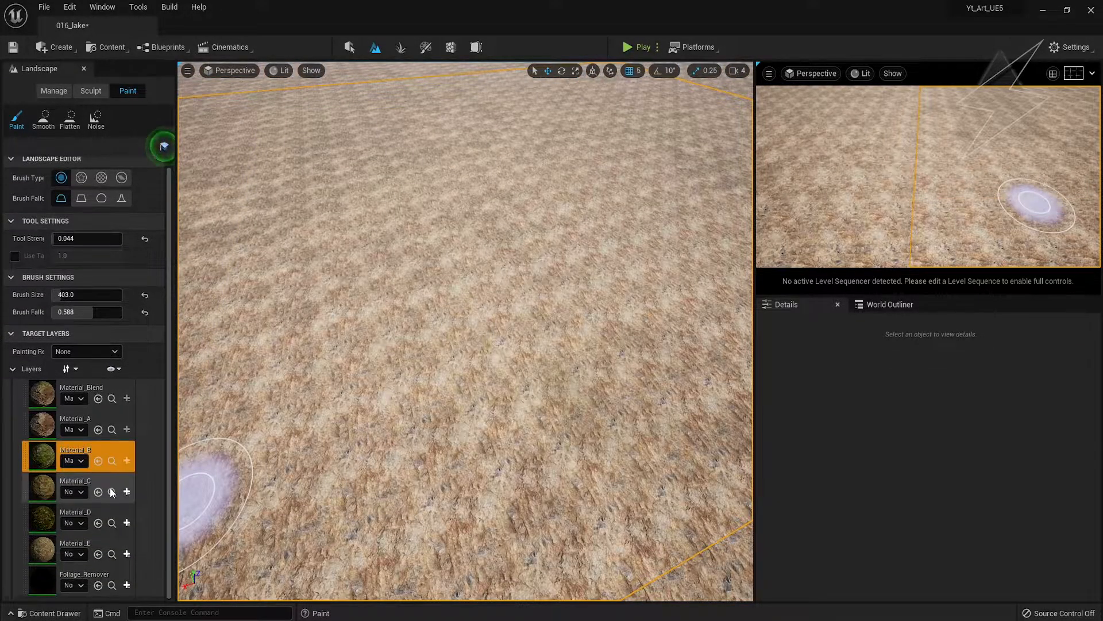
- Clear the landscape's material and reassign M_auto_landscape_instant to it
key(shift+1)
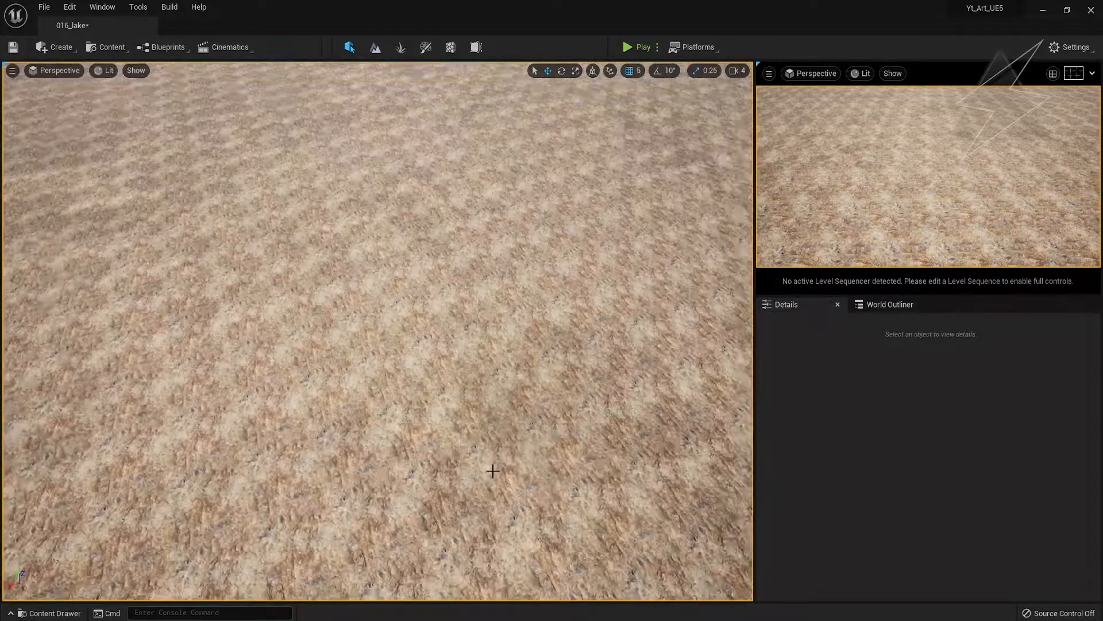
right_drag(493, 468, 493, 403)
scroll(925, 501, up, 3)
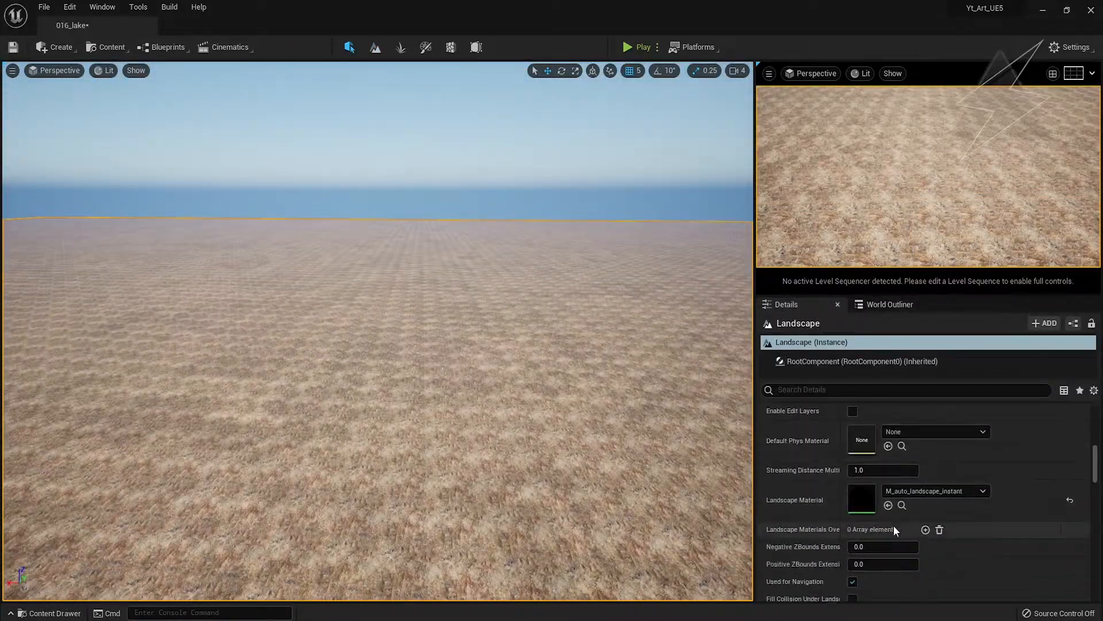
click(1070, 498)
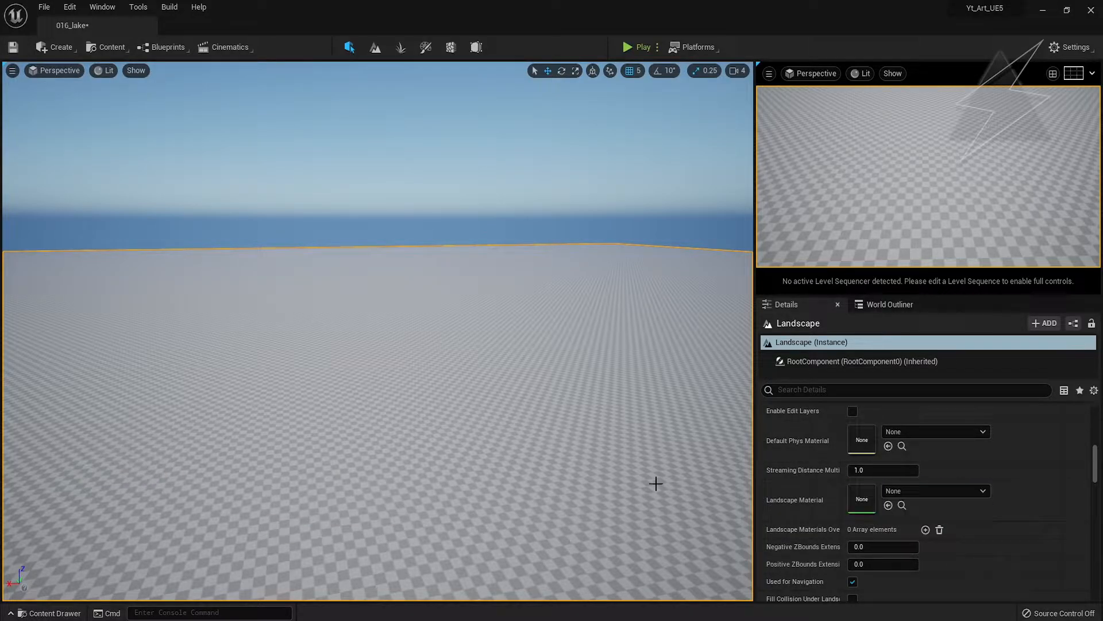
click(888, 505)
- Create a Material_Blend layer info in the 016_lake_sharedassets folder and switch to landscape sculpting
click(376, 47)
click(127, 405)
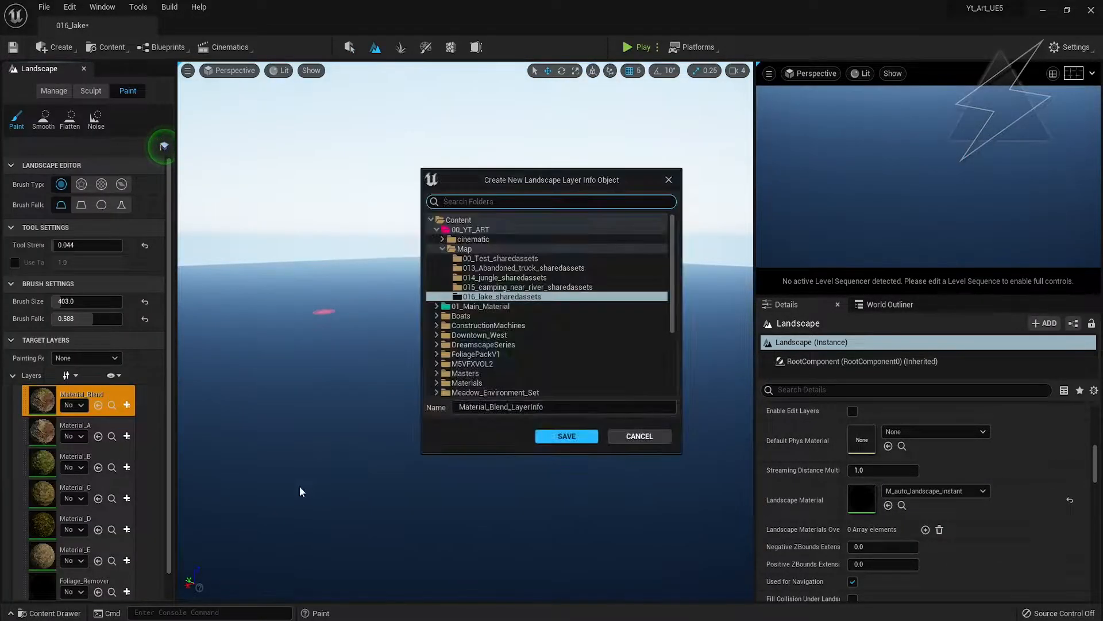
click(567, 436)
click(90, 91)
- Try a sculpt stroke across the flat grassy landscape
mouse_move(462, 418)
right_down()
mouse_move(477, 410)
mouse_move(468, 367)
mouse_move(544, 414)
right_up()
key(F11)
key(F11)
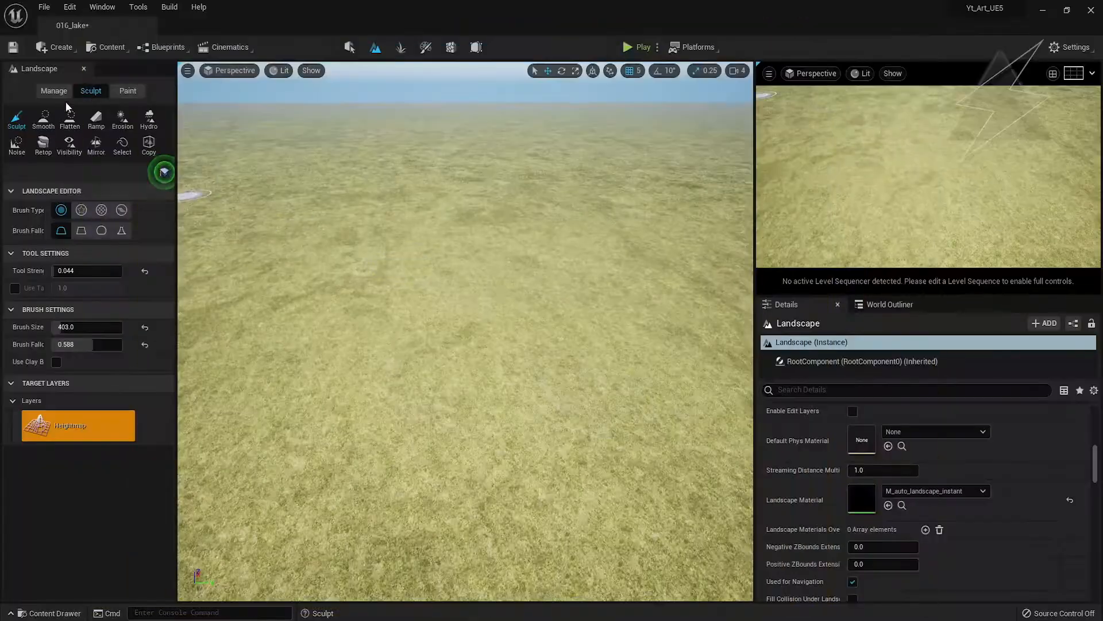
right_drag(483, 251, 486, 229)
key(F11)
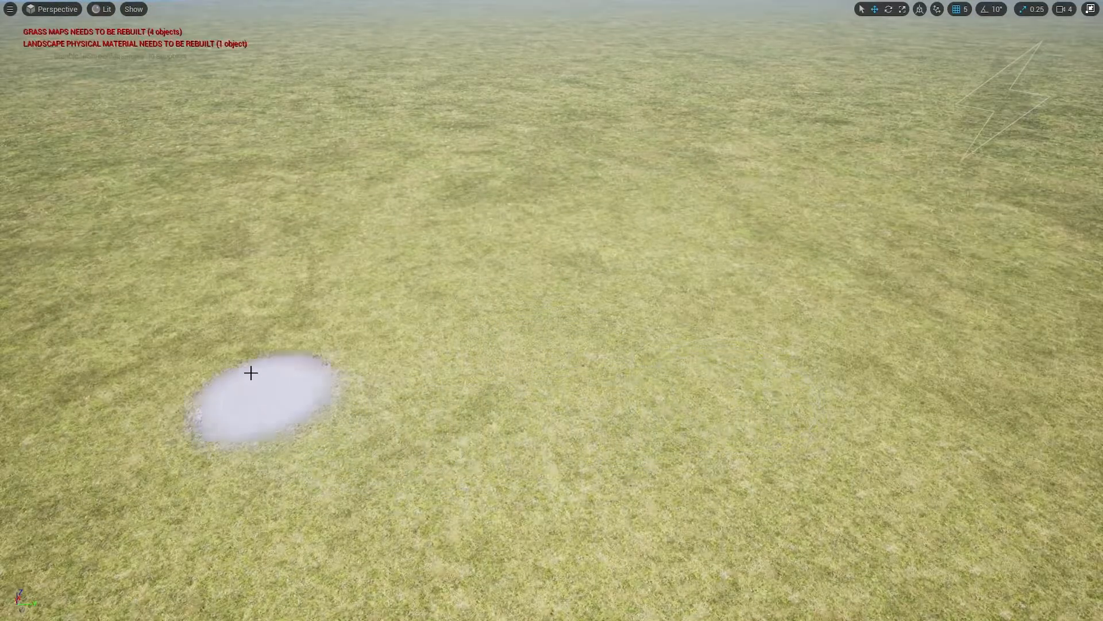
key(F11)
right_drag(562, 412, 561, 362)
key(F11)
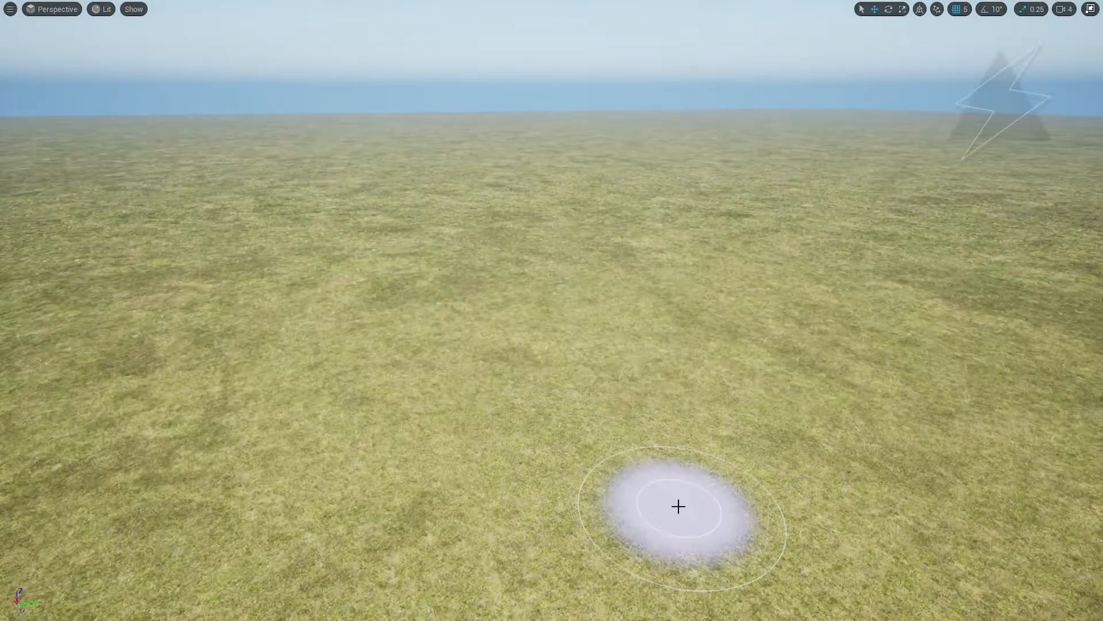
right_drag(673, 507, 650, 557)
mouse_move(847, 401)
mouse_down()
mouse_move(516, 443)
mouse_move(527, 289)
mouse_up()
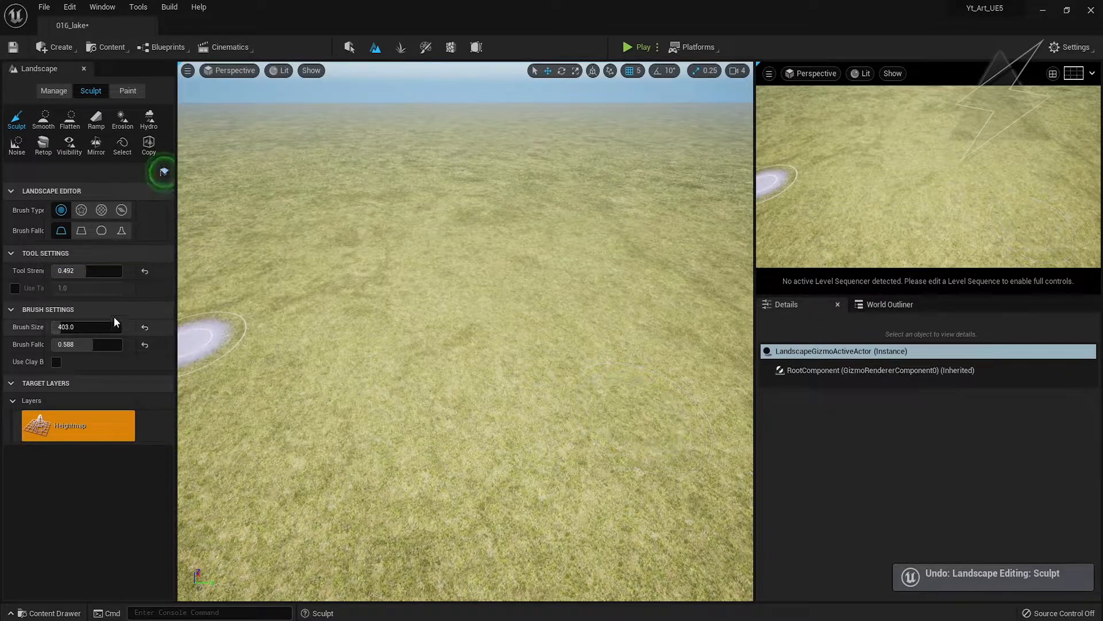
- Set the sculpt brush size to about 2302, falloff to 0.096 and strength to 0.324, and lower a wide round pit in the landscape
mouse_move(86, 326)
mouse_down()
mouse_move(104, 357)
mouse_move(53, 345)
mouse_move(94, 327)
mouse_up()
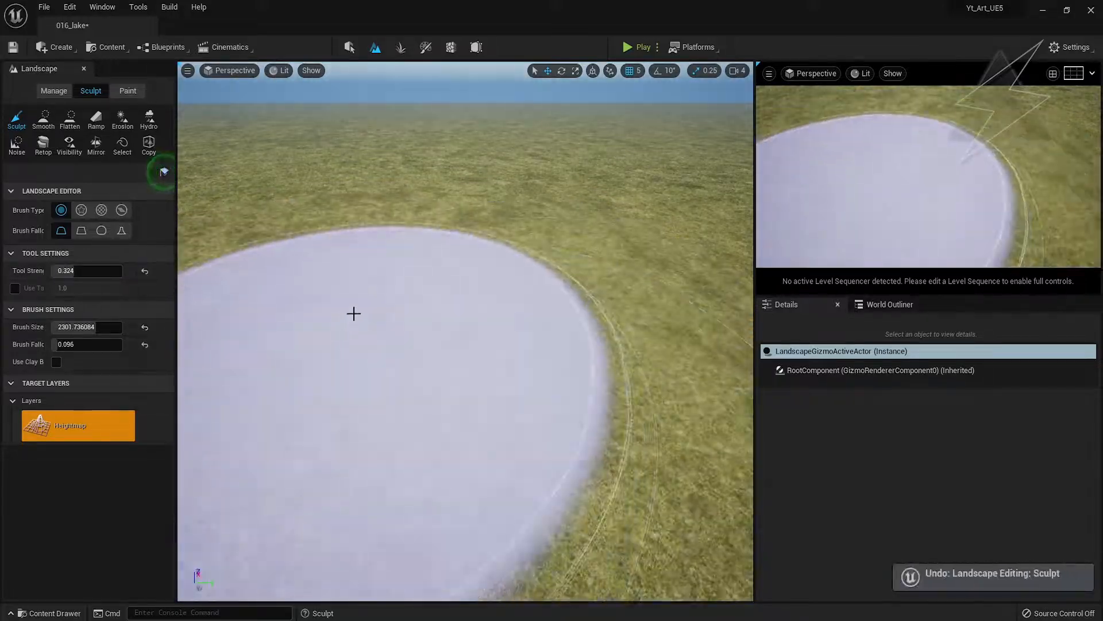
key(F11)
right_drag(485, 204, 493, 212)
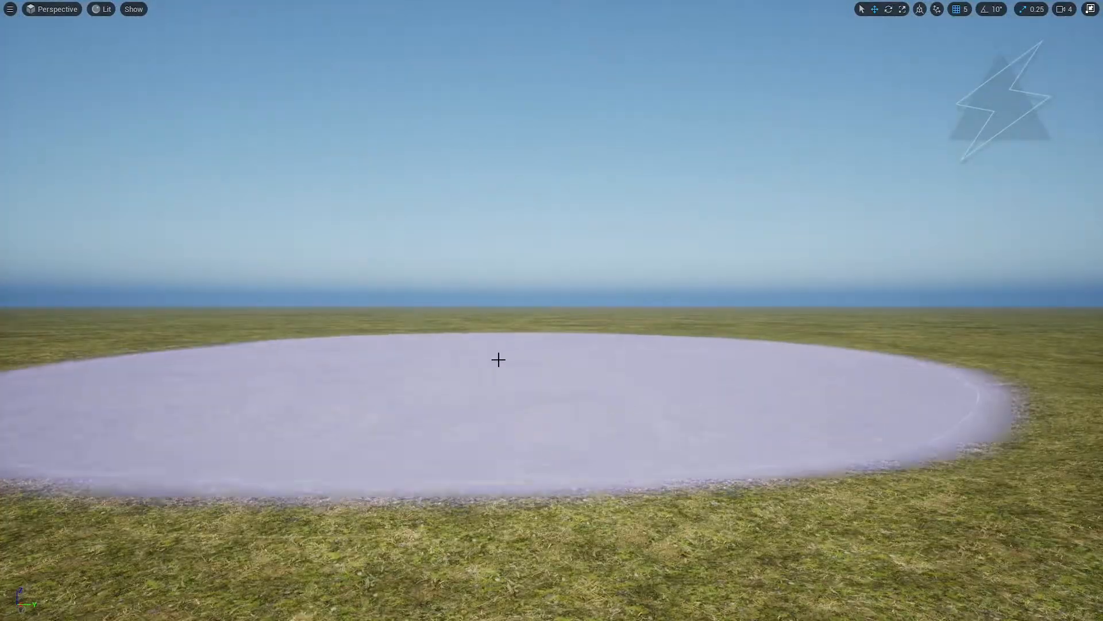
shift+click(526, 357)
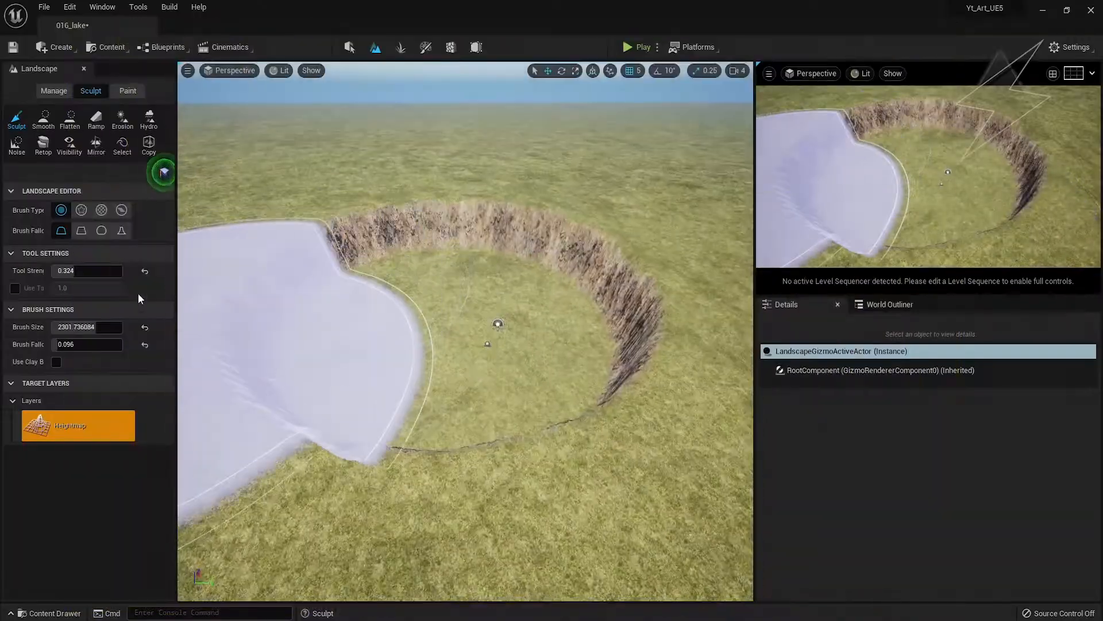
- Set the tool strength to 0.116 and brush size to about 837, and sculpt uneven ground along the pit's floor and surroundings
drag(61, 270, 56, 271)
drag(95, 327, 70, 327)
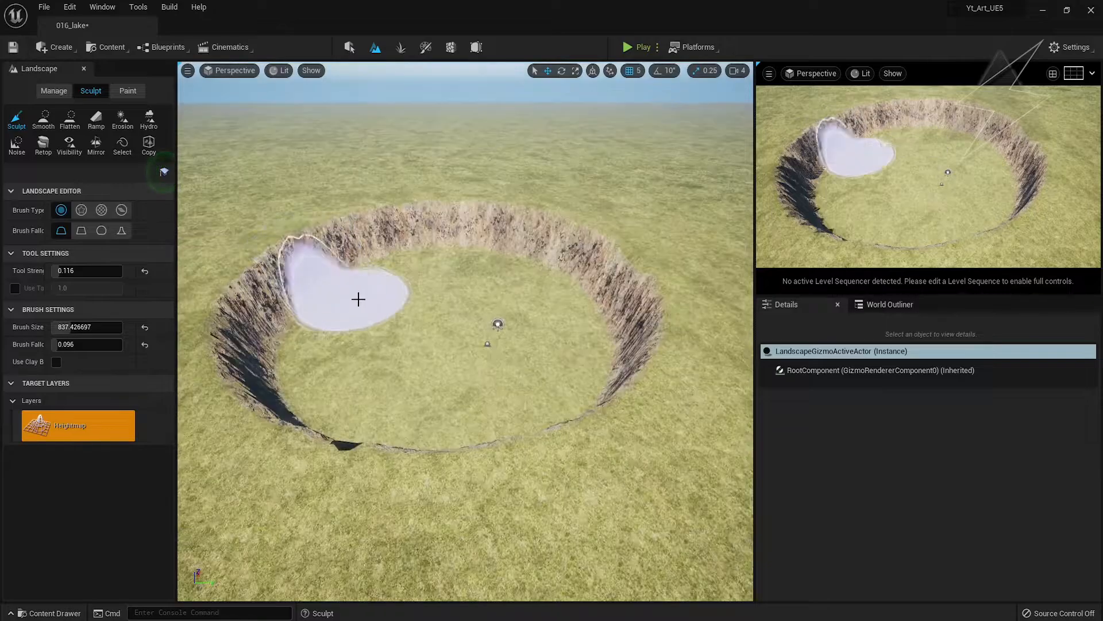
key(F11)
mouse_move(262, 365)
mouse_down()
mouse_move(480, 227)
mouse_move(757, 202)
mouse_move(227, 576)
mouse_up()
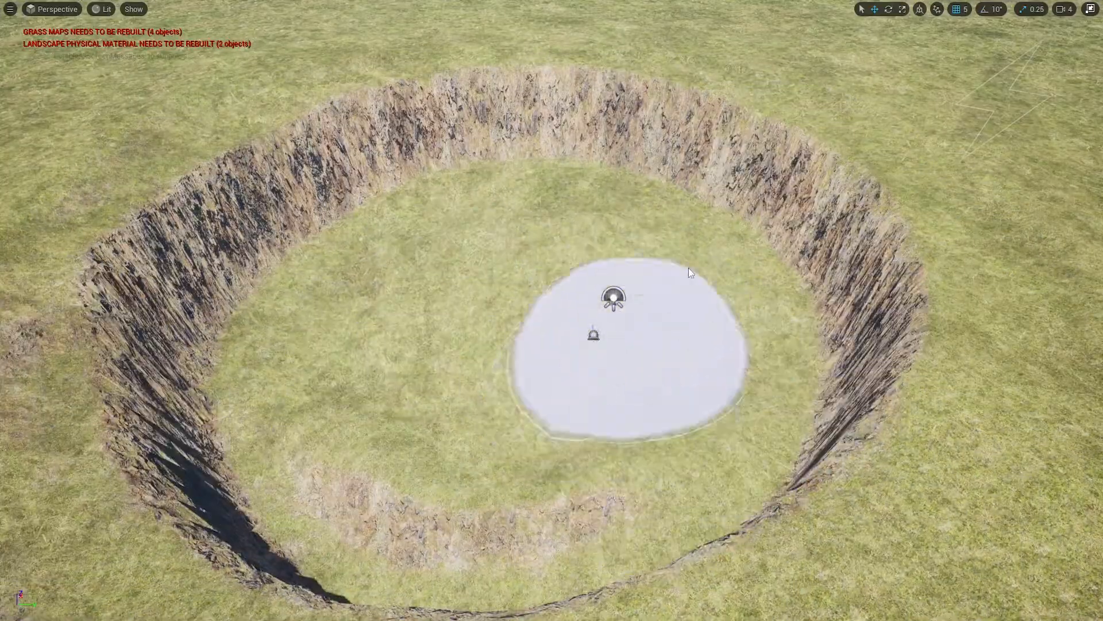
mouse_move(391, 219)
mouse_down()
mouse_move(350, 167)
mouse_move(251, 524)
mouse_move(679, 495)
mouse_move(425, 91)
mouse_move(756, 126)
mouse_move(616, 259)
mouse_up()
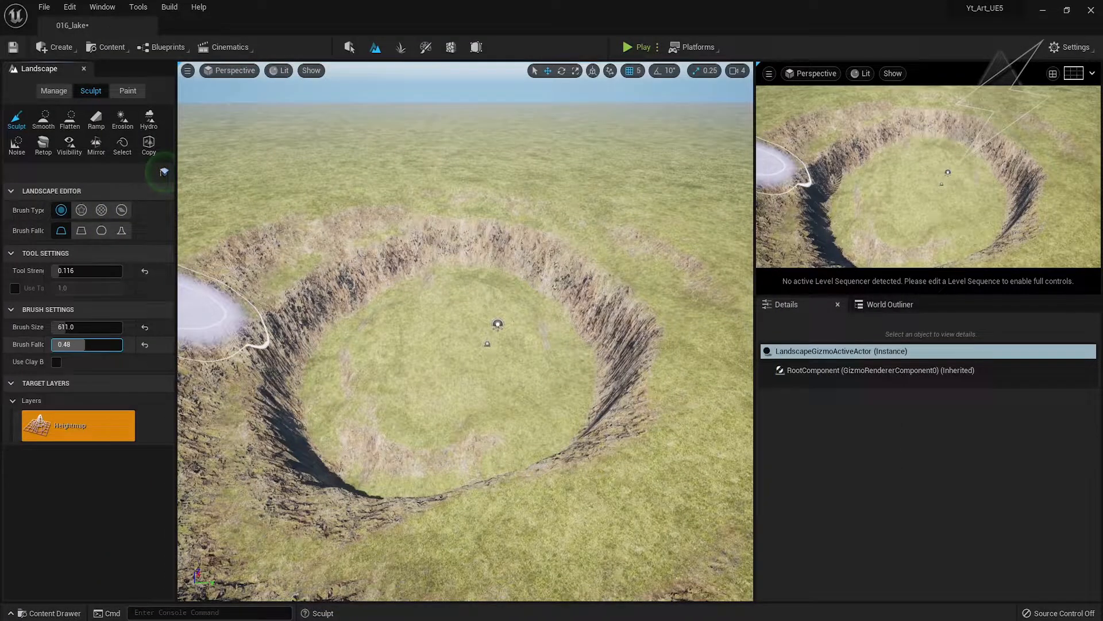
- Set the brush falloff to 0.496 and roughen the ground around the pit's rim with Sculpt and Noise strokes
drag(85, 344, 86, 344)
drag(397, 261, 323, 265)
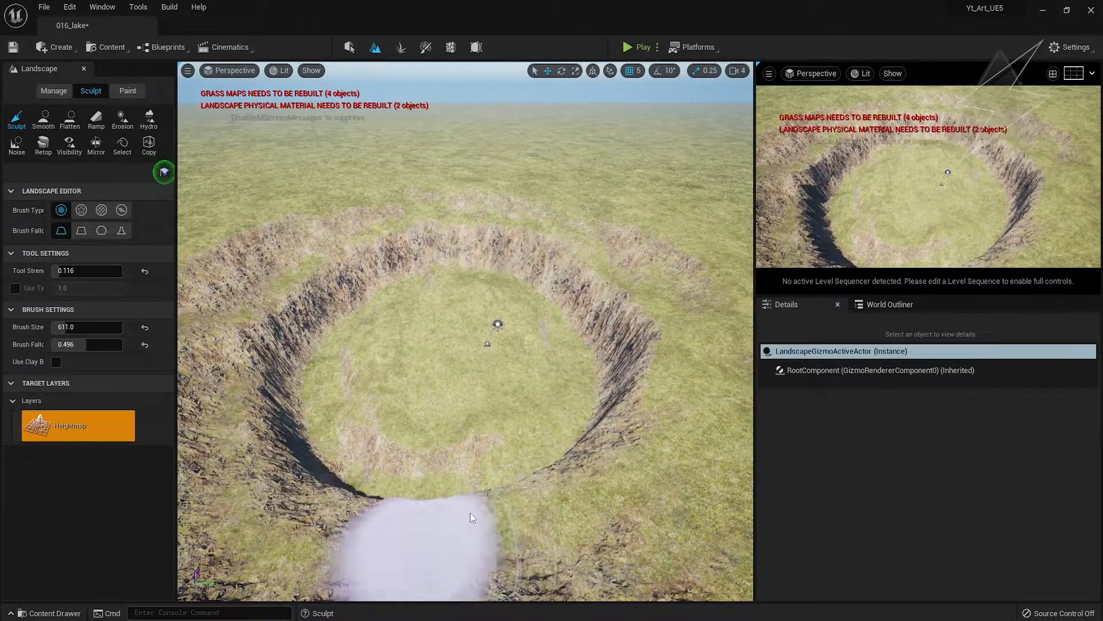
click(17, 144)
mouse_move(461, 418)
mouse_down()
mouse_move(615, 394)
mouse_move(632, 323)
mouse_up()
- Sculpt the far rim and walls of the pit into a more irregular shape
click(16, 120)
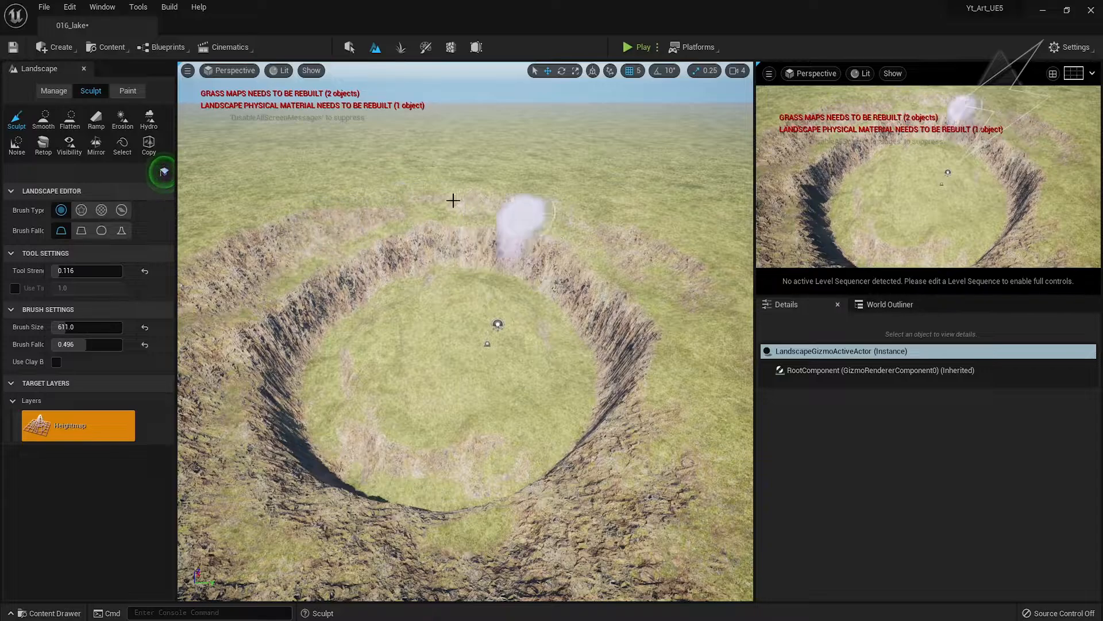
drag(453, 200, 610, 297)
key(F11)
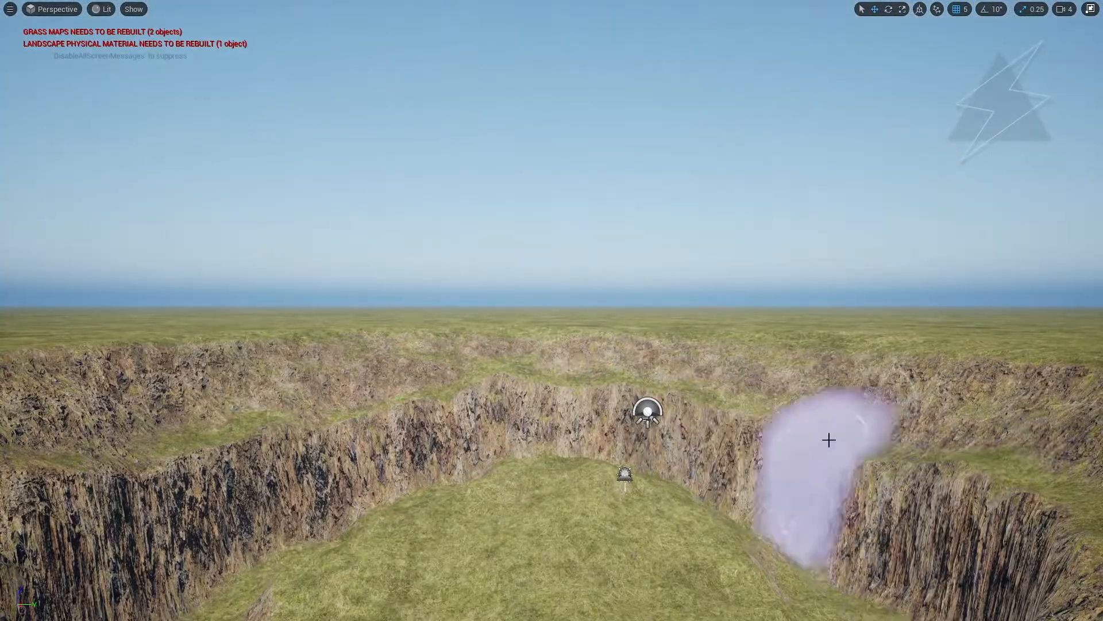
mouse_move(606, 329)
mouse_down()
mouse_move(882, 401)
mouse_move(699, 335)
mouse_up()
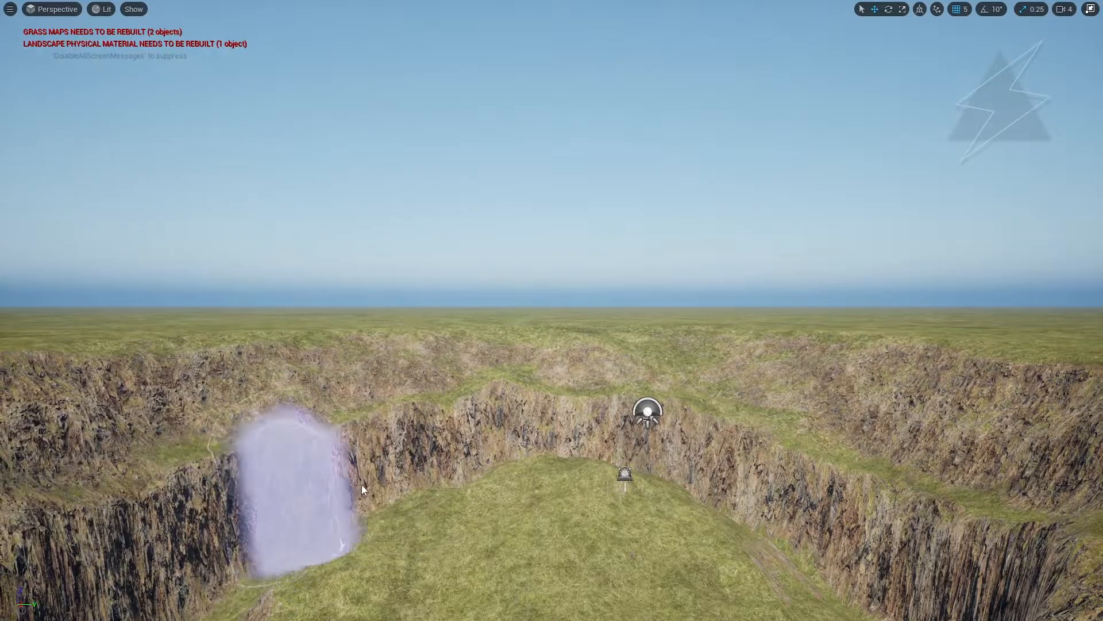
- Smooth the pit's steep walls into gentler slopes all around with the Smooth tool, keeping strength 0.116
key(F11)
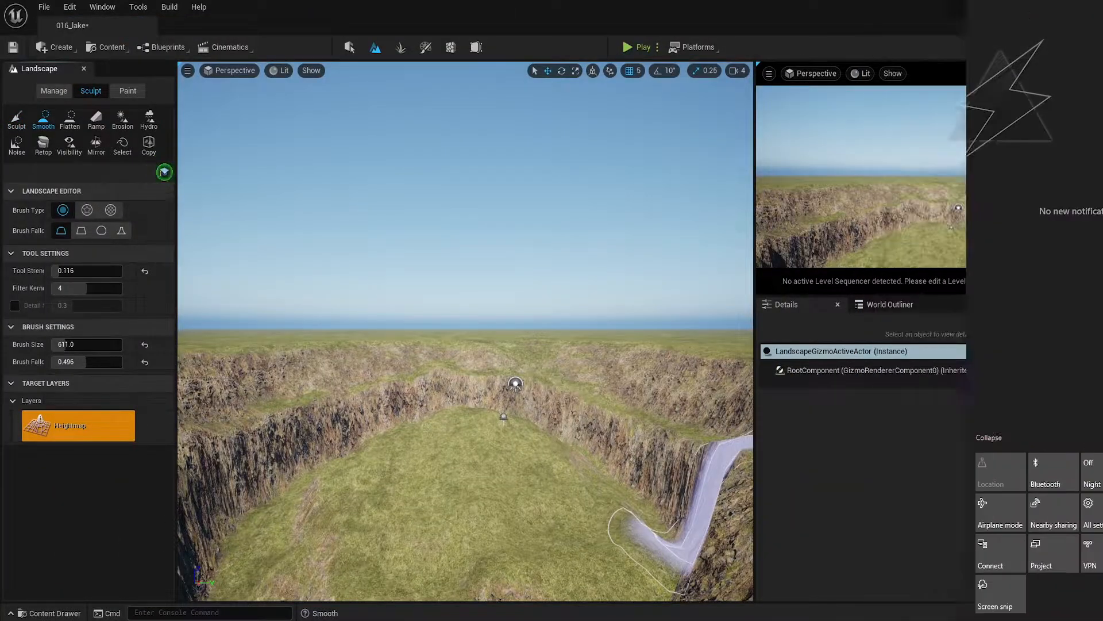
key(F11)
mouse_move(186, 449)
mouse_down()
mouse_move(625, 446)
mouse_move(136, 476)
mouse_up()
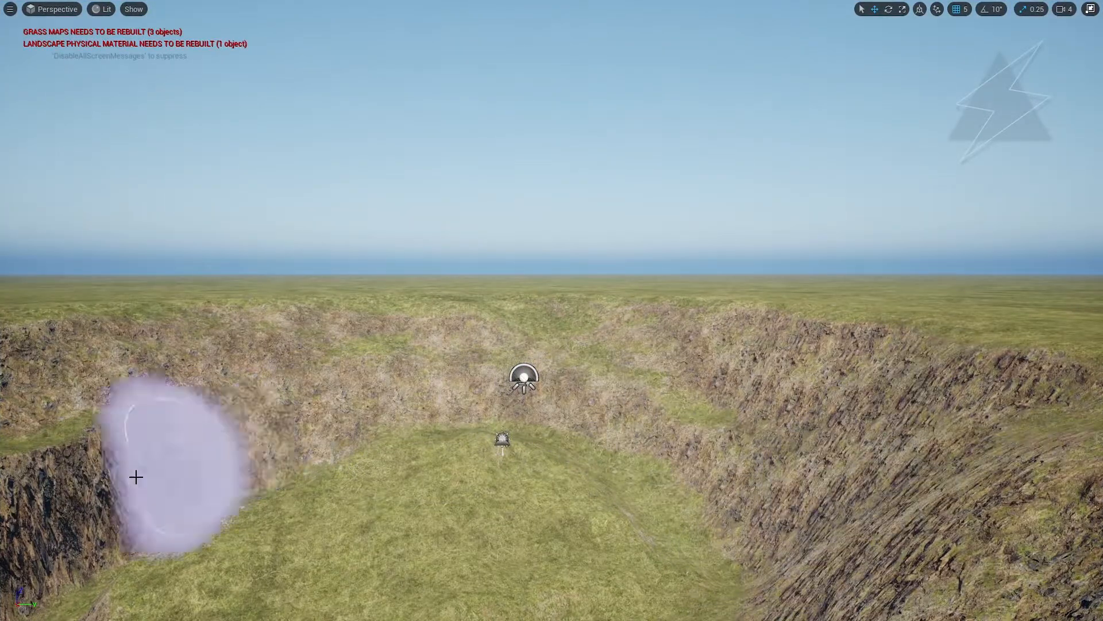
mouse_move(393, 393)
right_down()
mouse_move(393, 437)
mouse_move(190, 488)
right_up()
mouse_move(393, 393)
mouse_down()
mouse_move(810, 301)
mouse_move(701, 436)
mouse_up()
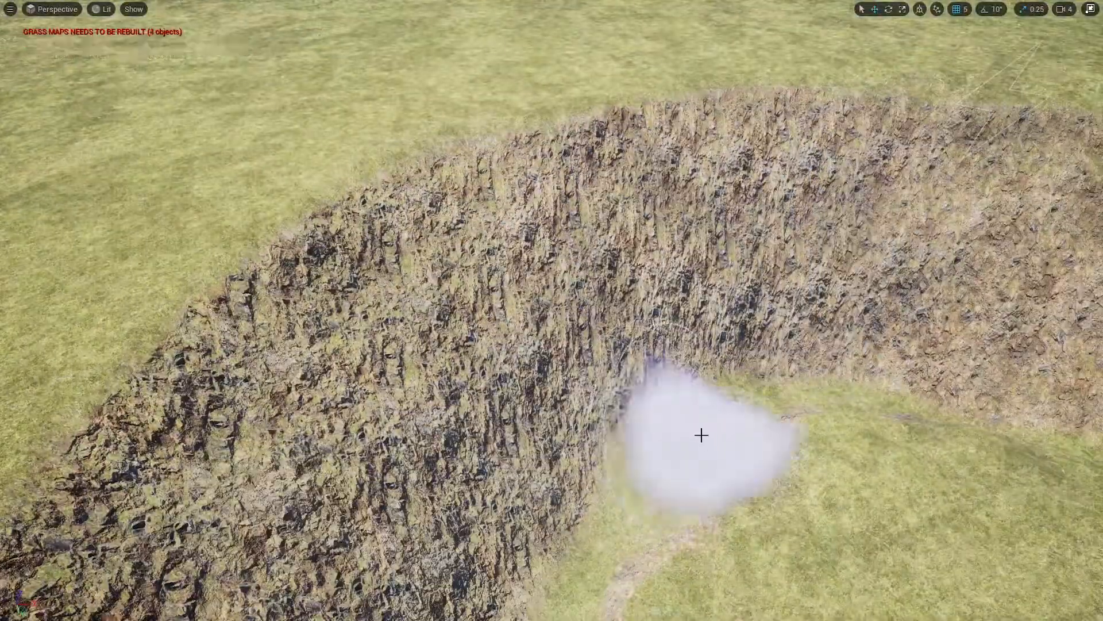
mouse_move(702, 436)
right_down()
mouse_move(702, 247)
mouse_move(575, 436)
right_up()
right_drag(552, 269, 690, 310)
mouse_move(551, 268)
mouse_down()
mouse_move(571, 202)
mouse_move(340, 423)
mouse_move(764, 410)
mouse_up()
right_drag(765, 410, 577, 295)
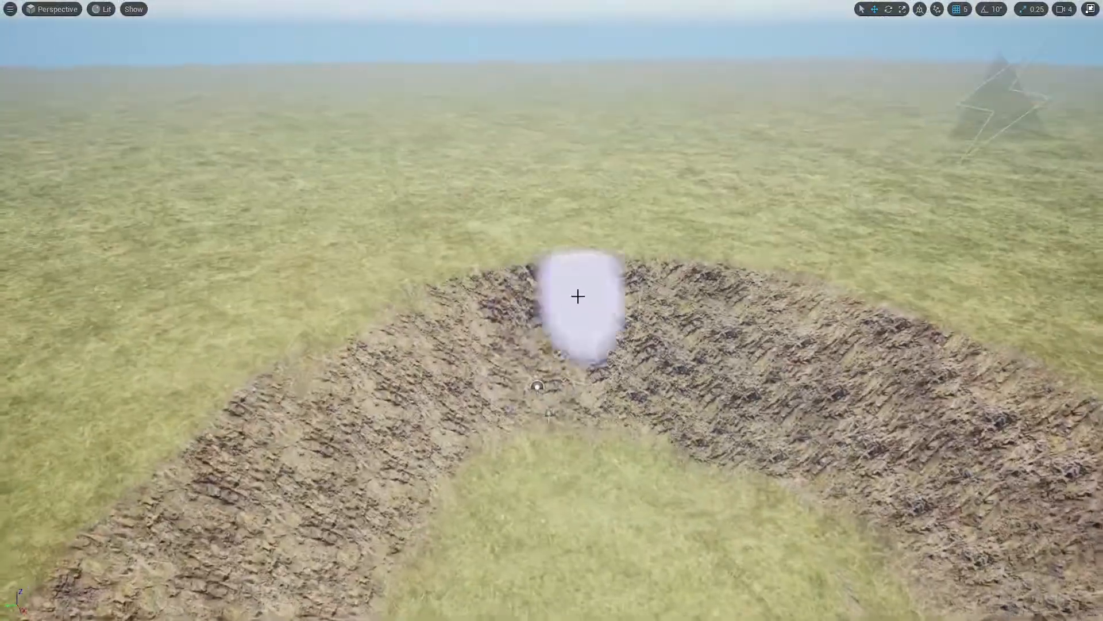
- Flatten a section of the pit's rim with the Flatten tool
key(F11)
click(70, 120)
key(F11)
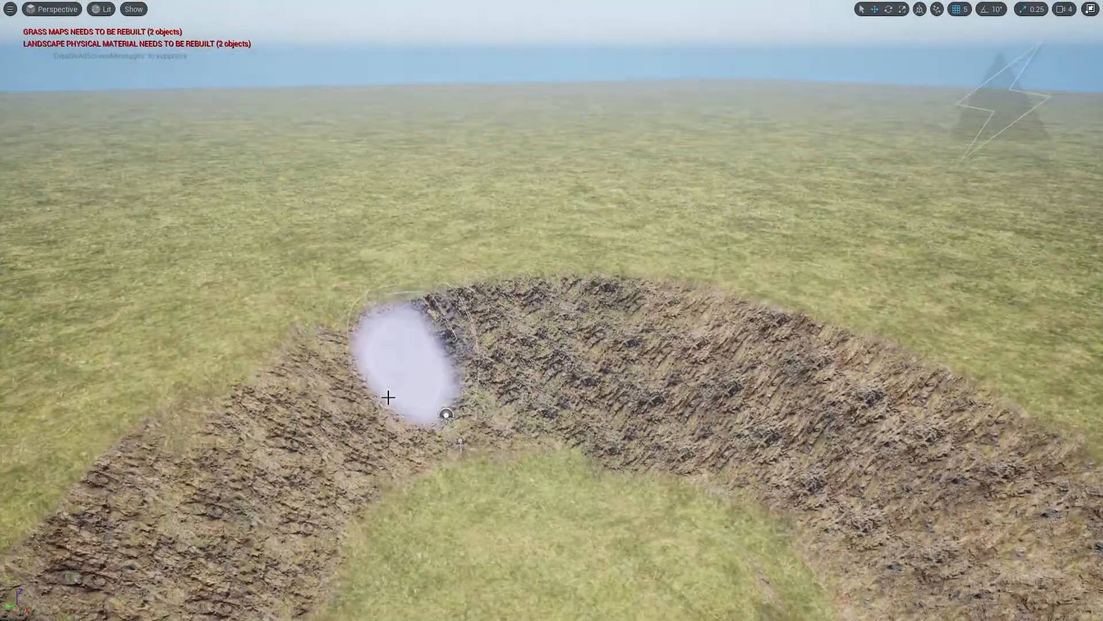
right_drag(210, 419, 417, 368)
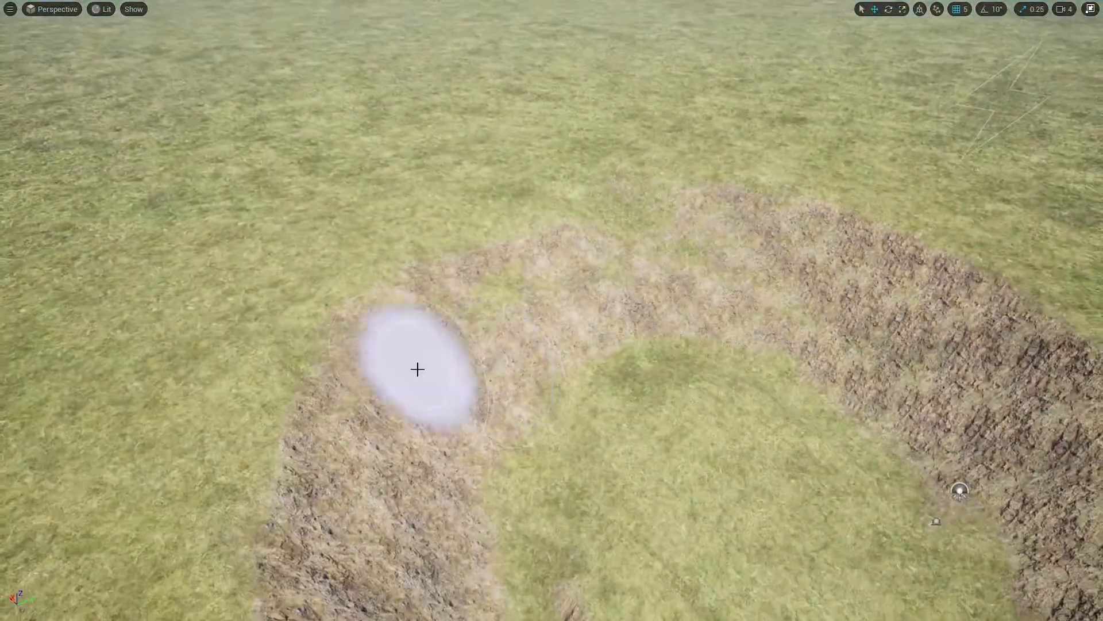
right_drag(534, 316, 517, 270)
- Sculpt mounds along the pit's outer rim with a tool strength of 0.38
key(F11)
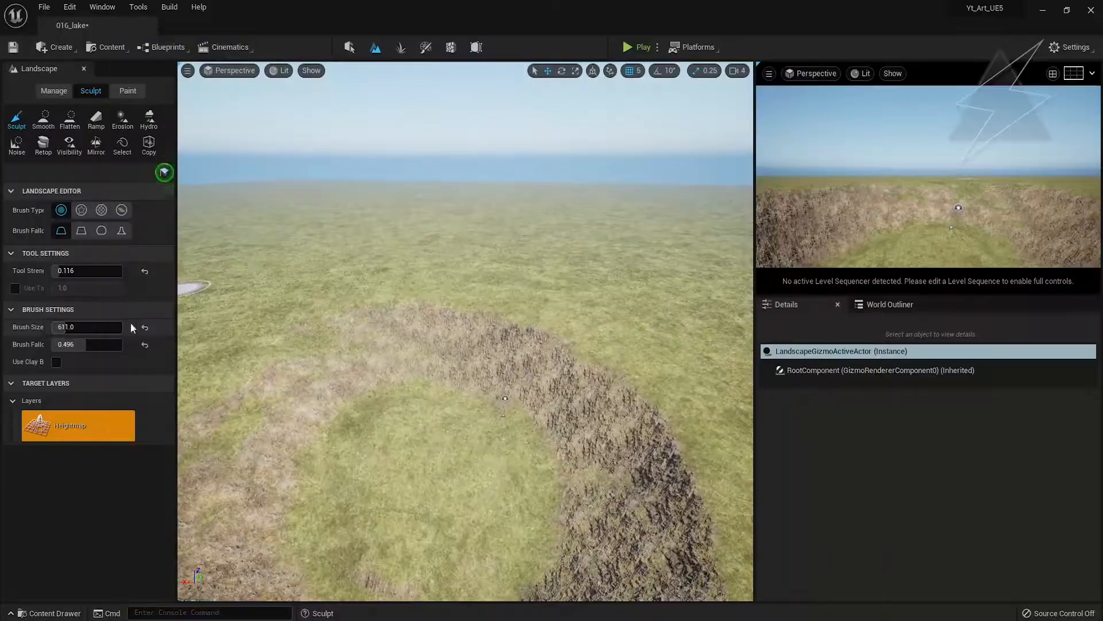
drag(699, 435, 604, 381)
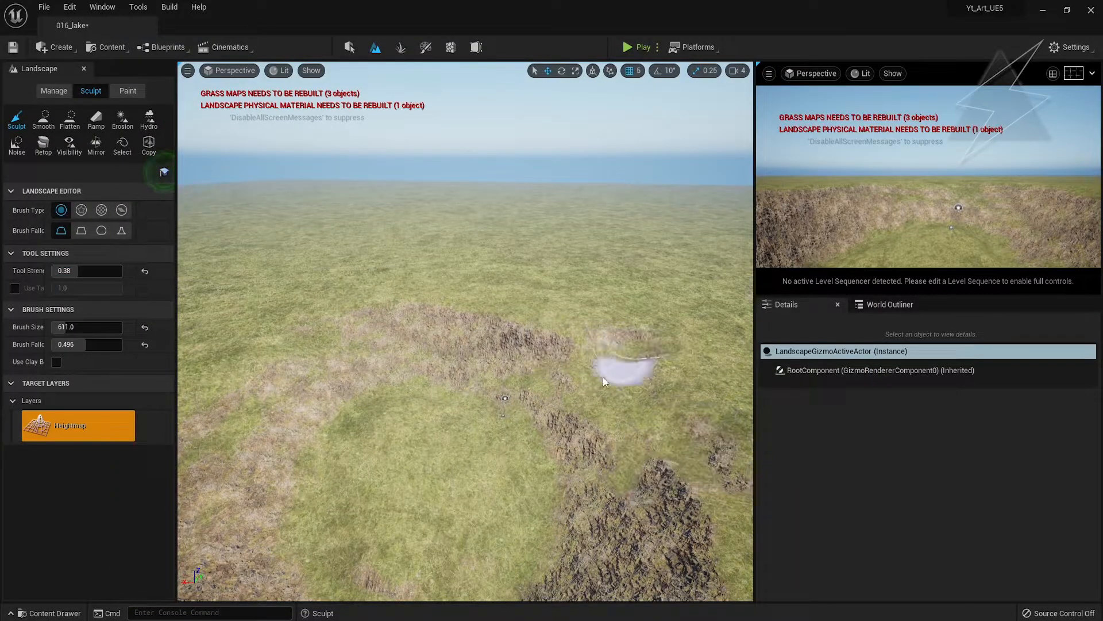
right_drag(667, 500, 575, 420)
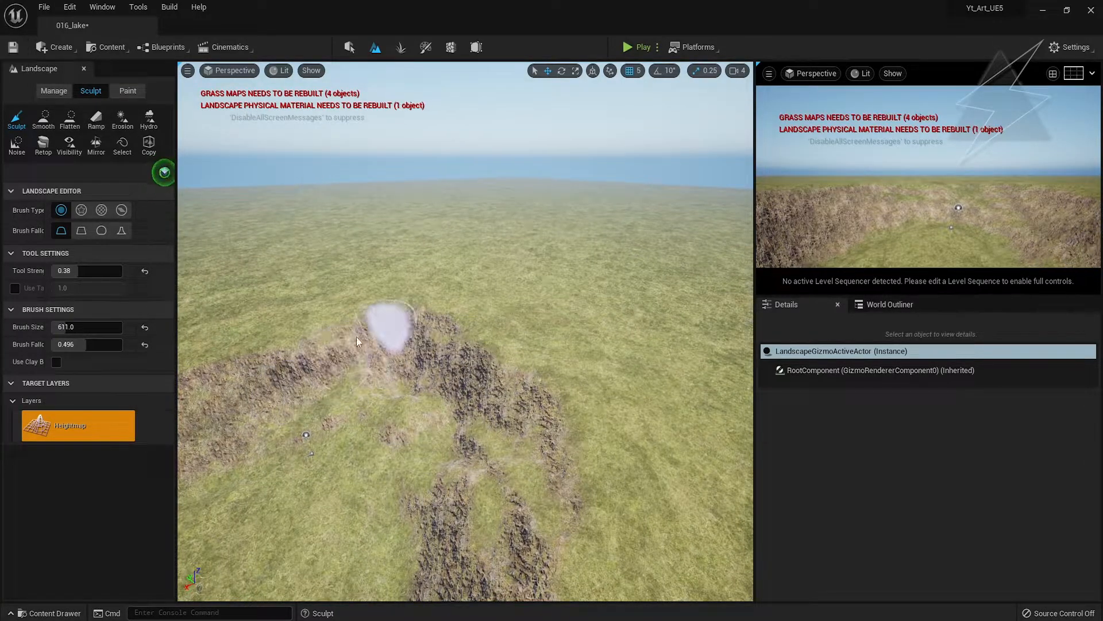
- Enlarge the sculpt brush to size 2486
key(bracketright)
key(bracketright)
key(bracketright)
key(bracketright)
key(bracketright)
- Try a wide sculpt stroke over the rim mounds and undo it
mouse_move(371, 500)
mouse_down()
mouse_move(495, 399)
mouse_move(575, 454)
mouse_up()
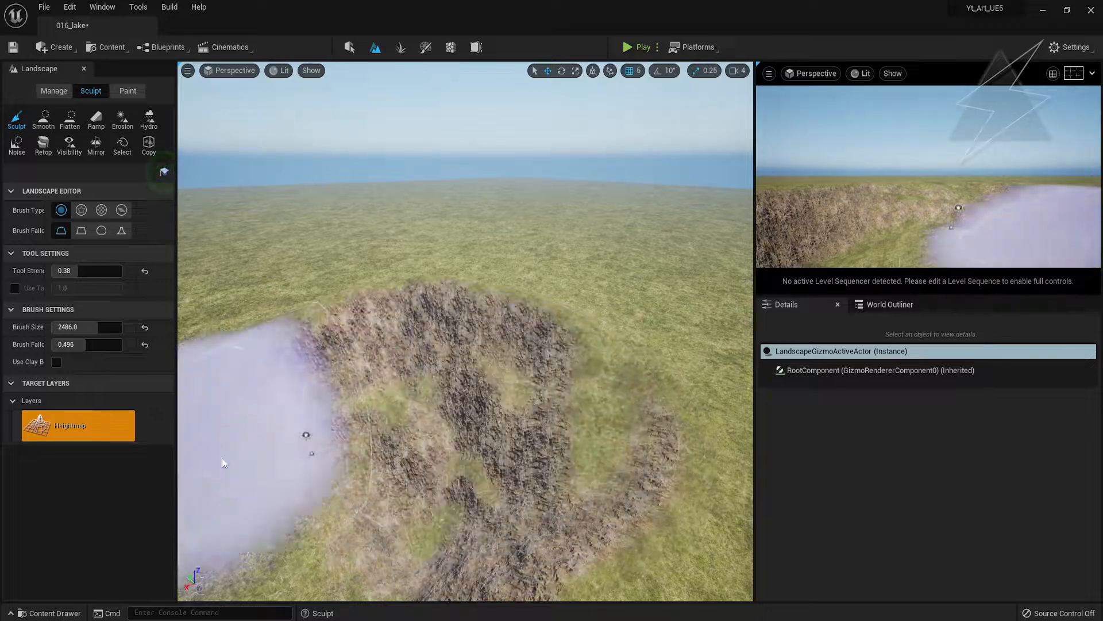
right_drag(224, 463, 434, 406)
key(ctrl+z)
- Set the tool strength to 0.156, lower the terrain across the rim mounds and smooth the slope
drag(78, 270, 62, 270)
mouse_move(506, 321)
shift+mouse_down()
mouse_move(495, 364)
mouse_move(295, 301)
mouse_move(207, 377)
shift+mouse_up()
click(43, 120)
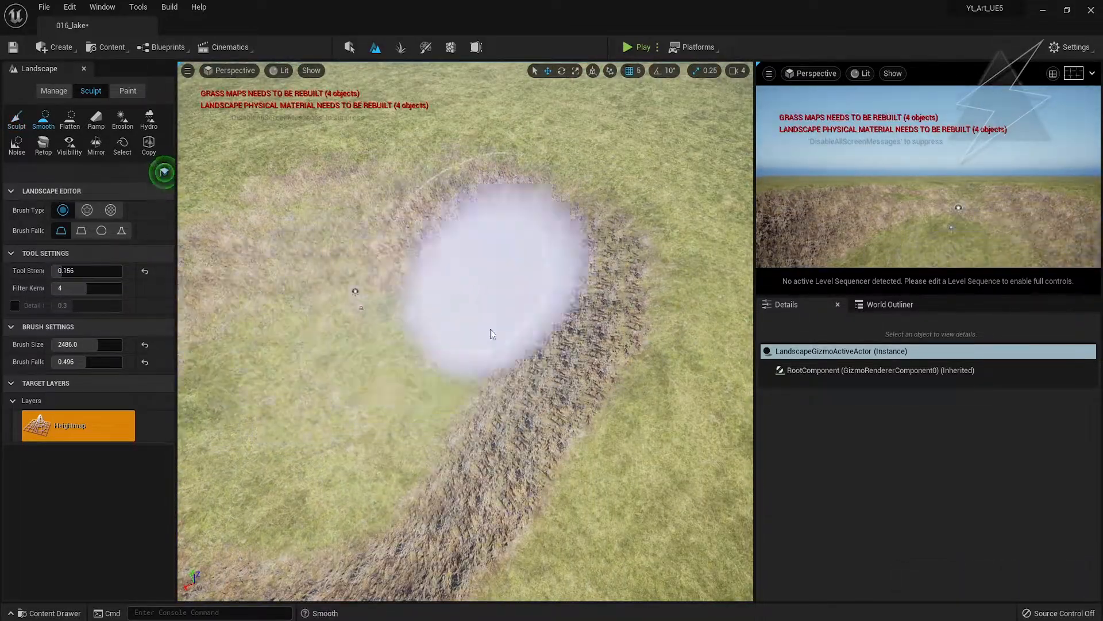
mouse_move(491, 334)
right_down()
mouse_move(498, 345)
mouse_move(468, 209)
mouse_move(361, 343)
right_up()
- Undo the last two landscape strokes, and reshape and smooth the slopes on the far side of the basin
key(ctrl+z)
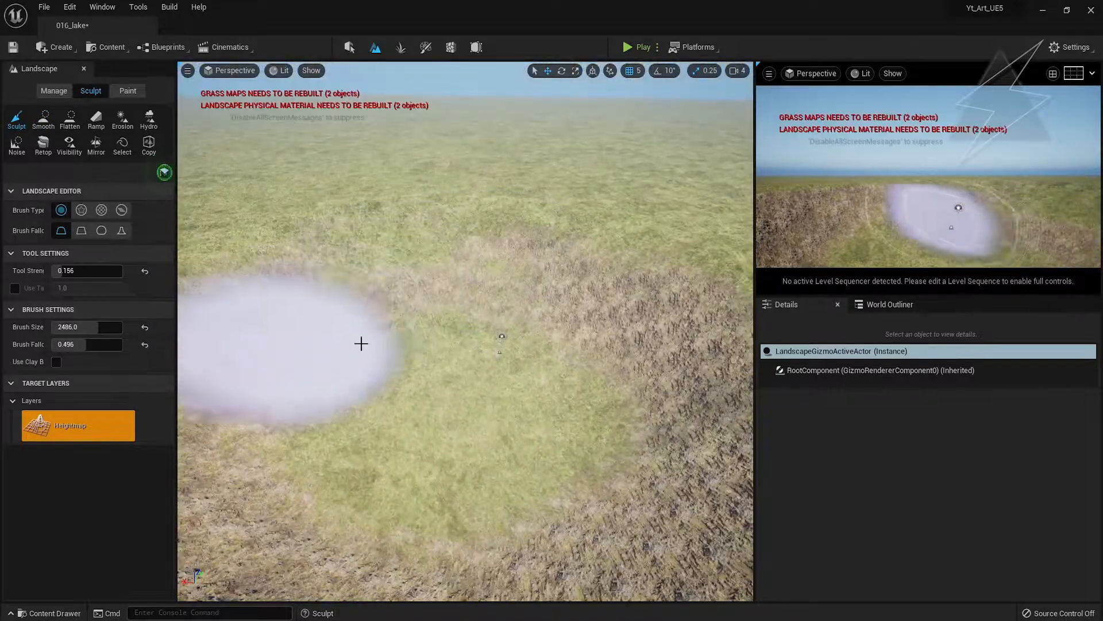
key(ctrl+z)
right_drag(421, 377, 225, 345)
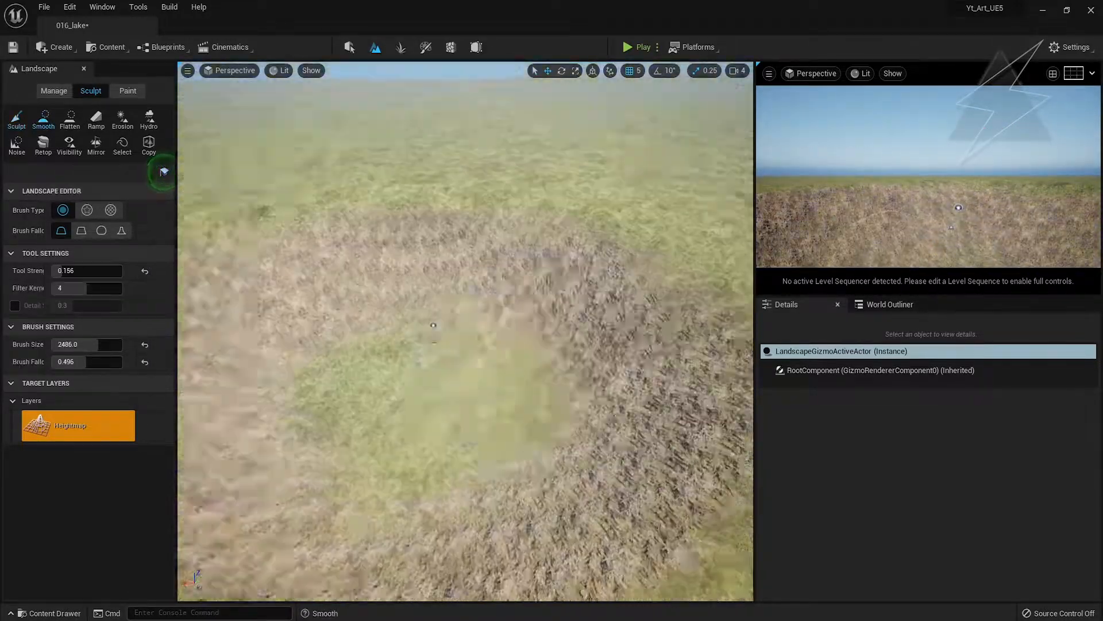
drag(528, 212, 567, 239)
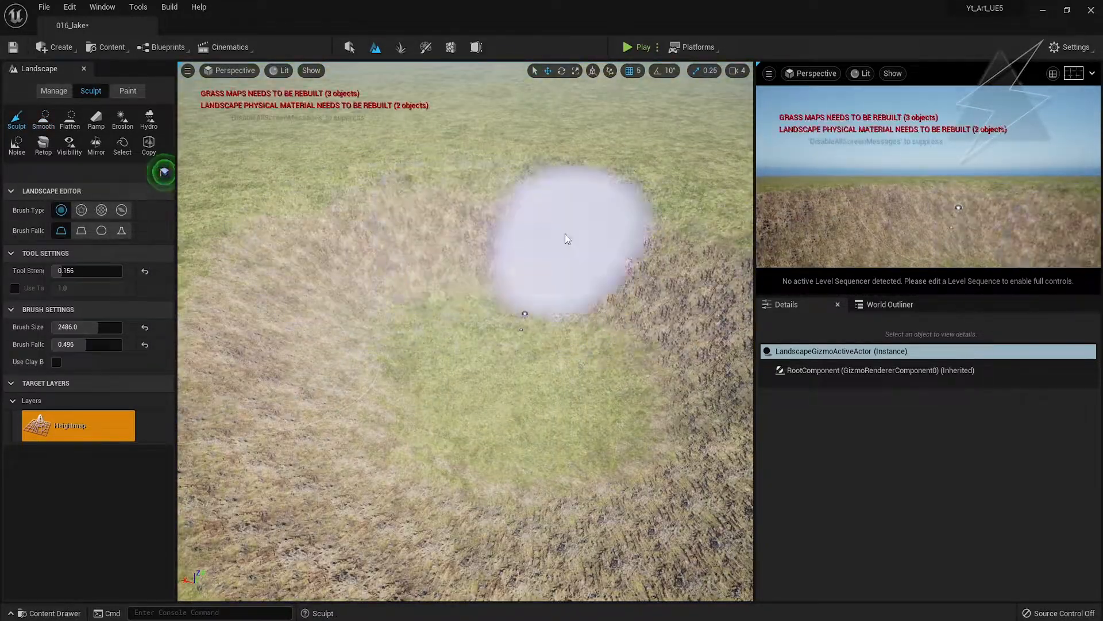
right_drag(566, 239, 505, 259)
mouse_move(506, 258)
mouse_down()
mouse_move(332, 261)
mouse_move(537, 321)
mouse_up()
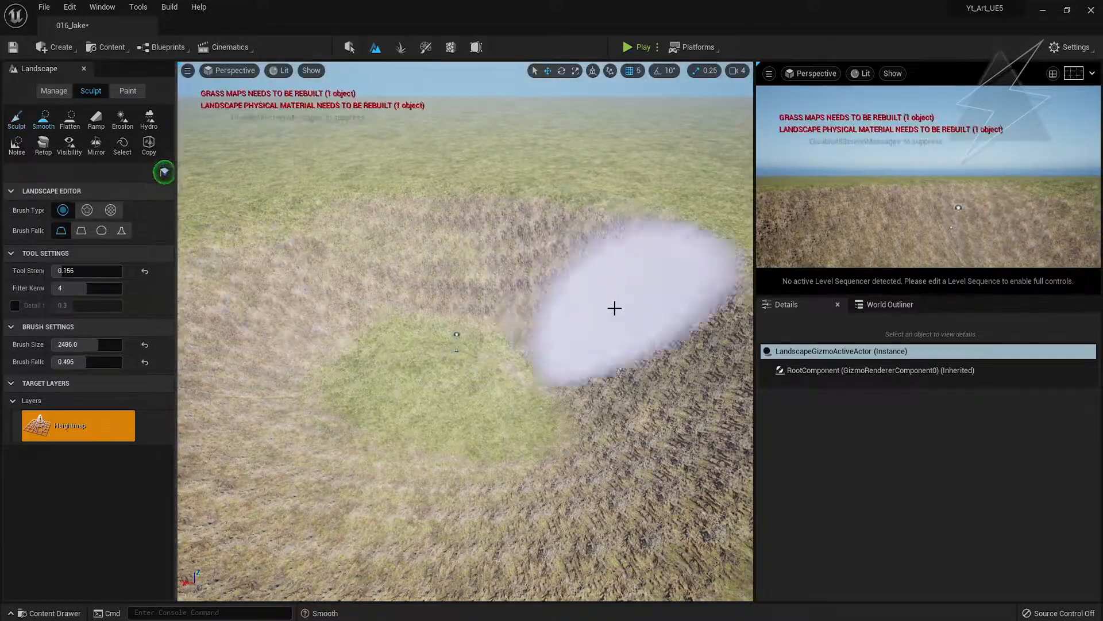
- Give the Material_C paint layer a layer info and paint a stroke with it on the basin floor
click(128, 91)
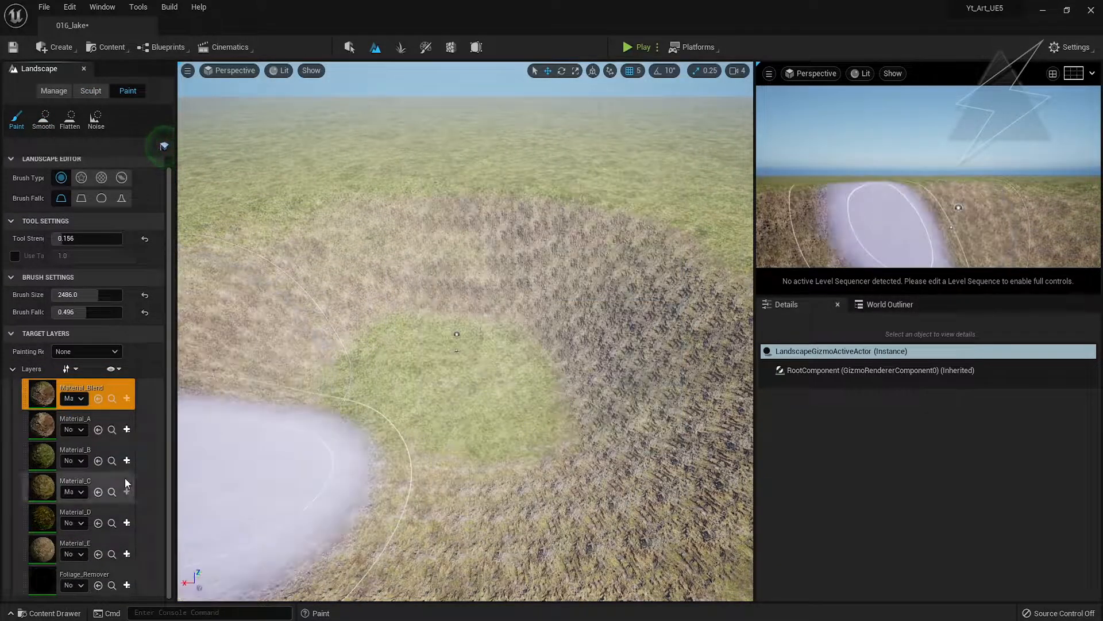
click(125, 479)
drag(476, 366, 443, 359)
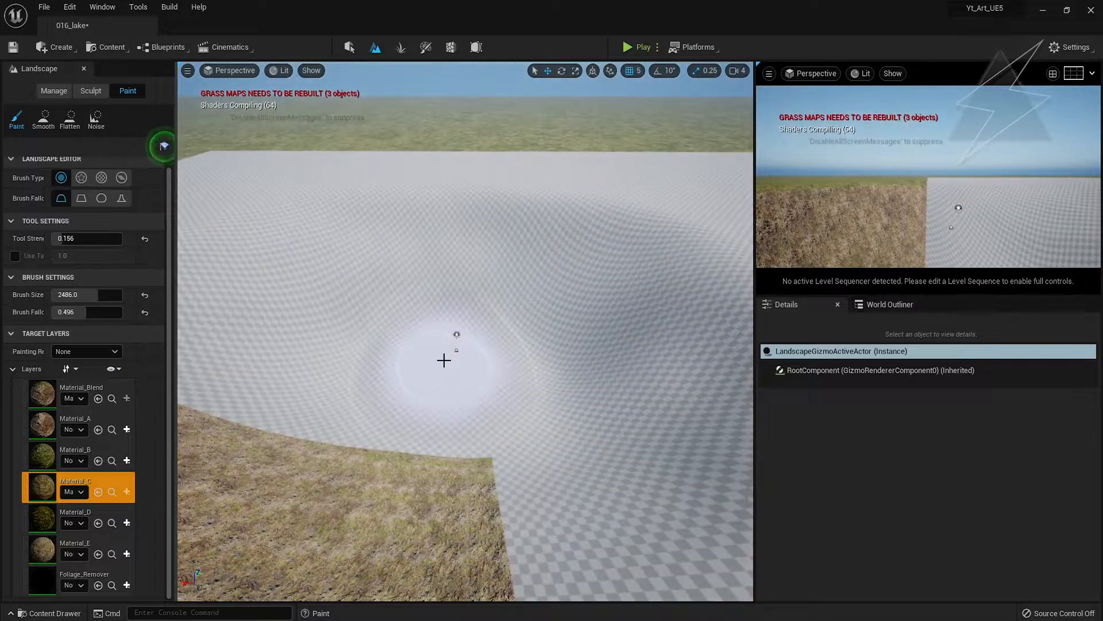
- Reduce the brush size to 1270, give the Material_A paint layer a layer info and paint with it on the basin floor
key(bracketleft)
right_drag(404, 419, 425, 506)
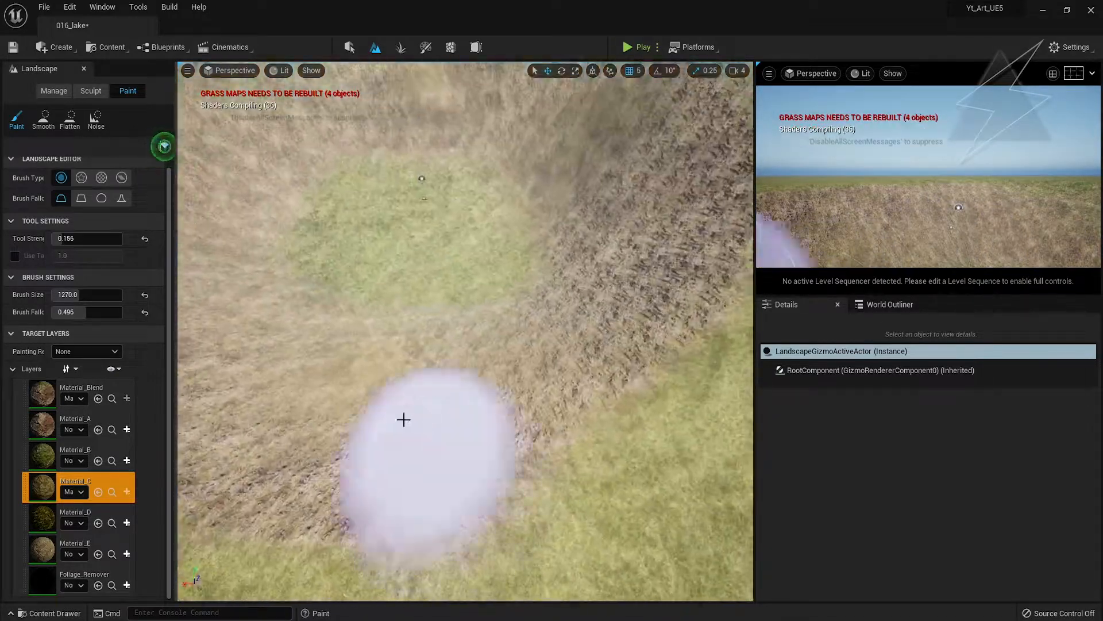
right_drag(502, 355, 402, 310)
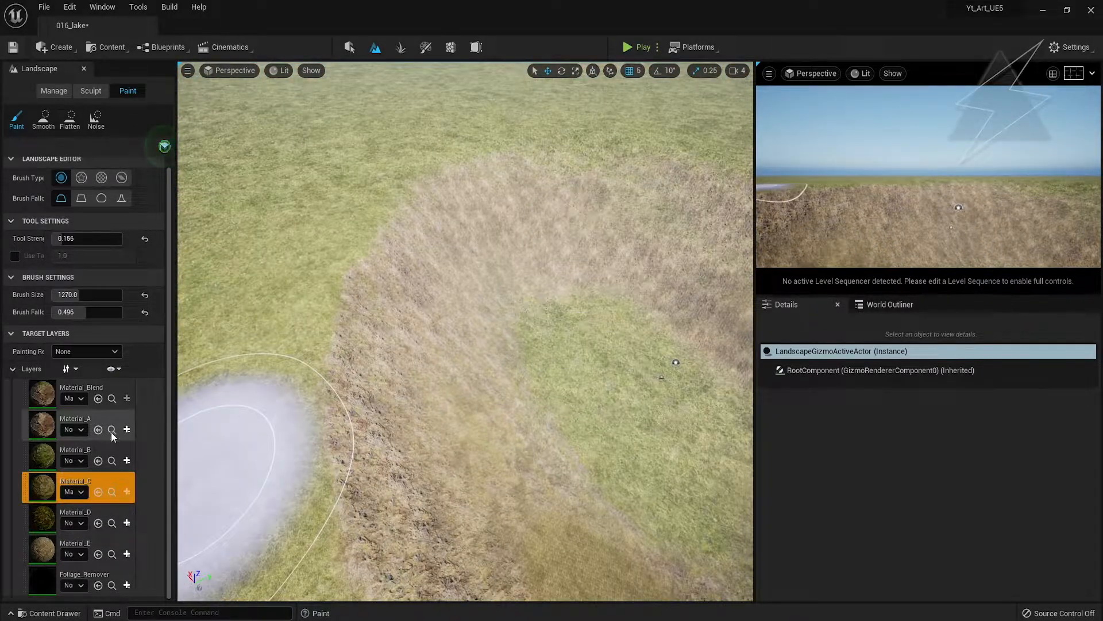
click(677, 350)
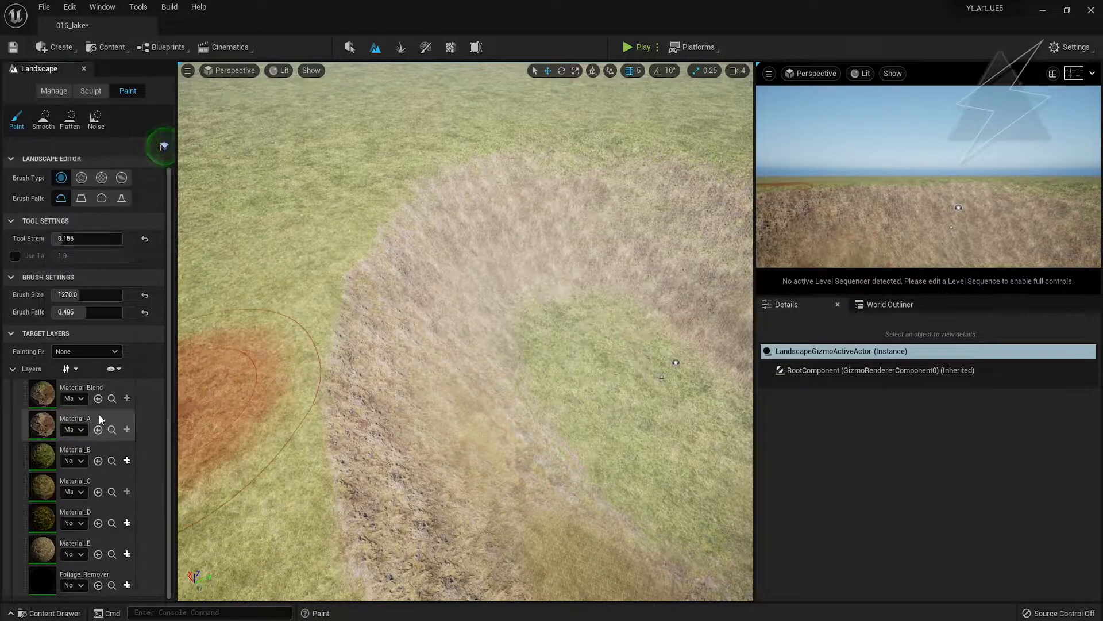
click(101, 419)
click(471, 426)
key(F11)
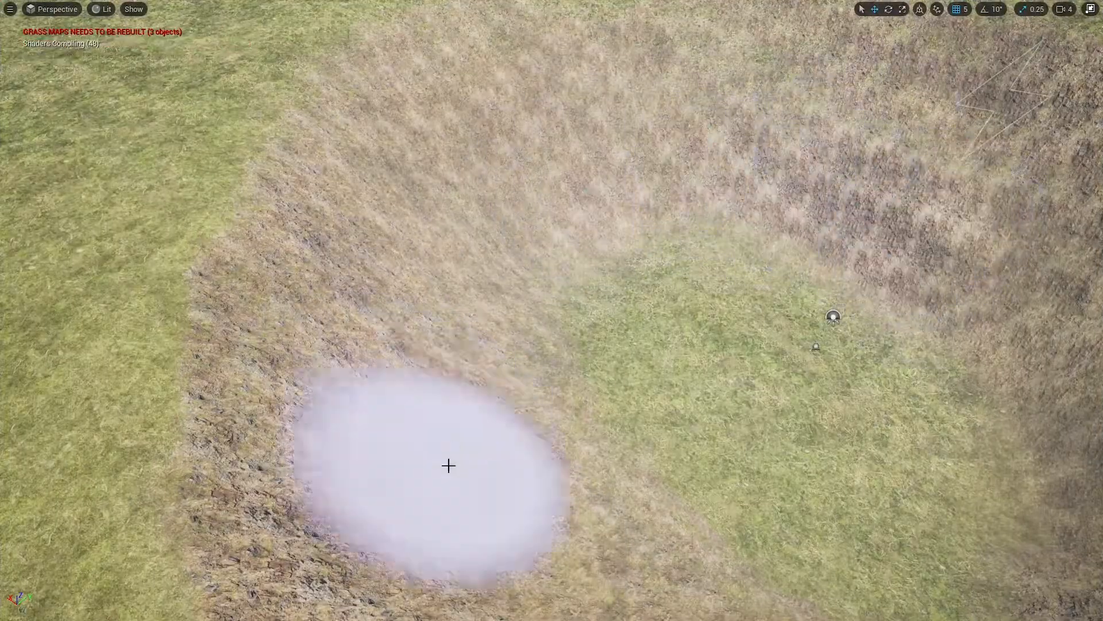
mouse_move(448, 465)
right_down()
mouse_move(471, 584)
mouse_move(492, 394)
mouse_move(367, 302)
right_up()
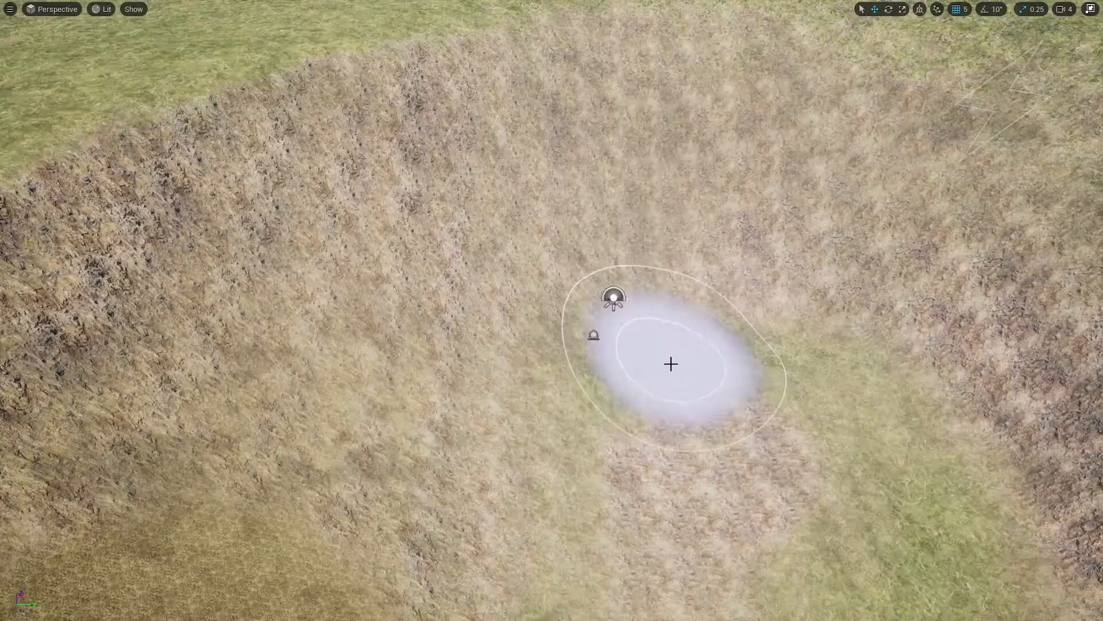
mouse_move(670, 364)
right_down()
mouse_move(615, 298)
mouse_move(648, 411)
mouse_move(569, 241)
mouse_move(435, 196)
right_up()
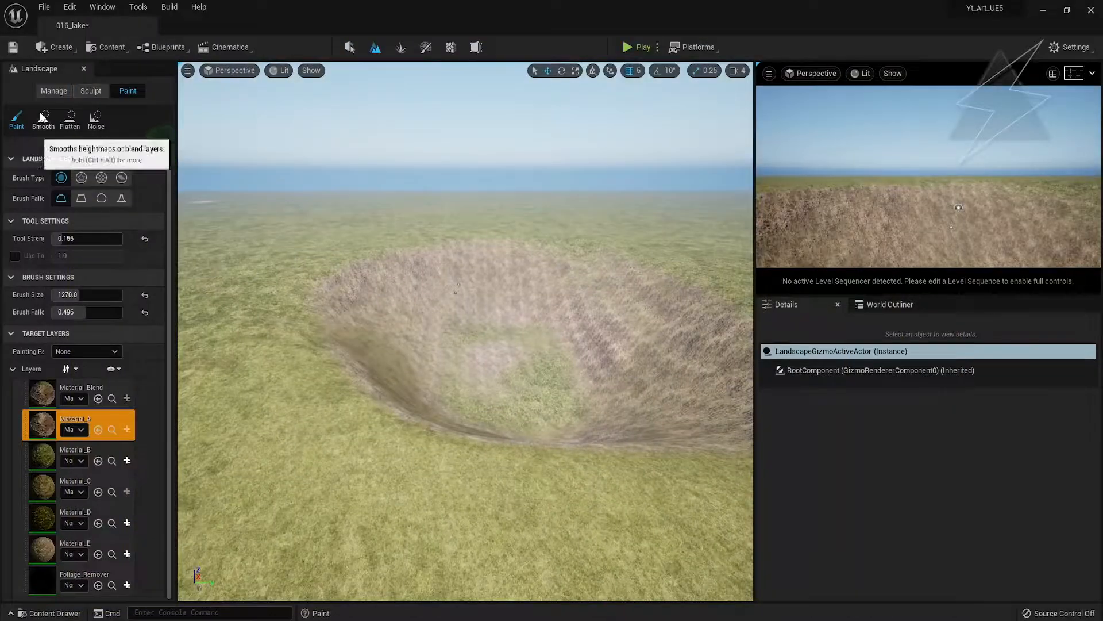
- Lower the terrain along the basin's near rim with the Sculpt tool and save the level
click(53, 92)
click(91, 91)
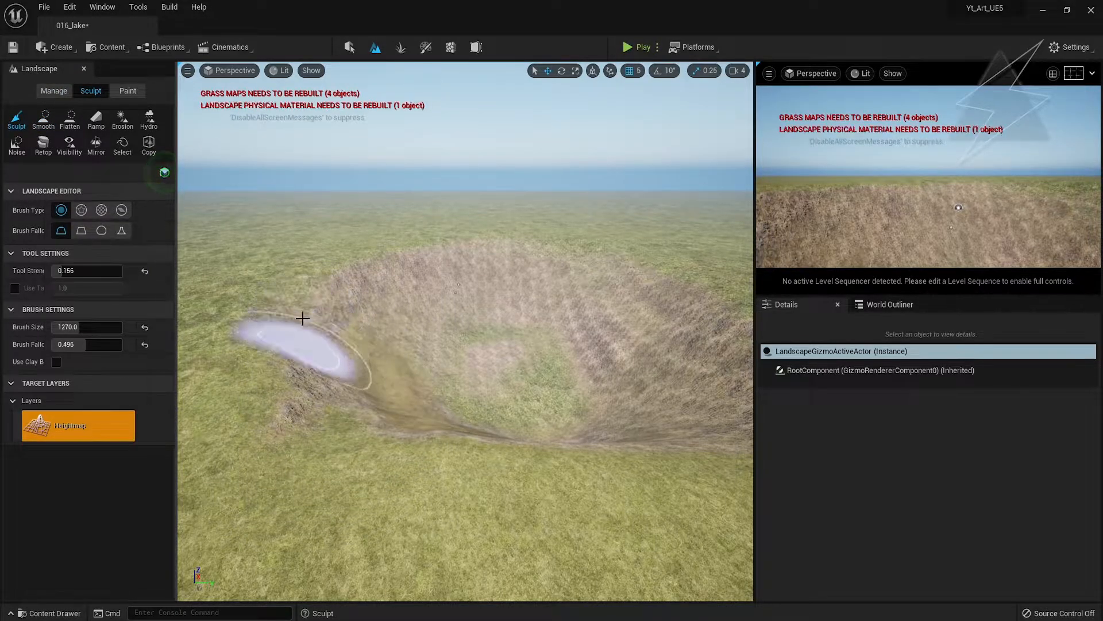
right_drag(388, 311, 439, 414)
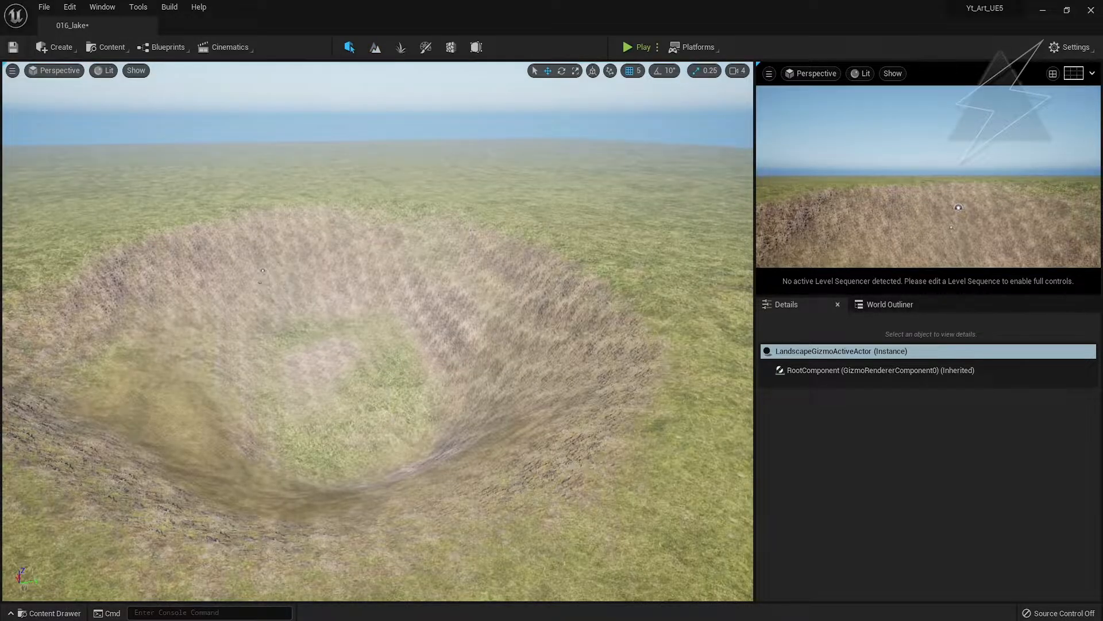
right_drag(611, 352, 626, 370)
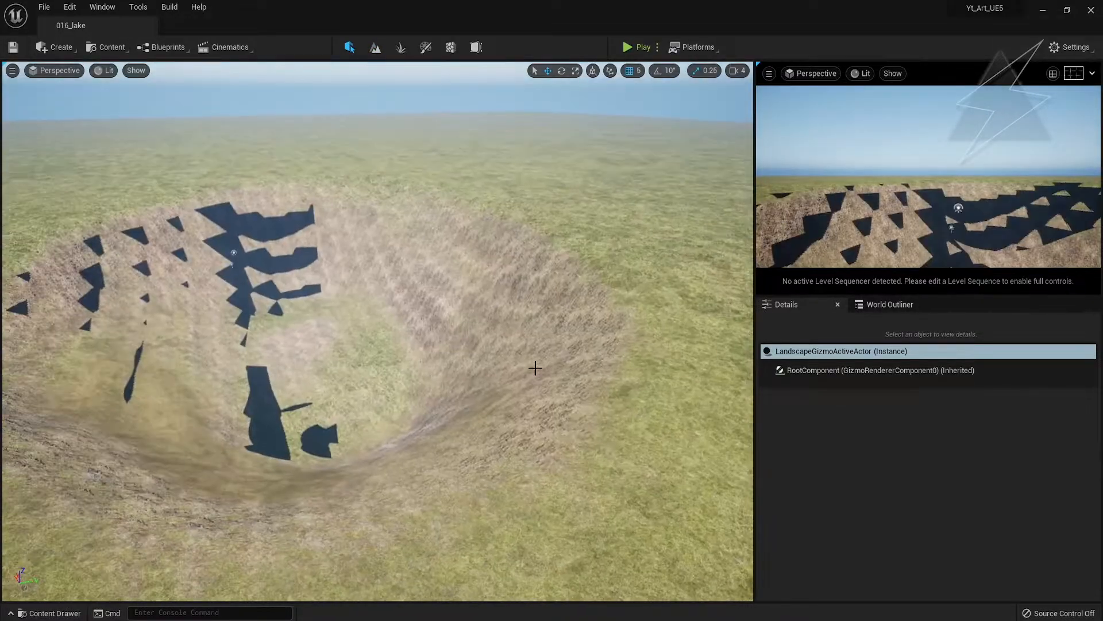
- Place SM_WaterPlane in the basin, scale it to 500 on all axes and raise it to a Z location of -305
right_drag(534, 369, 535, 253)
right_drag(377, 331, 402, 374)
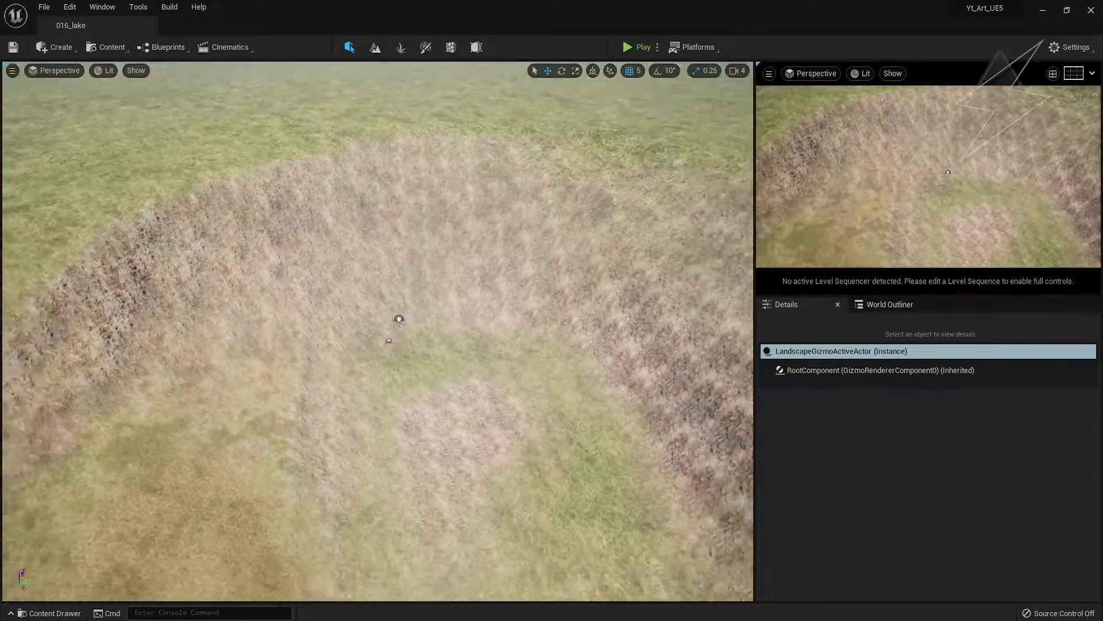
right_drag(378, 331, 378, 276)
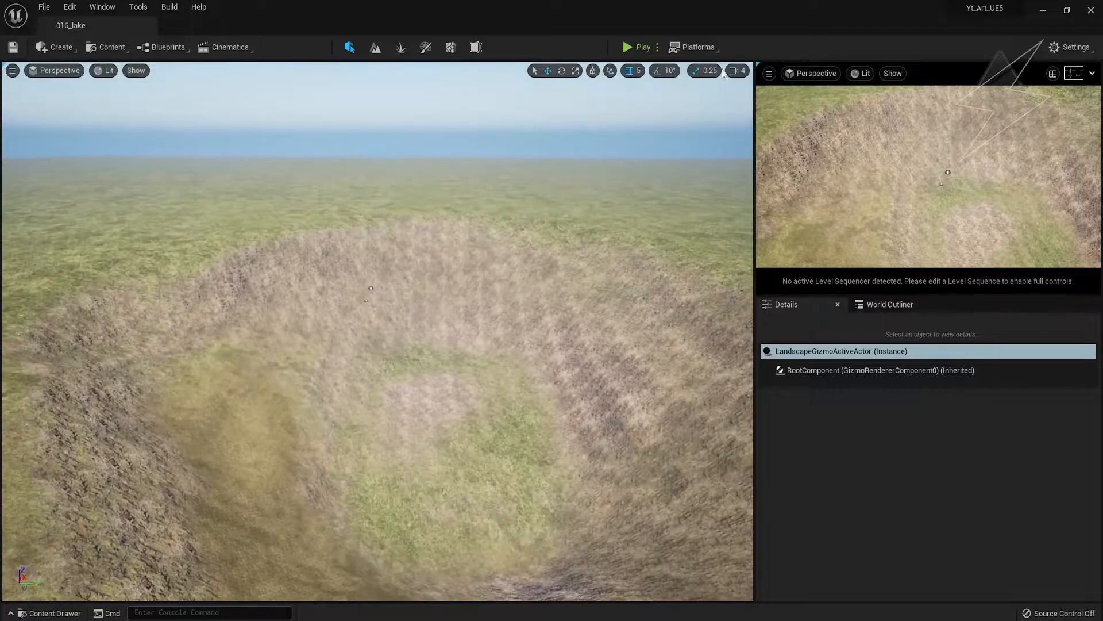
scroll(378, 331, up, 2)
key(s)
right_drag(377, 331, 368, 199)
key(w)
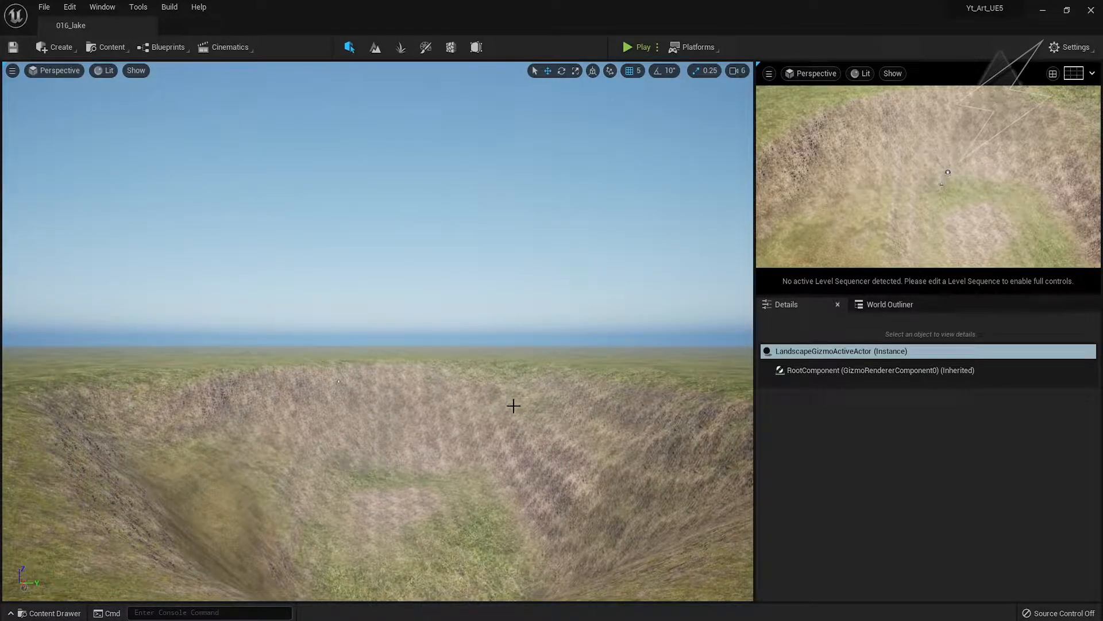
right_drag(526, 407, 512, 436)
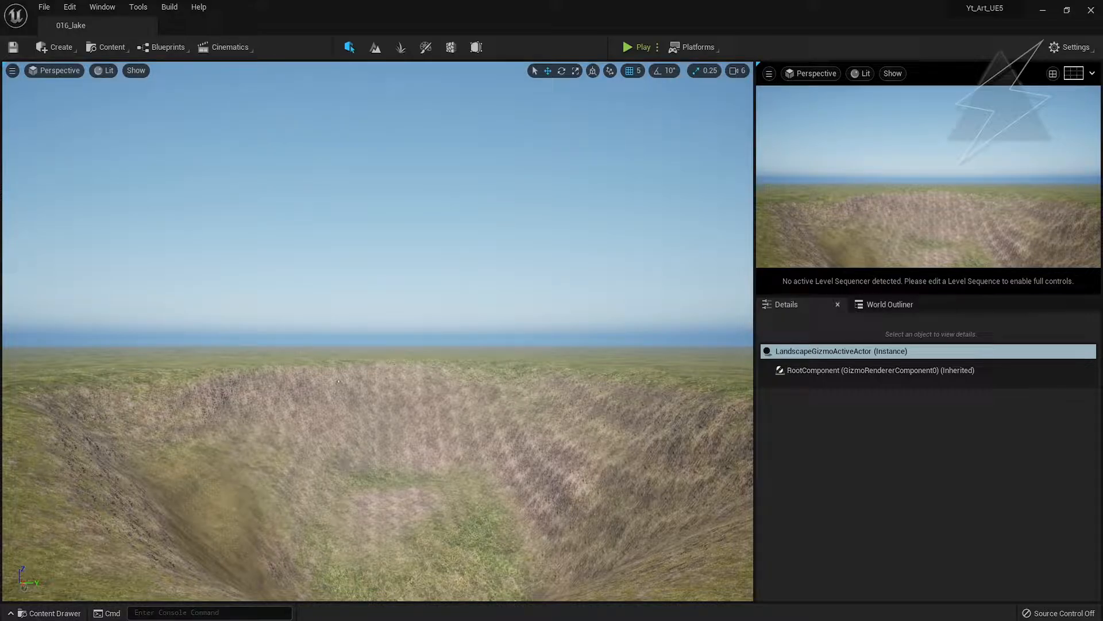
click(390, 515)
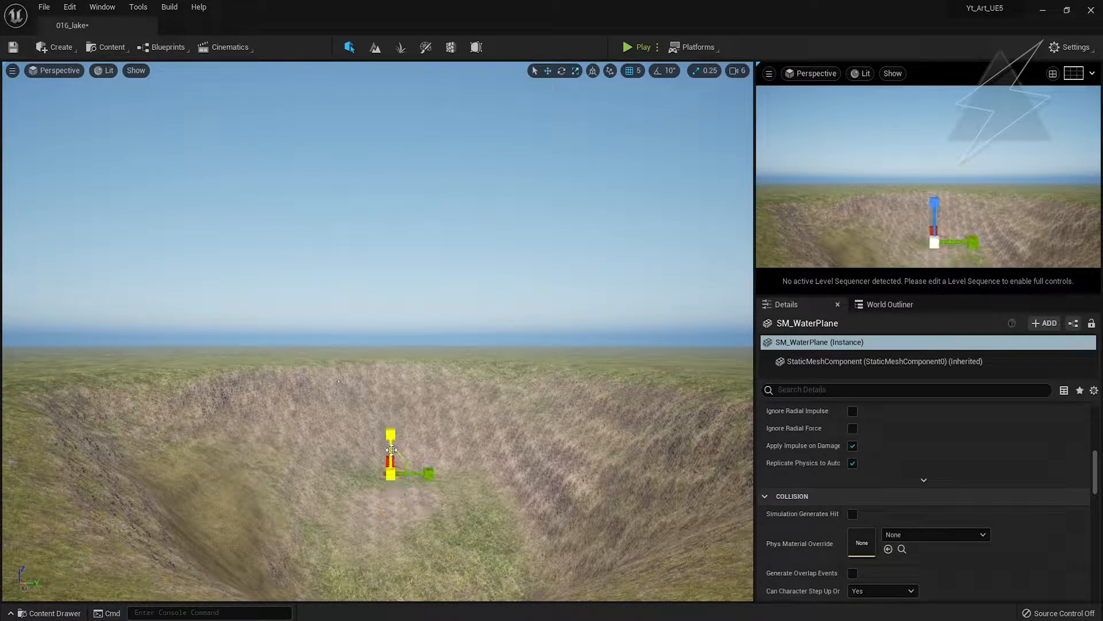
scroll(953, 511, up, 10)
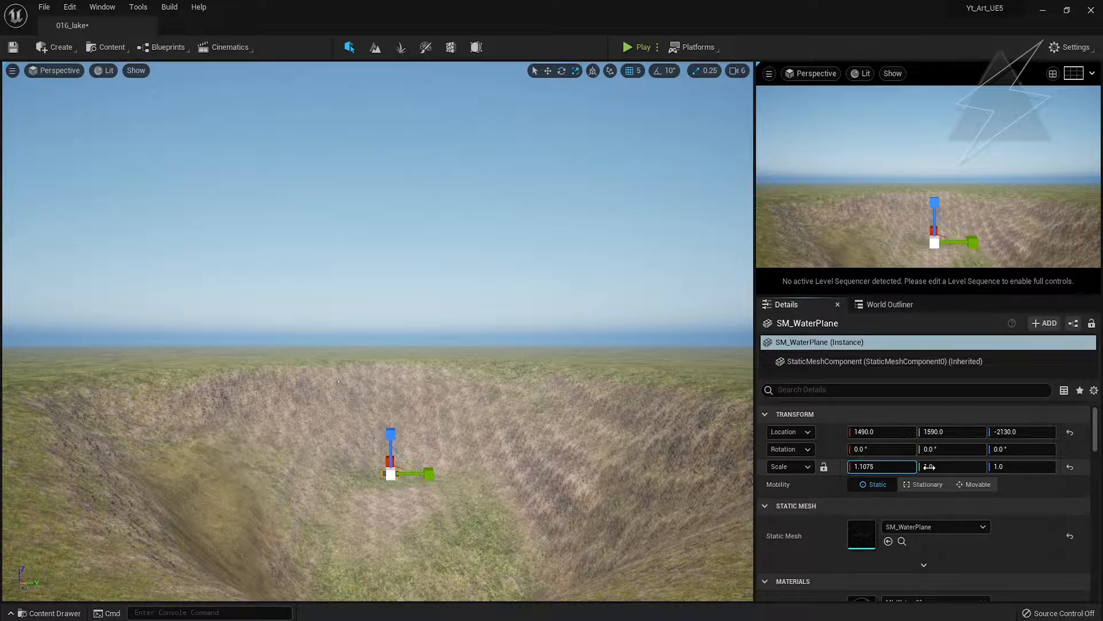
click(1023, 467)
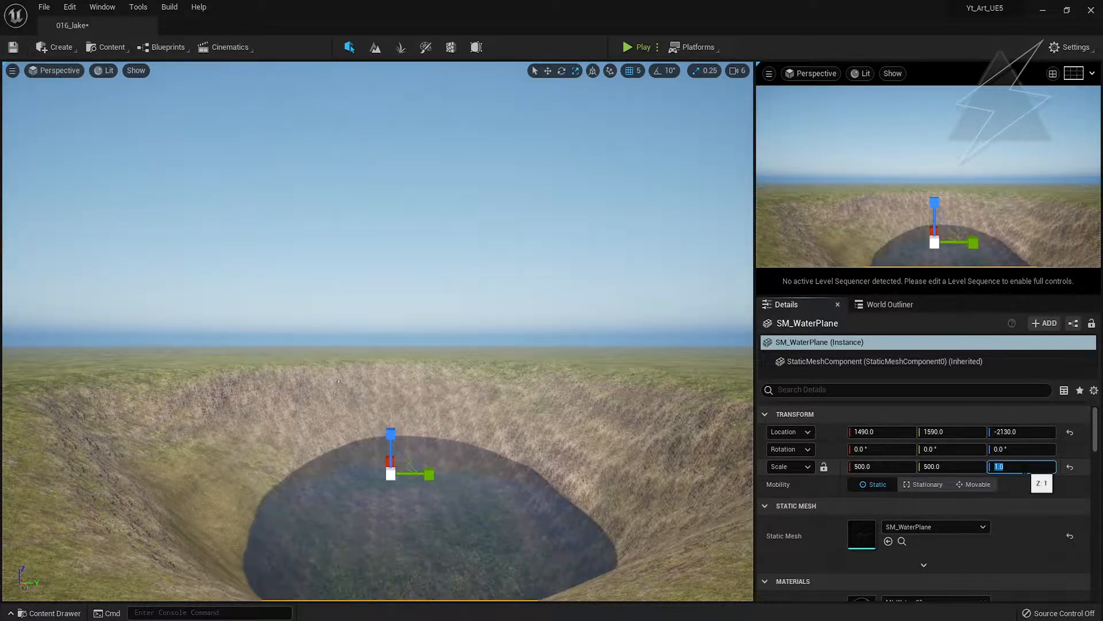
drag(391, 442, 356, 352)
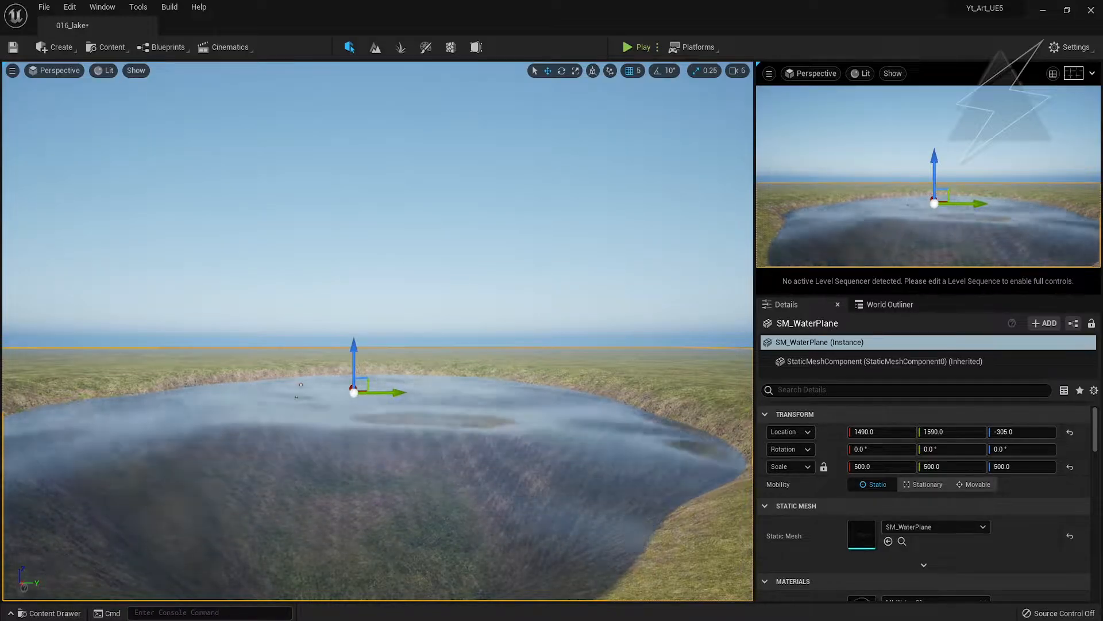
- Replace the water plane's material with M_water_Creek and check the water surface in the full view
scroll(902, 525, down, 3)
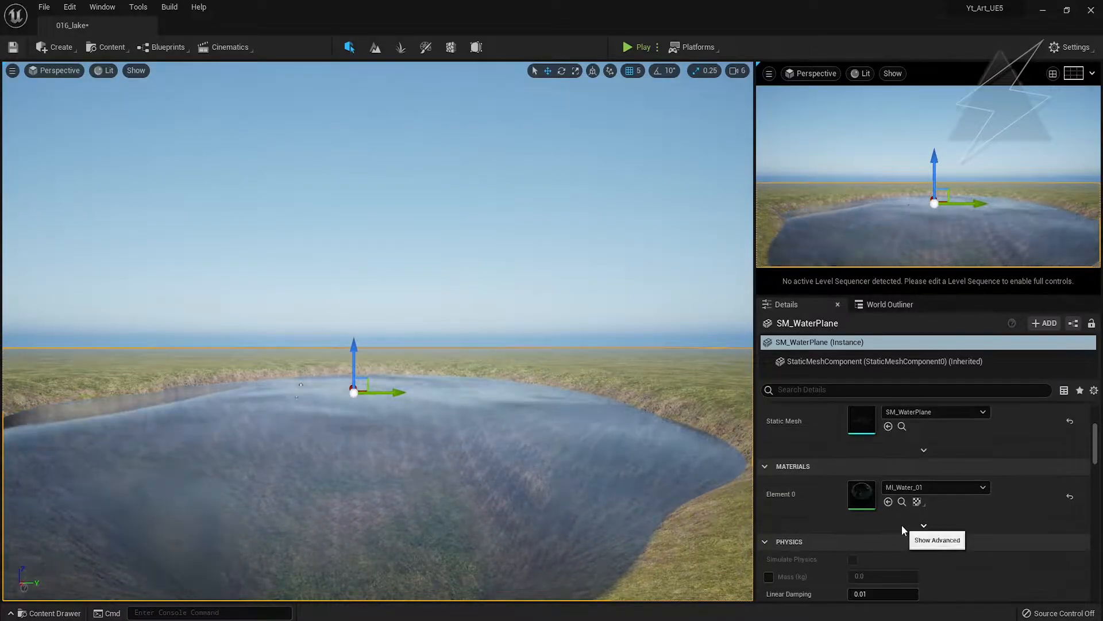
right_drag(378, 331, 488, 437)
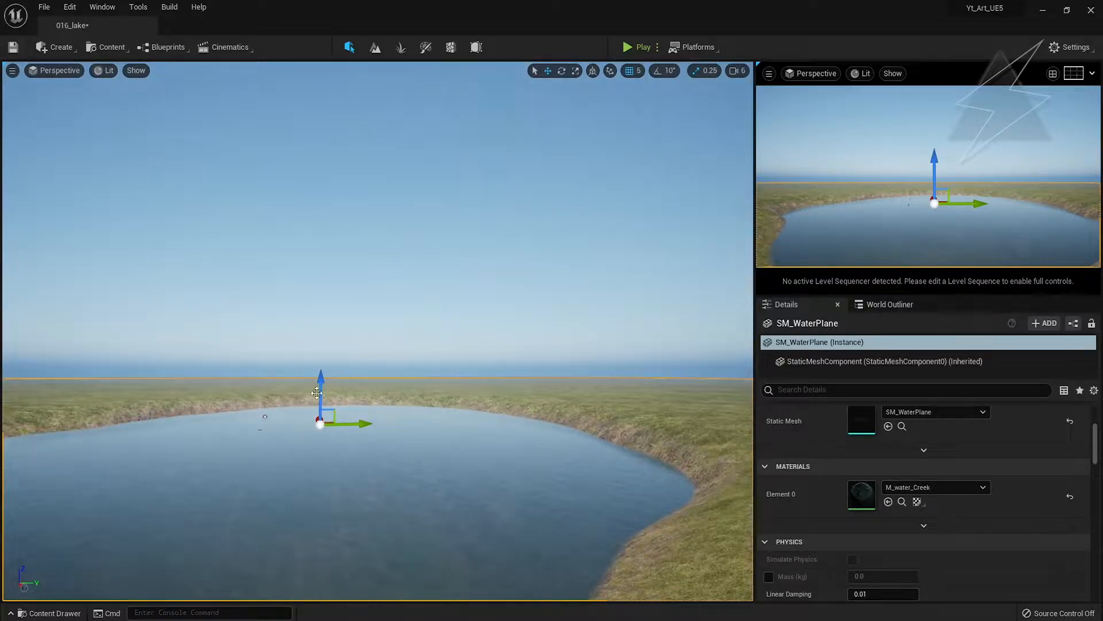
right_drag(322, 388, 350, 451)
key(F11)
key(F11)
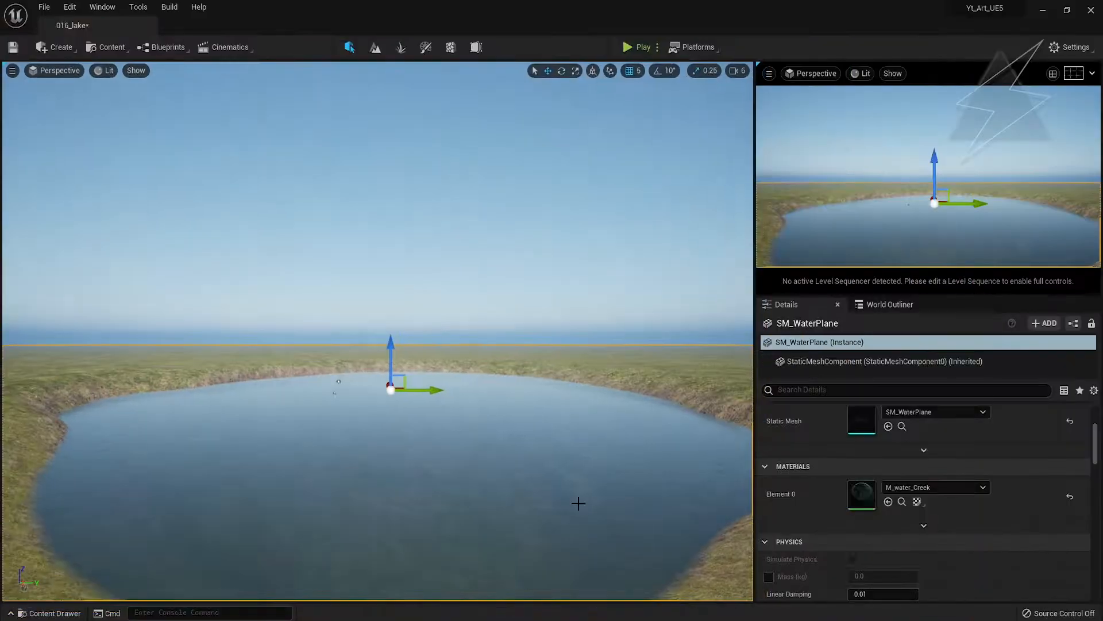
- Lower the landscape along one bank with the Sculpt tool so the water cuts into the shore
key(shift+2)
click(19, 118)
right_drag(372, 396, 278, 411)
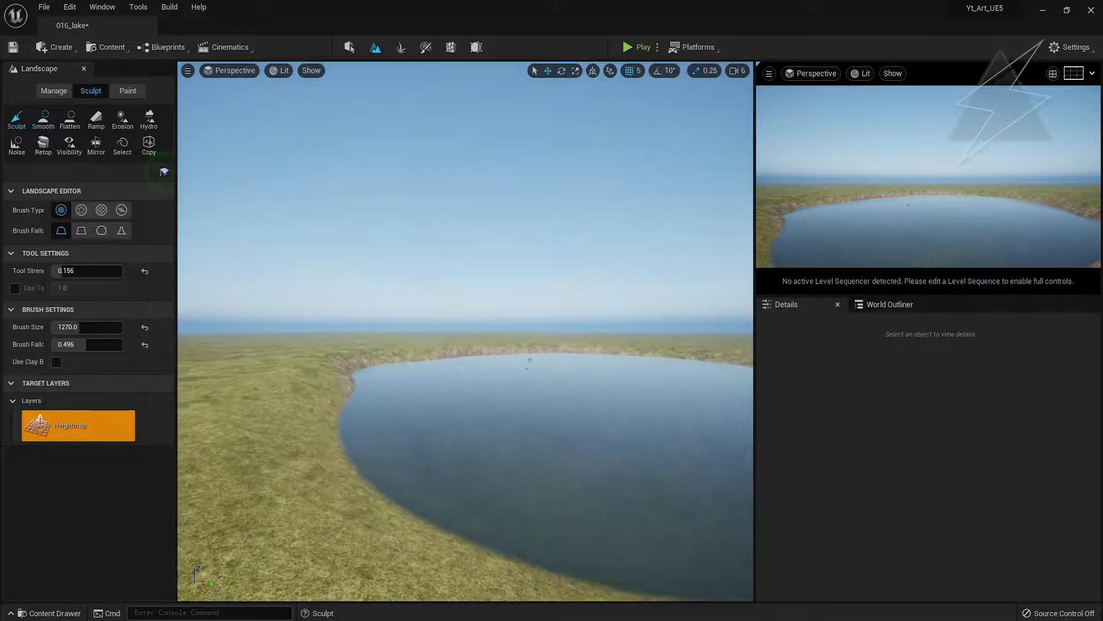
key(F11)
shift+drag(268, 566, 231, 367)
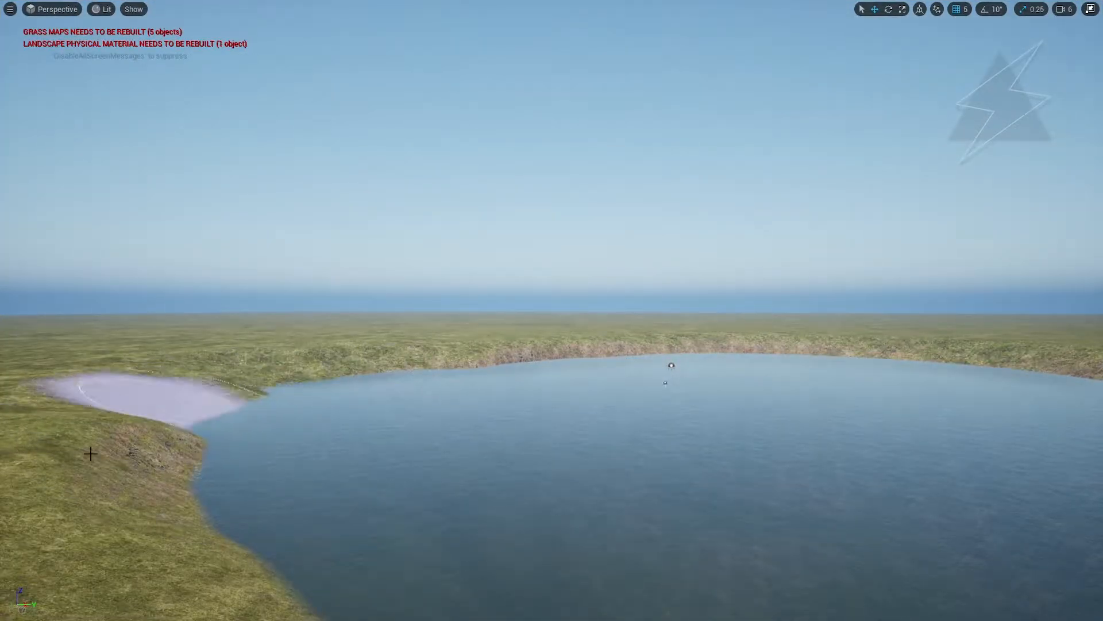
- Lower the banks around the rest of the shoreline to widen the lake into an irregular outline
right_drag(848, 366, 734, 318)
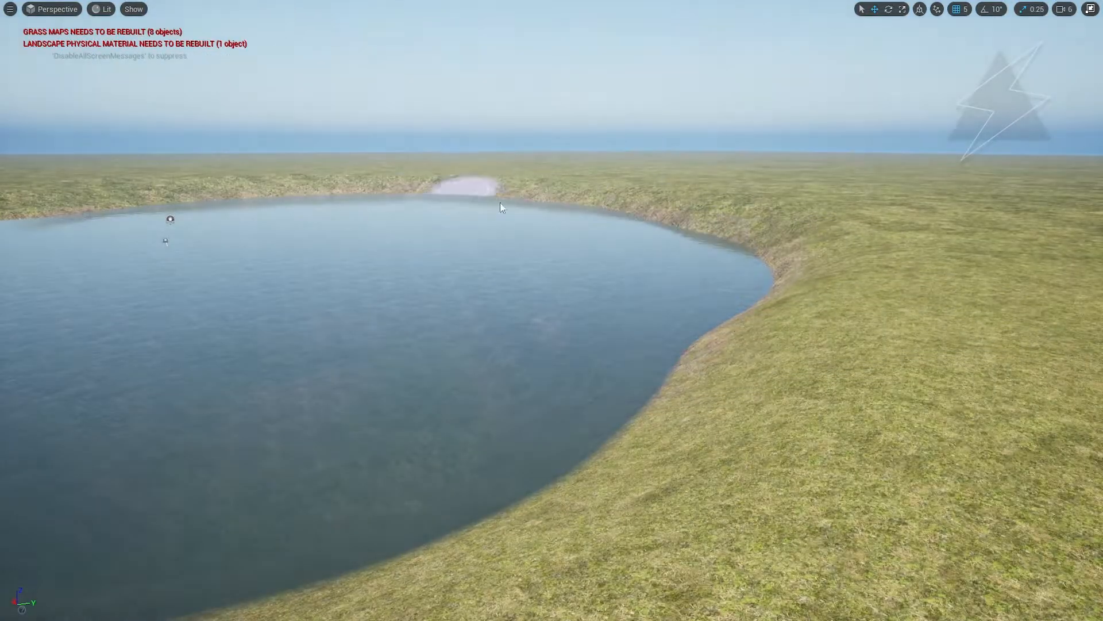
right_drag(756, 209, 746, 251)
shift+drag(387, 190, 503, 118)
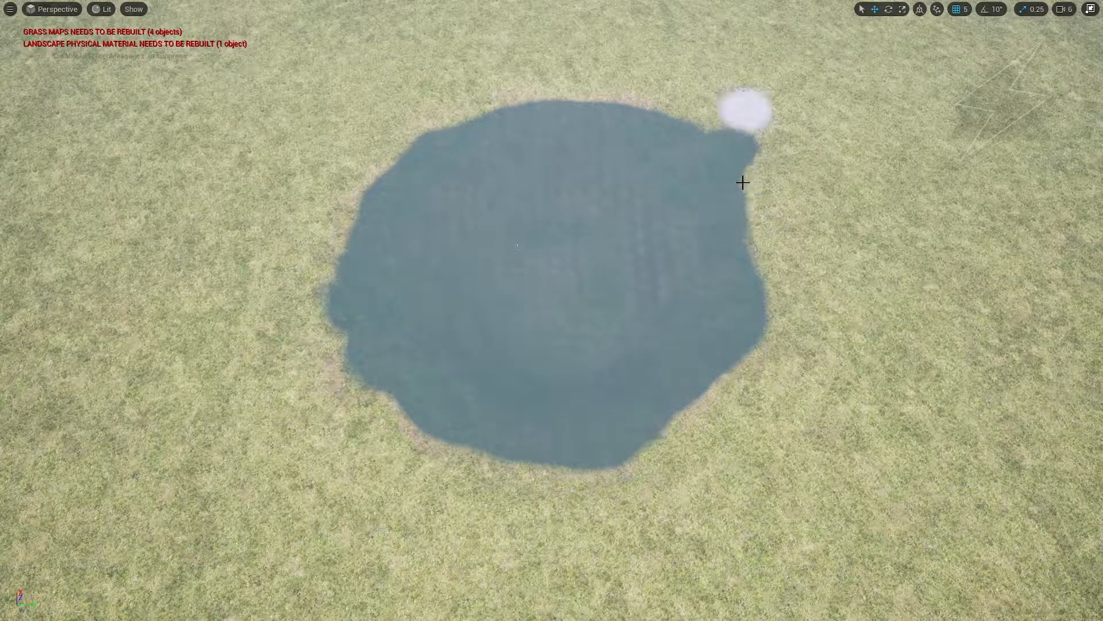
mouse_move(742, 182)
shift+mouse_down()
mouse_move(772, 238)
mouse_move(793, 217)
mouse_move(431, 140)
mouse_move(315, 402)
mouse_move(377, 288)
mouse_move(443, 317)
mouse_move(490, 394)
mouse_move(846, 127)
mouse_move(579, 207)
shift+mouse_up()
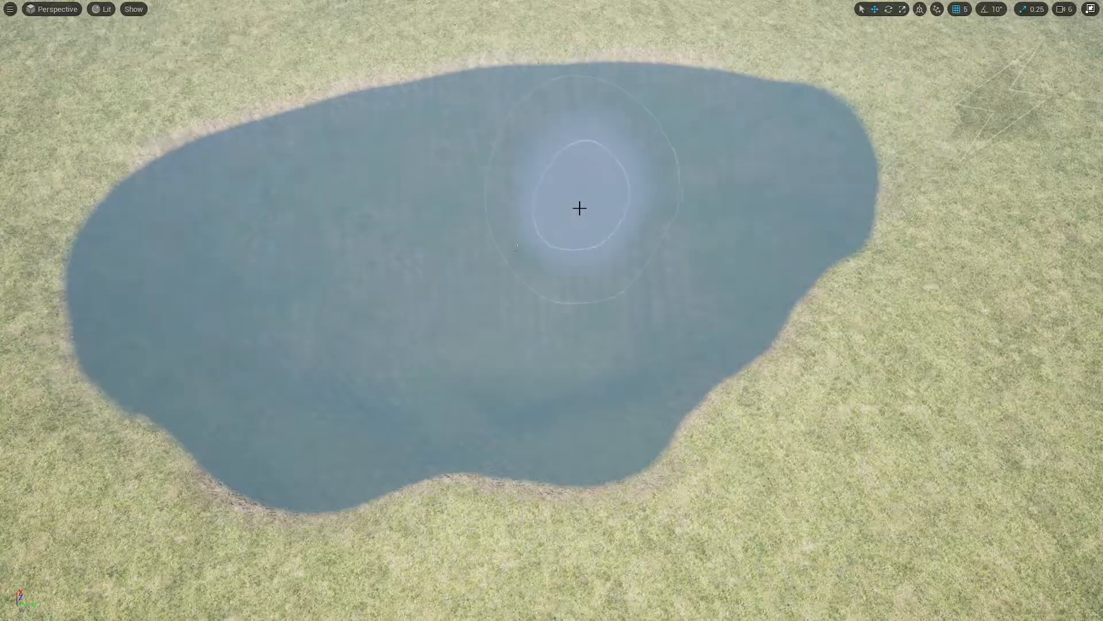
- Undo a trial sculpt dab on the near shore and carve rounded bays there by lowering the terrain with the 3697 brush
mouse_move(579, 207)
right_down()
mouse_move(581, 397)
mouse_move(524, 320)
mouse_move(690, 315)
right_up()
key(F11)
click(44, 120)
right_drag(524, 311, 391, 356)
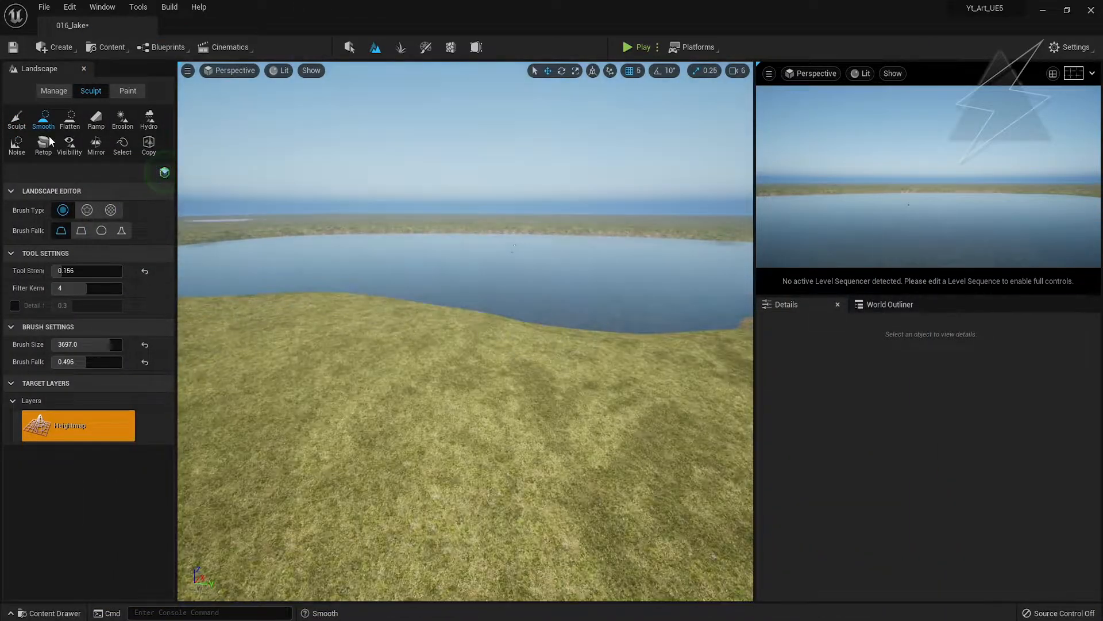
click(16, 120)
mouse_move(543, 300)
right_down()
mouse_move(586, 325)
mouse_move(549, 331)
mouse_move(554, 362)
right_up()
key(F11)
shift+click(549, 415)
key(ctrl+z)
shift+drag(493, 410, 713, 344)
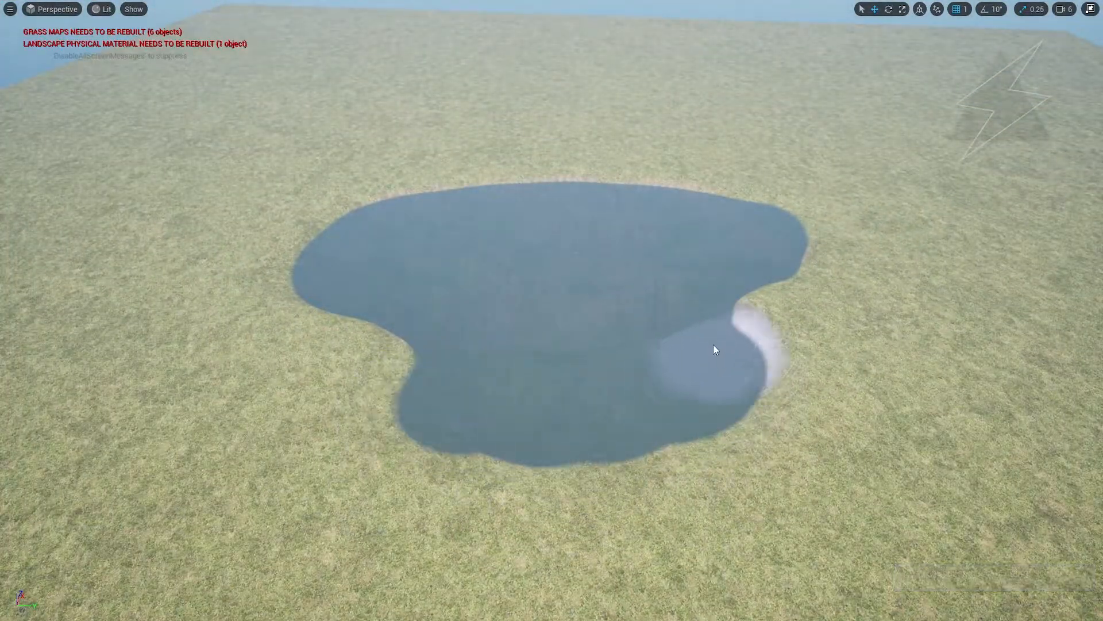
- Try lowering a wide channel through the near shore and undo it
shift+drag(609, 506, 560, 537)
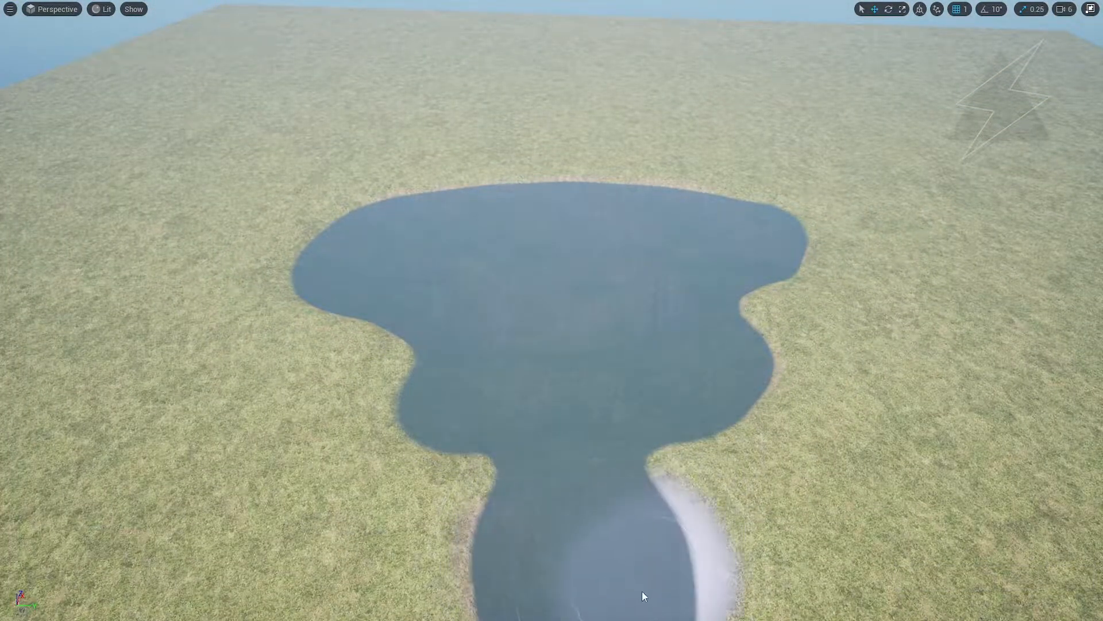
key(ctrl+z)
key(F11)
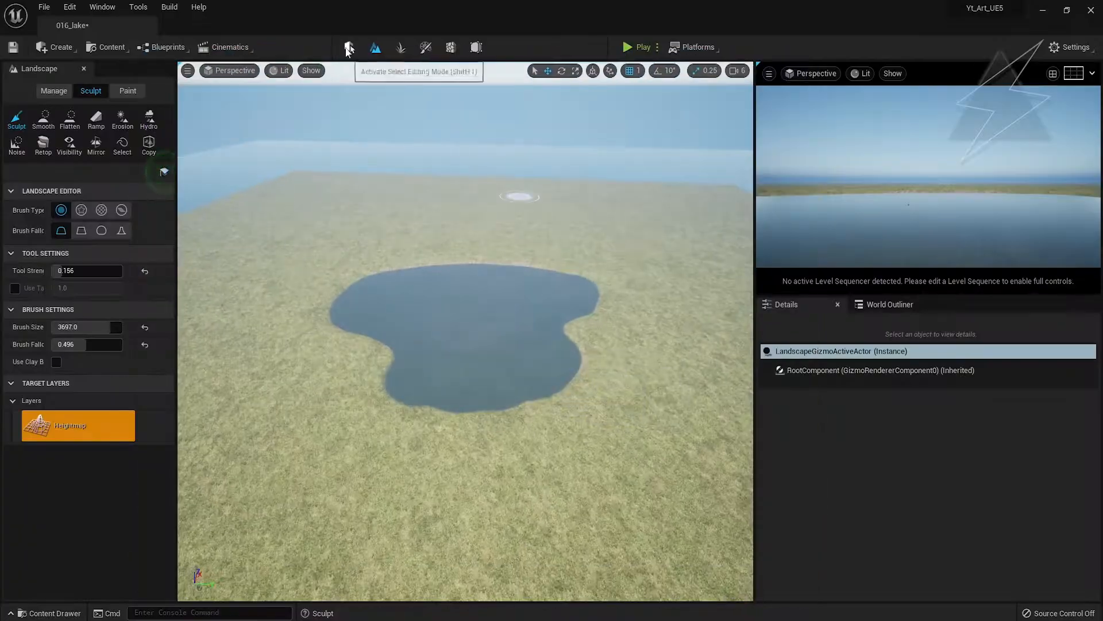
- Return to selection mode, place a wooden plank mesh in the lake, raise it above the water and rotate it
click(349, 49)
right_drag(522, 460, 553, 446)
key(F11)
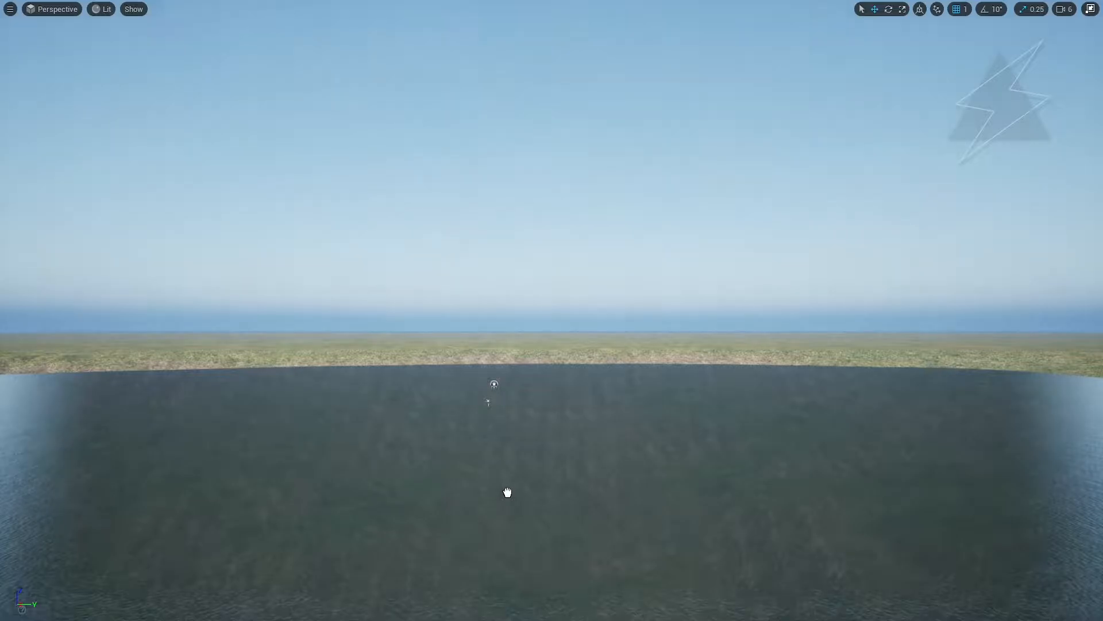
click(507, 492)
drag(509, 477, 511, 359)
right_drag(510, 360, 520, 454)
key(e)
mouse_move(526, 385)
mouse_down()
mouse_move(512, 403)
mouse_move(513, 384)
mouse_up()
mouse_move(585, 437)
right_down()
mouse_move(530, 509)
mouse_move(585, 437)
right_up()
key(w)
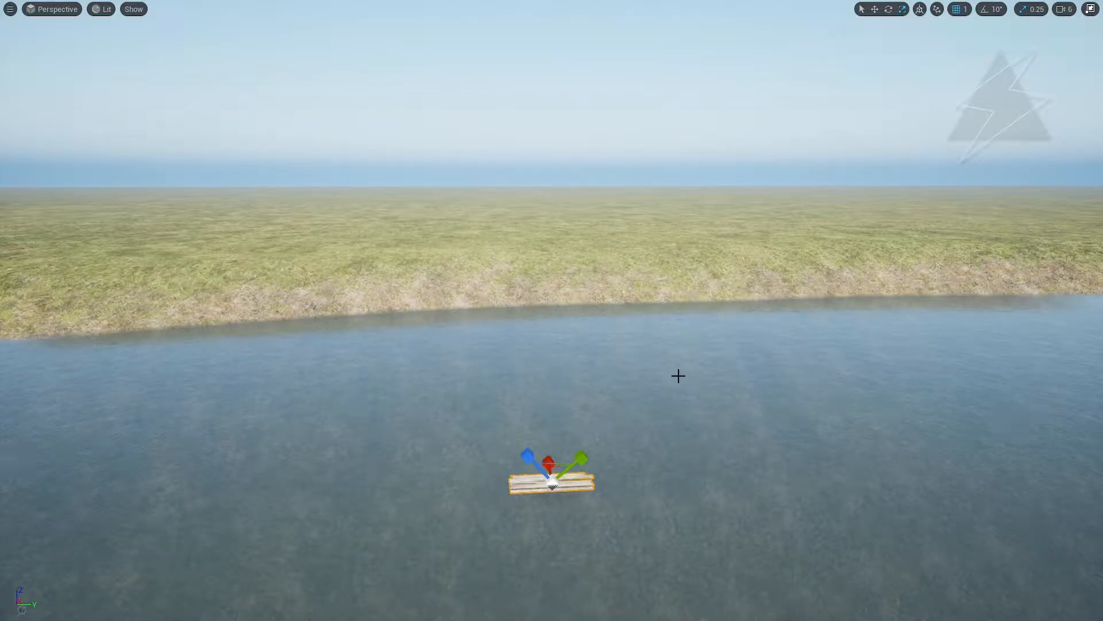
- Scale up the wooden plank mesh and move it over the water, undoing the last adjustments
drag(552, 480, 589, 457)
right_drag(549, 462, 160, 483)
drag(540, 580, 540, 585)
key(f)
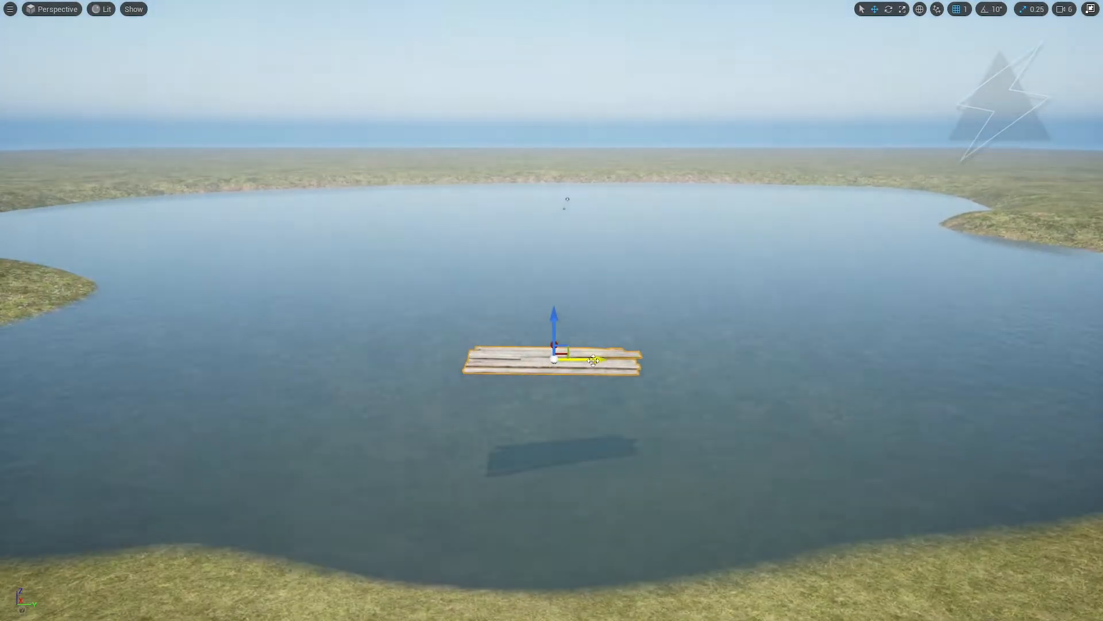
key(ctrl+z)
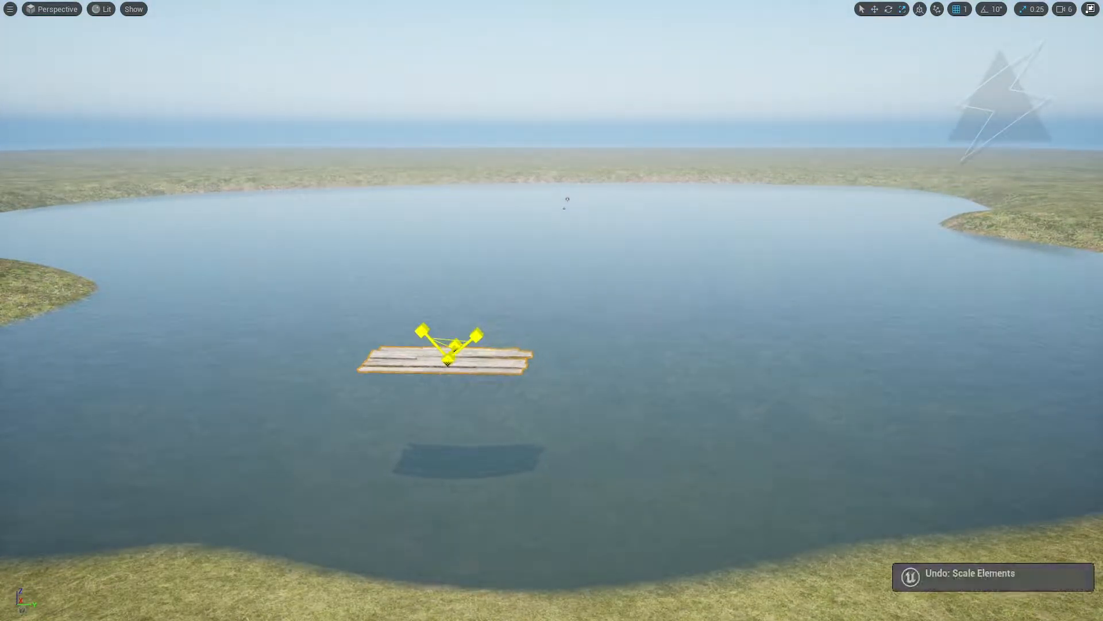
- Rotate the wooden plank mesh by about -6 degrees to level it above the water
key(w)
right_drag(446, 389, 431, 500)
key(e)
drag(437, 363, 460, 345)
right_drag(417, 453, 495, 367)
scroll(417, 453, down, 10)
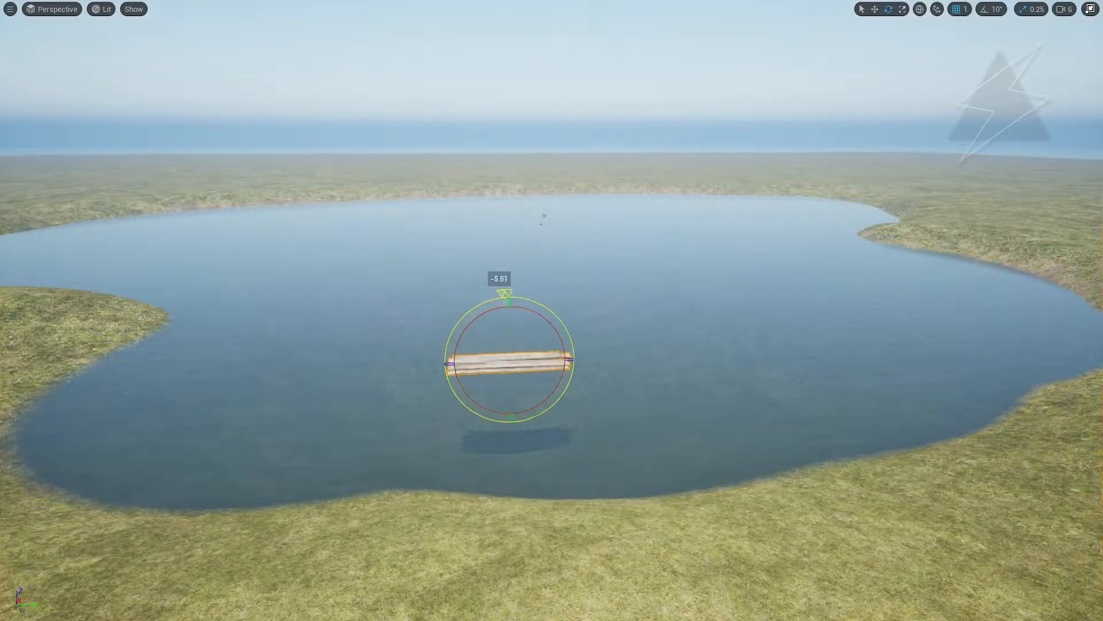
drag(504, 294, 509, 293)
- Duplicate the wooden plank mesh side by side into a row running from the shore out over the water
right_drag(509, 293, 514, 250)
right_drag(491, 418, 276, 477)
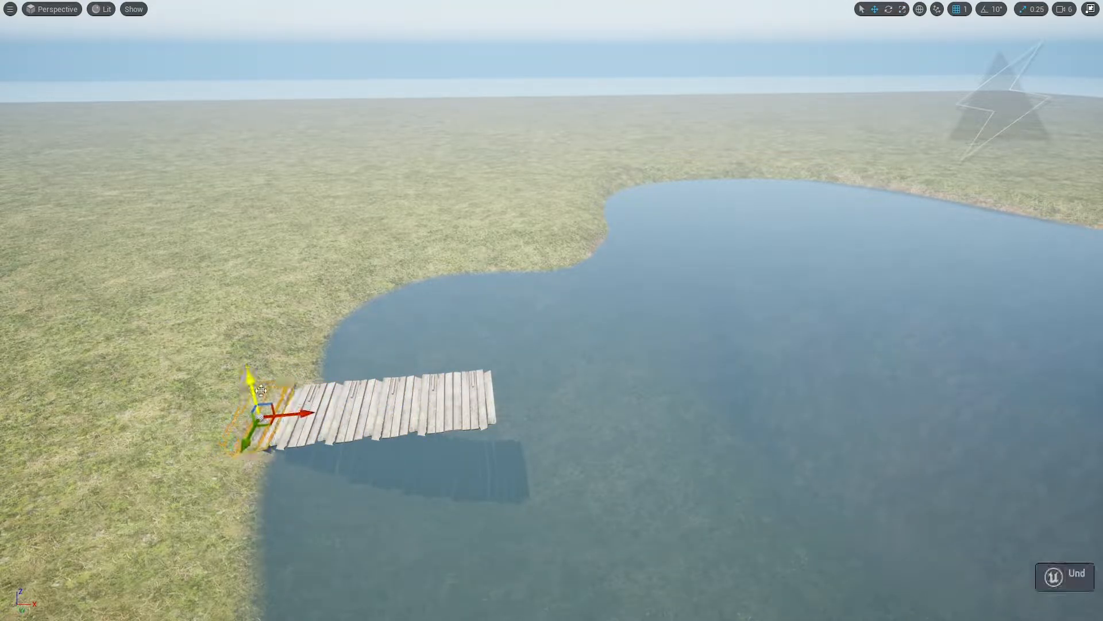
right_drag(261, 391, 226, 300)
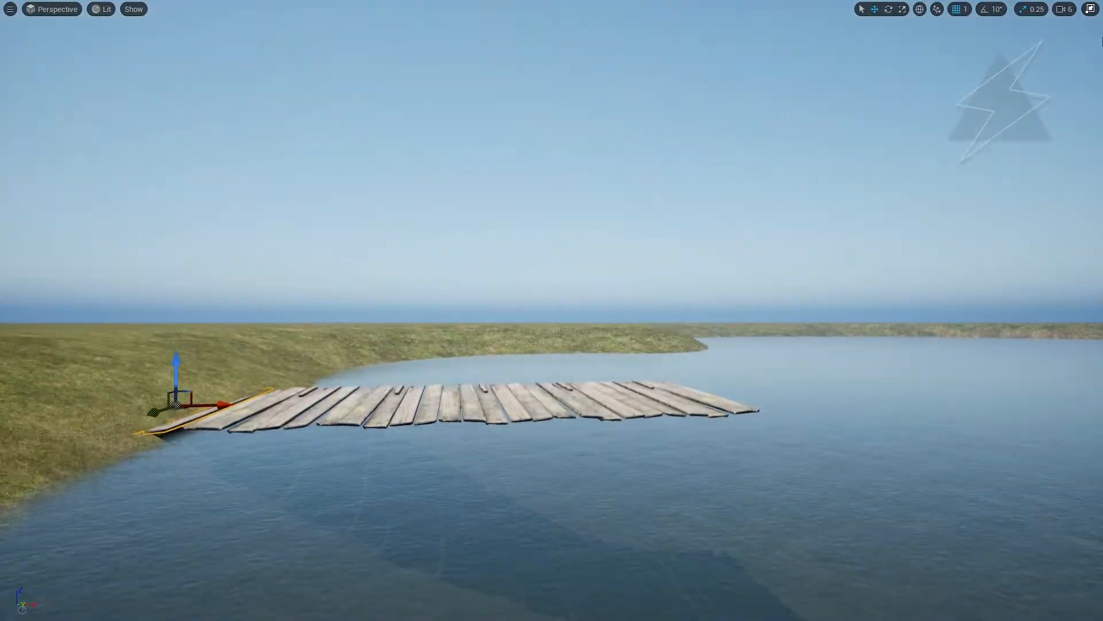
right_drag(784, 304, 828, 304)
key(F11)
right_drag(279, 437, 253, 437)
- Select all six wooden plank sections of the pier row together
click(199, 407)
ctrl+click(245, 407)
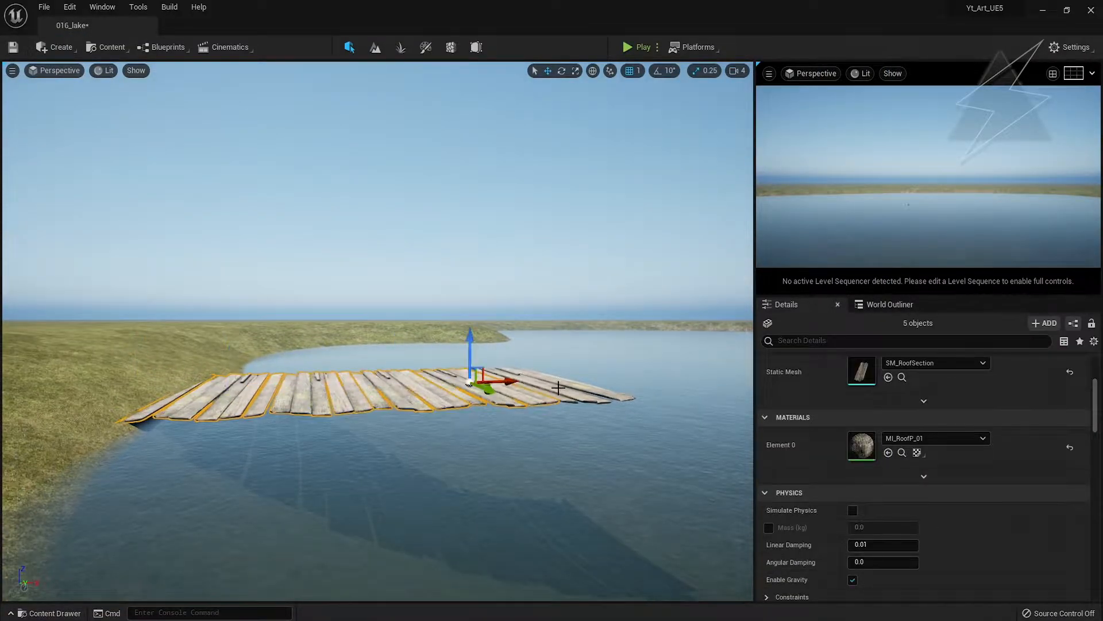
drag(511, 390, 506, 391)
drag(573, 379, 639, 381)
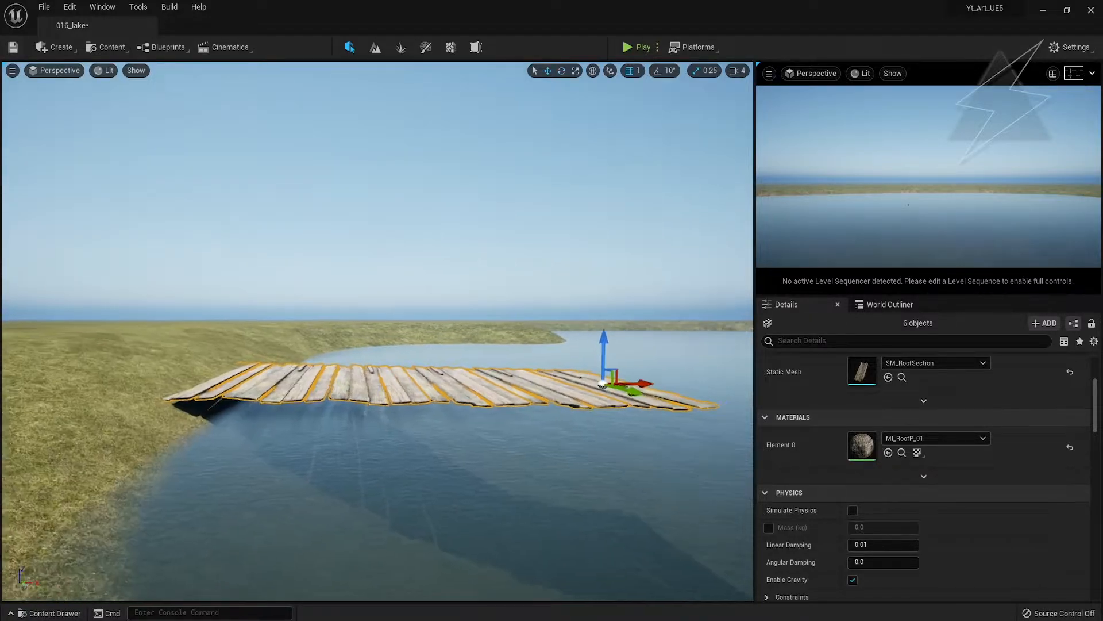
right_drag(517, 345, 667, 402)
- Duplicate the plank row alongside the first and try scaling the selected row, undoing the scaling
drag(444, 274, 657, 283)
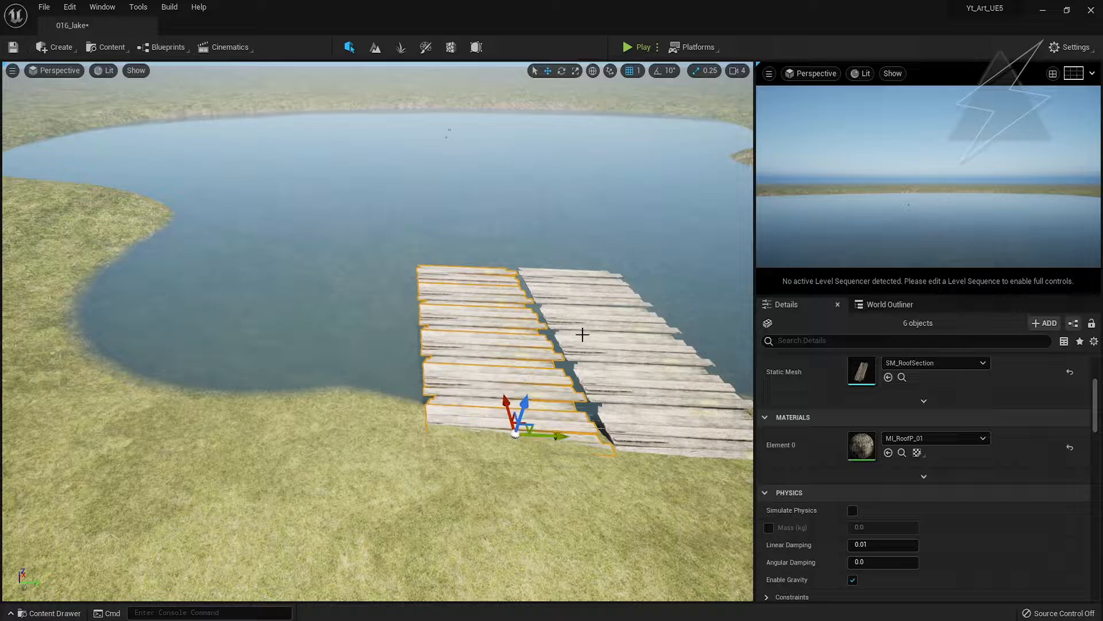
right_drag(593, 447, 426, 402)
click(610, 71)
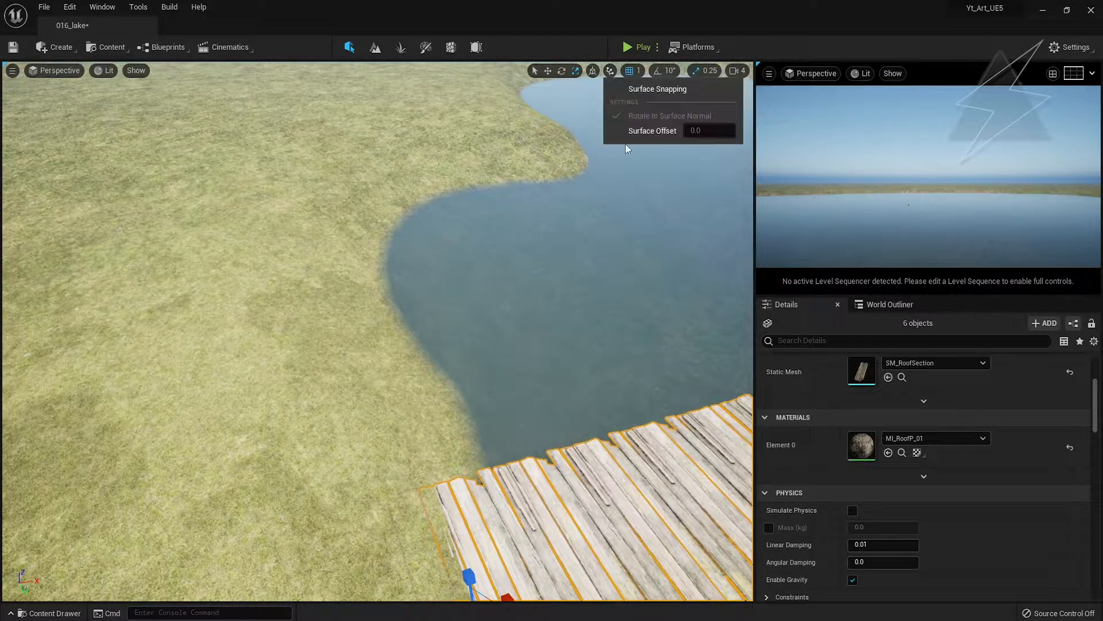
click(592, 70)
right_drag(559, 407, 666, 413)
drag(416, 410, 439, 417)
key(ctrl+z)
scroll(1046, 553, up, 4)
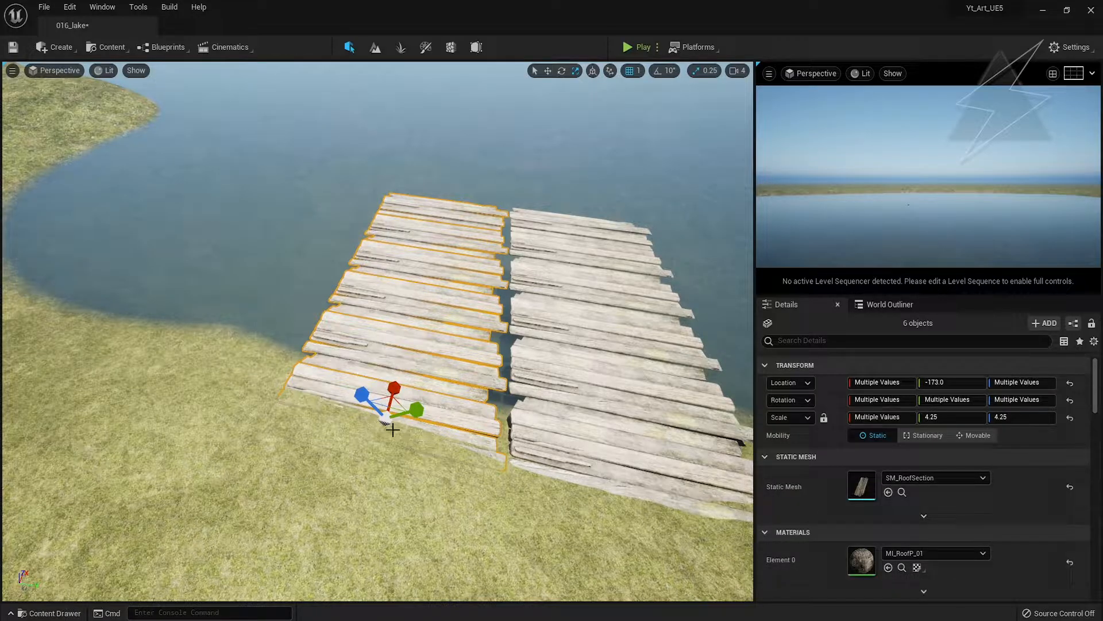
- Try moving and rotating the selected plank row to fit against its neighbour, and delete it
click(547, 71)
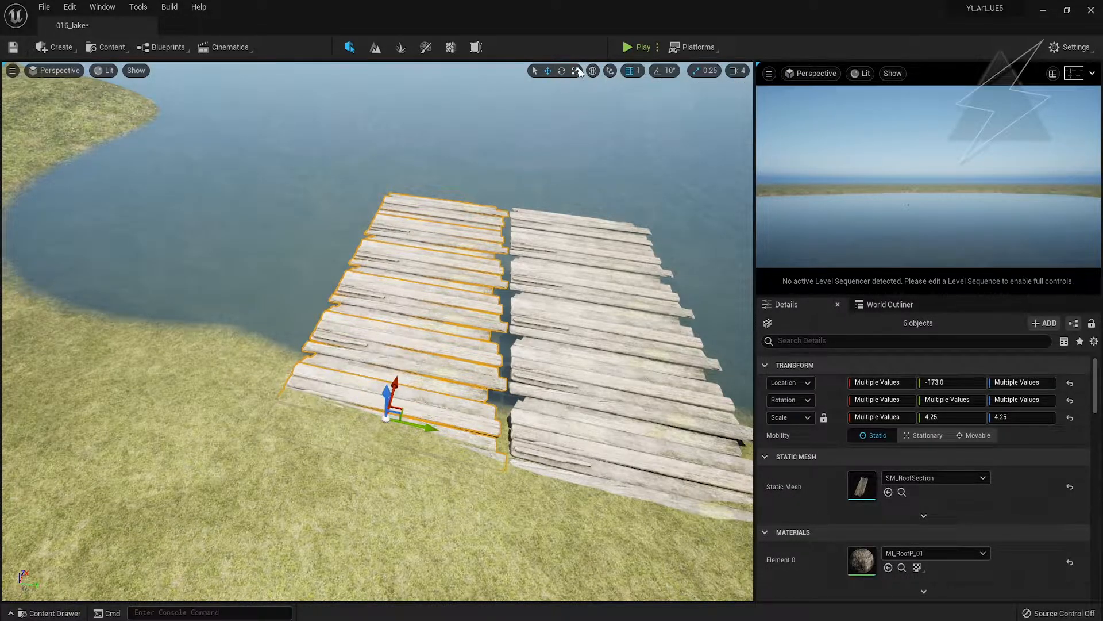
drag(467, 455, 389, 454)
right_drag(388, 454, 322, 380)
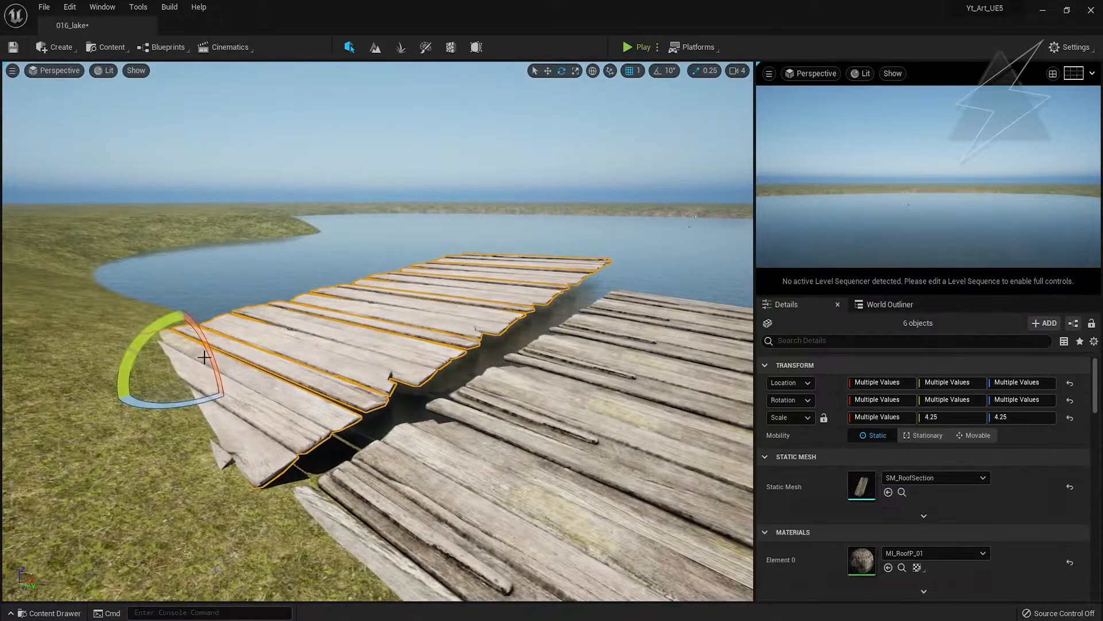
key(w)
drag(213, 385, 256, 376)
key(e)
key(w)
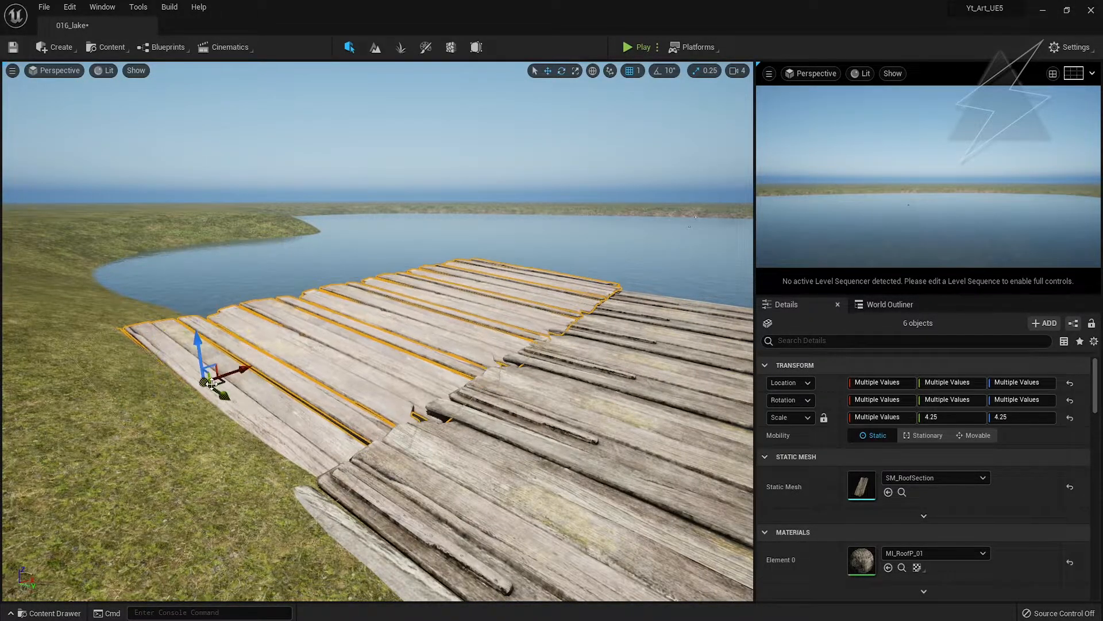
drag(199, 347, 197, 329)
right_drag(197, 329, 247, 293)
right_drag(412, 431, 367, 466)
key(Delete)
- Select the six sections of the remaining plank row and duplicate the row sideways to Y location -1616
click(407, 356)
shift+click(418, 387)
shift+click(448, 448)
shift+click(460, 502)
shift+click(505, 549)
right_drag(506, 548, 520, 580)
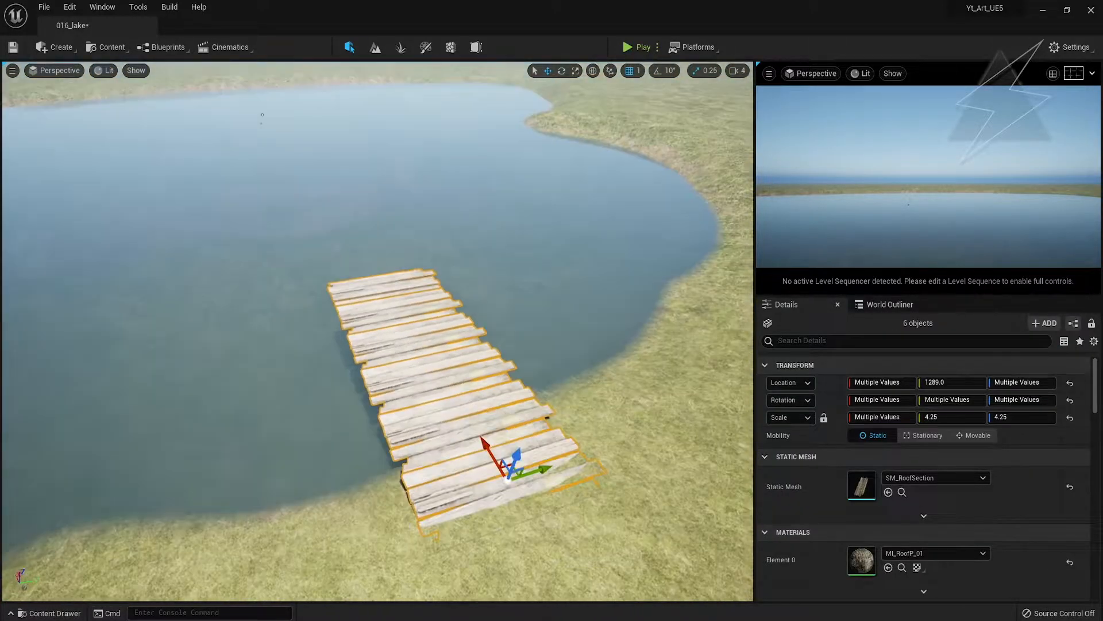
drag(531, 468, 72, 592)
click(520, 501)
key(ctrl+z)
right_drag(202, 486, 155, 486)
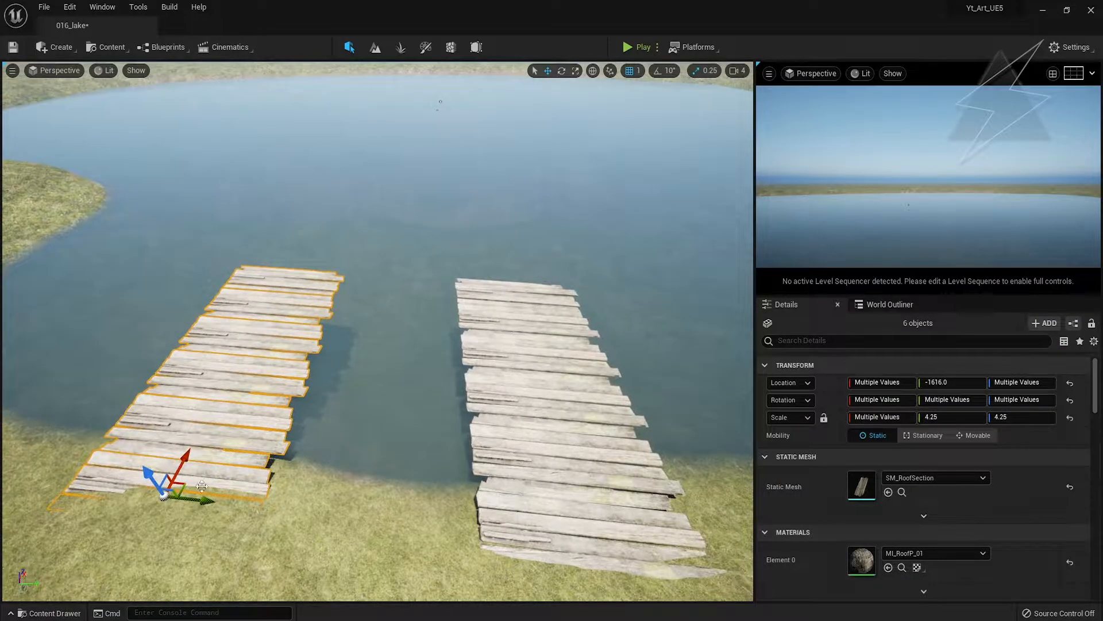
- Switch the copied plank row to absolute rotation, restoring the selection of all its sections
click(808, 401)
click(804, 441)
right_drag(586, 391, 586, 390)
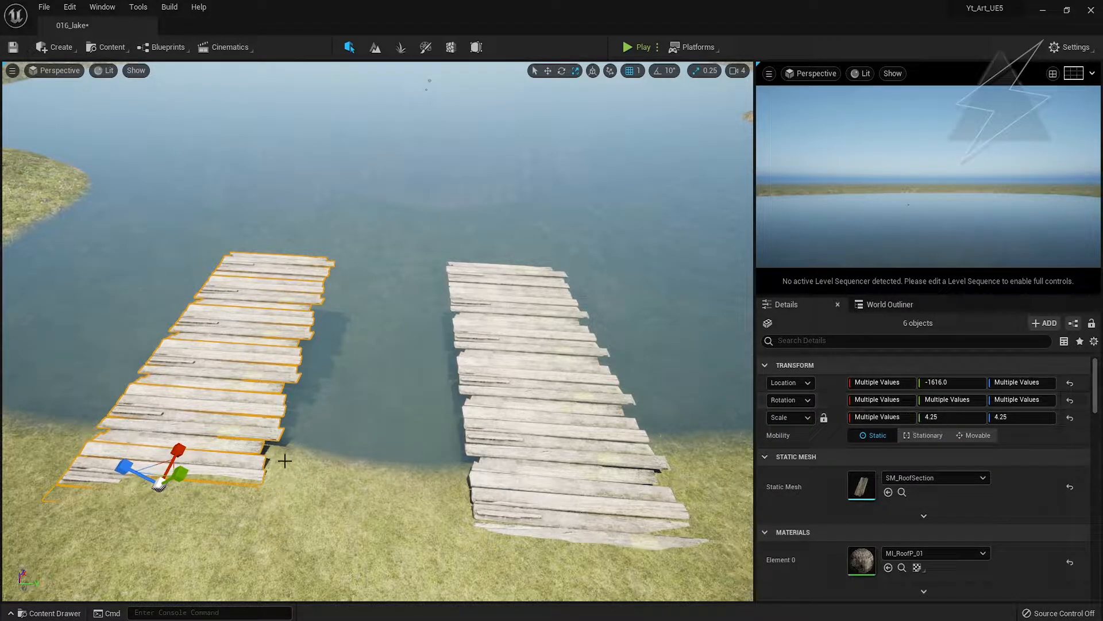
right_drag(284, 460, 308, 501)
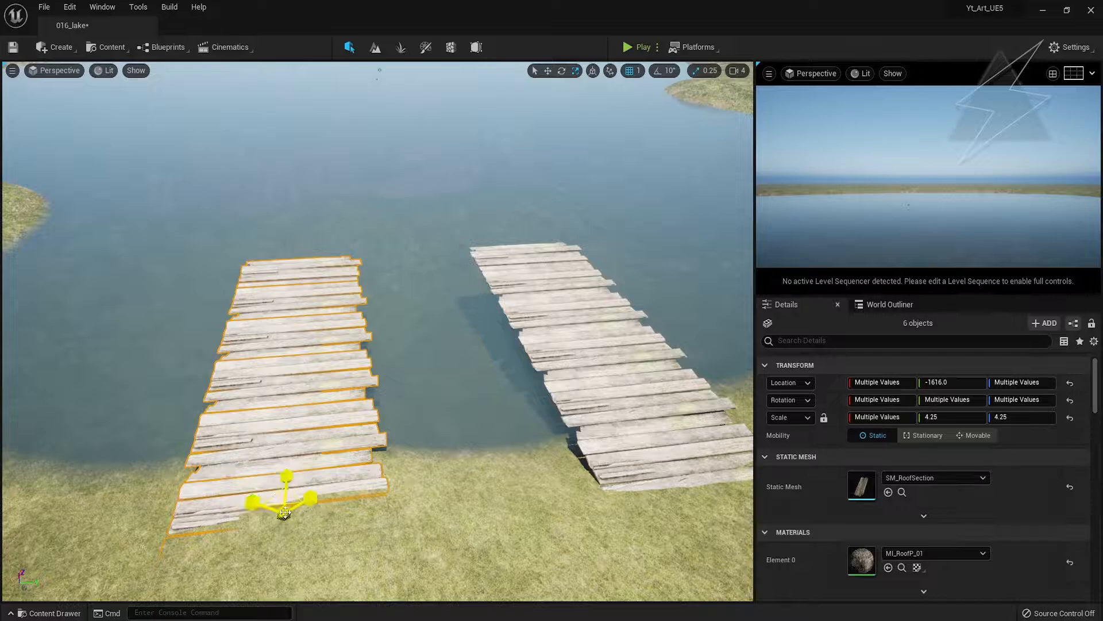
click(343, 525)
click(254, 522)
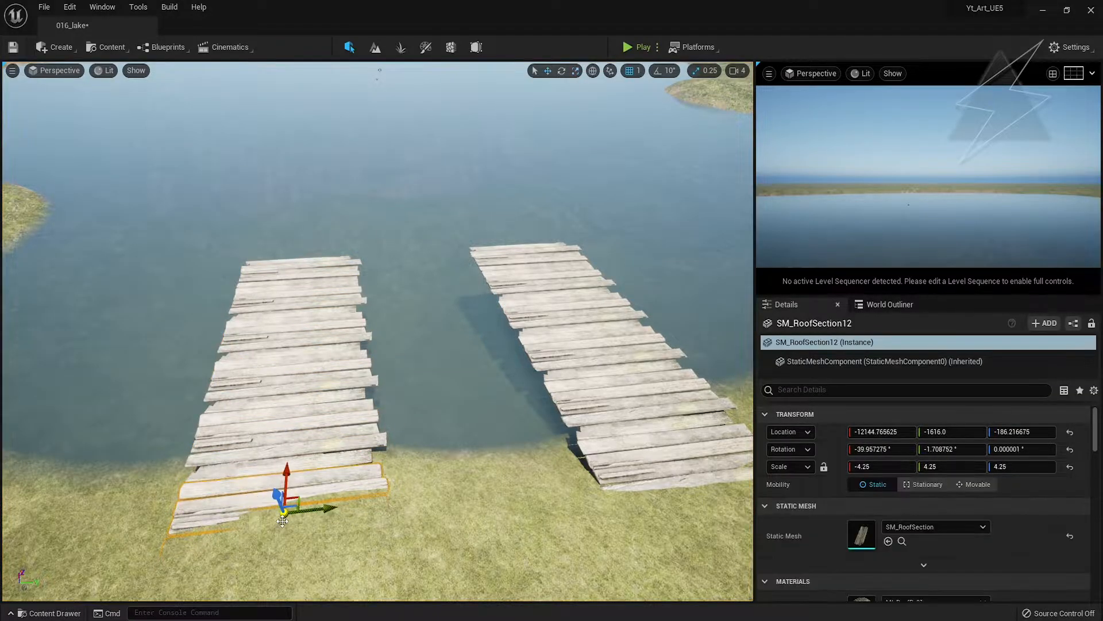
key(ctrl+z)
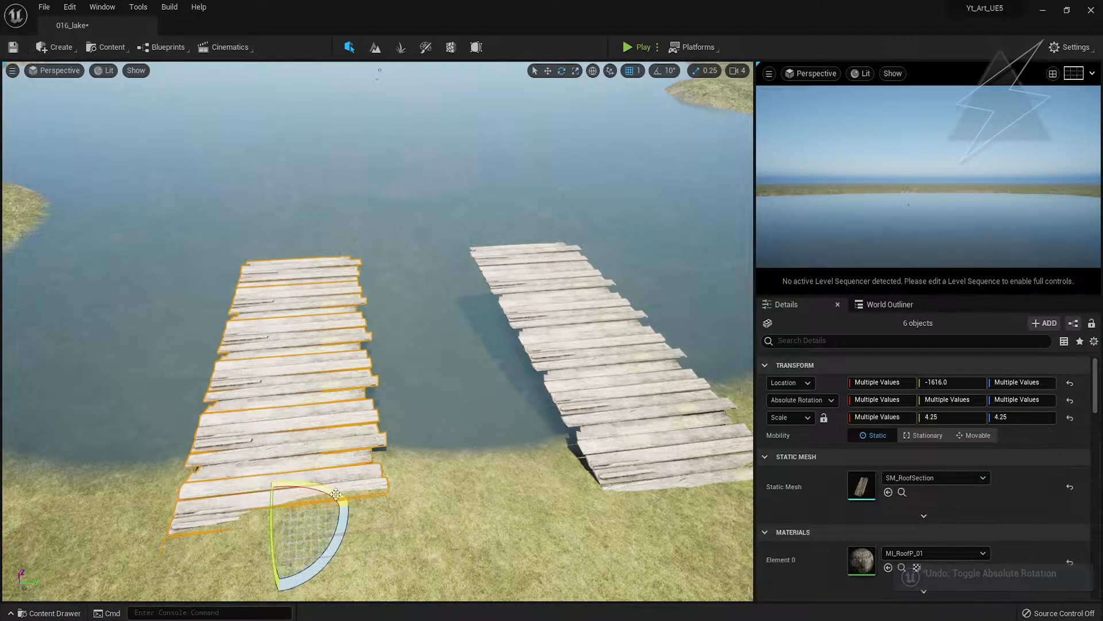
- Rotate the copied plank row as a whole and adjust its tilt above the water
drag(336, 494, 221, 520)
drag(340, 494, 221, 521)
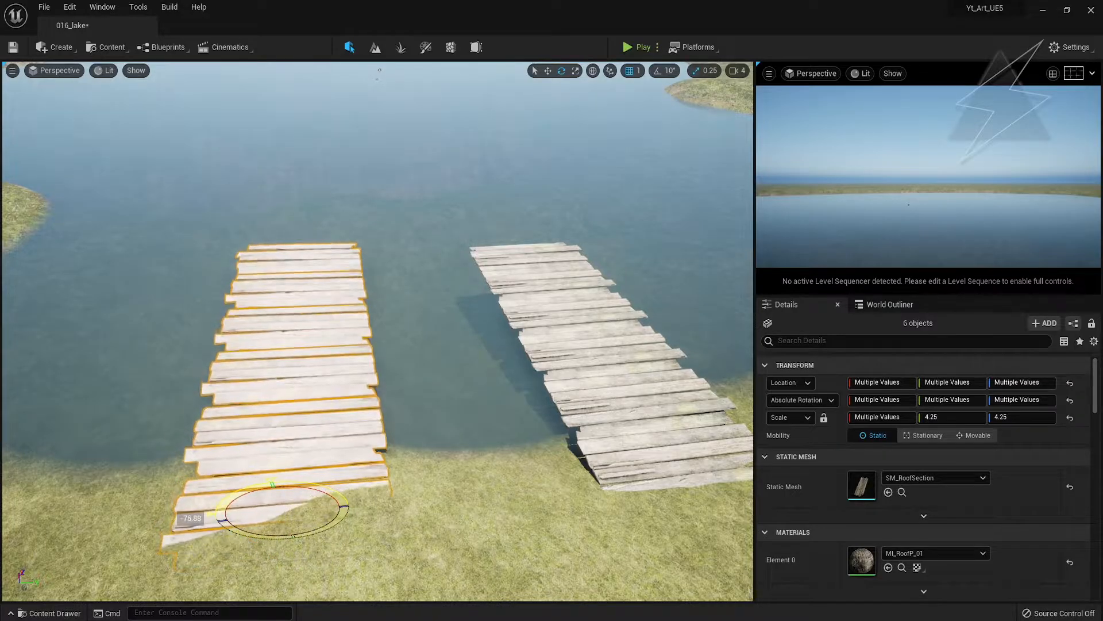
key(w)
right_drag(221, 520, 592, 285)
drag(593, 285, 609, 311)
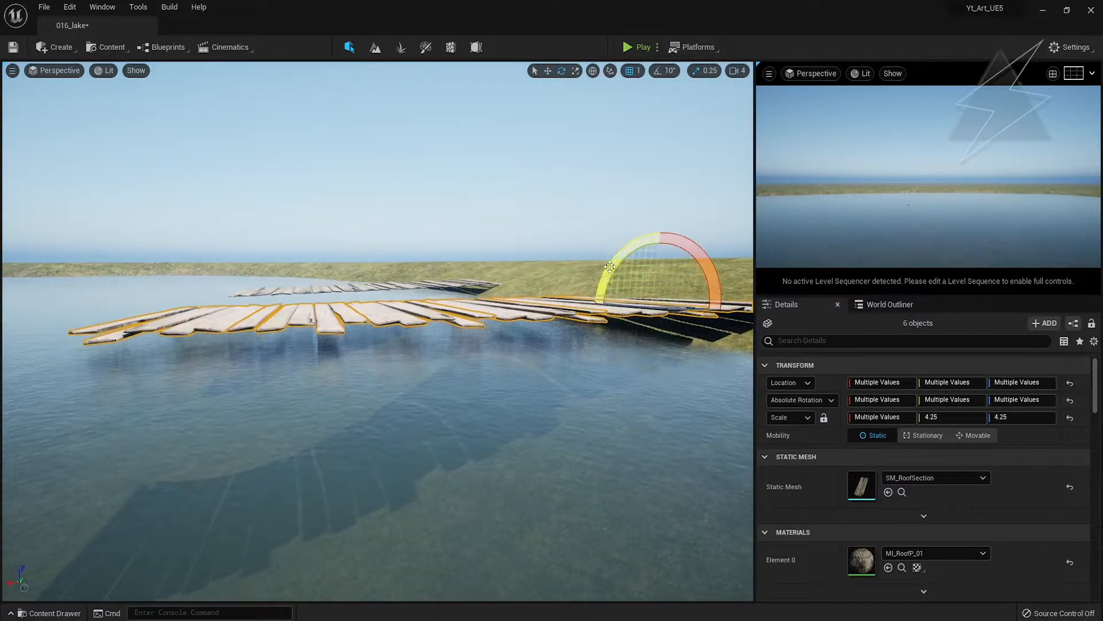
- Place the SM_WoodenBoard_05_INSIDE_Plank2 mesh at the shore between the two plank rows and scale it to 4.5, 7.5, 1.0
right_drag(609, 310, 575, 356)
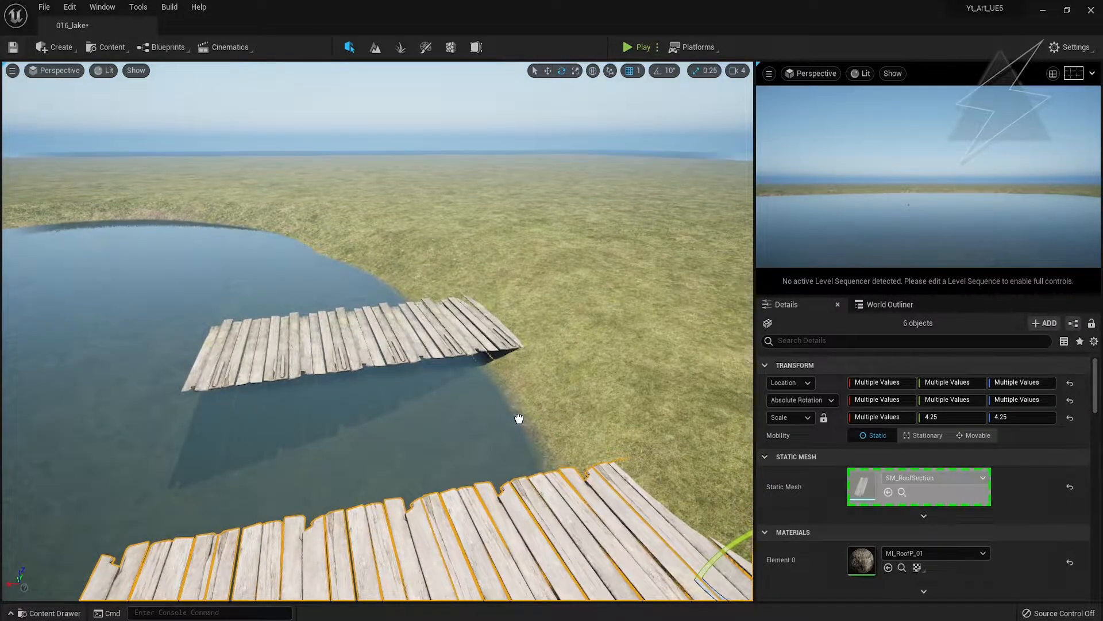
click(519, 419)
mouse_move(520, 419)
right_down()
mouse_move(505, 408)
mouse_move(516, 402)
right_up()
key(w)
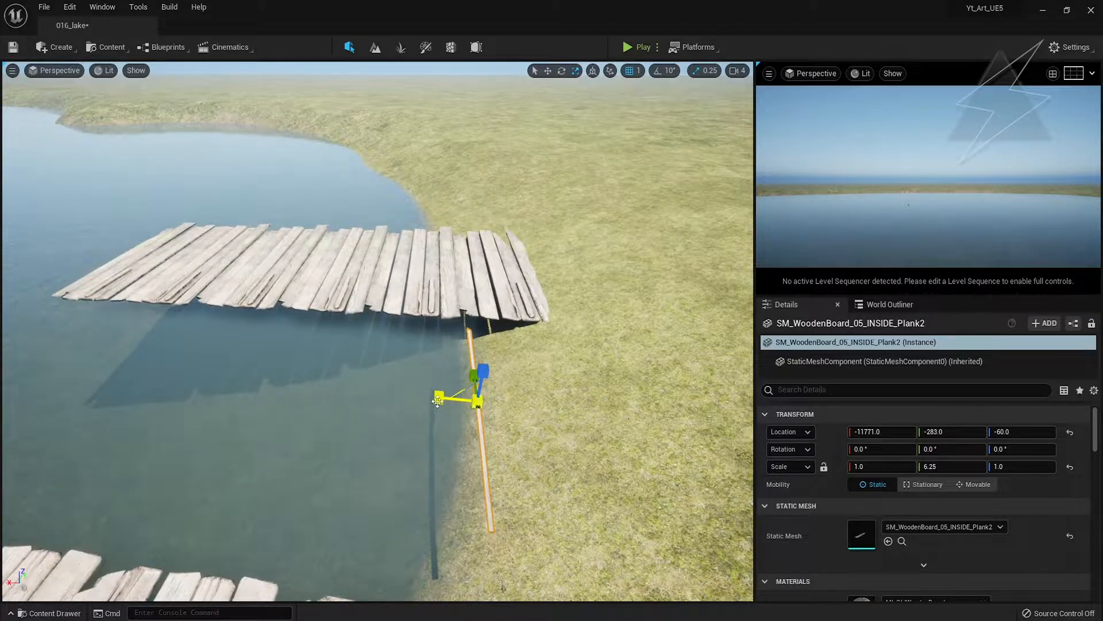
drag(483, 383, 498, 402)
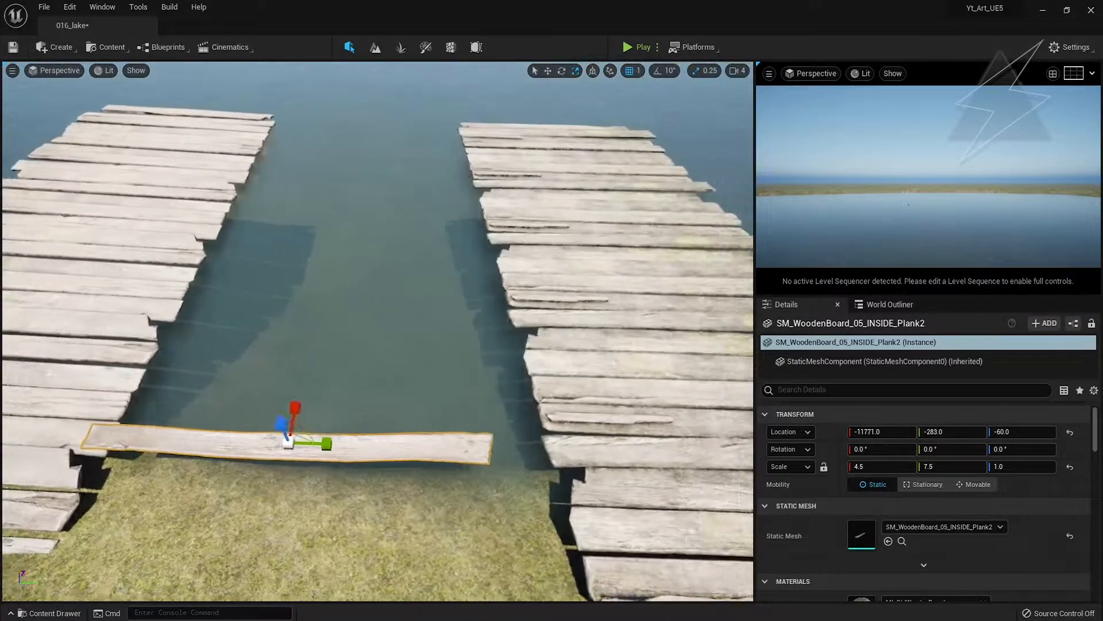
- Tilt the wooden board by about -13.2 degrees and increase its Y scale to 8.25
key(e)
drag(365, 433, 442, 556)
key(r)
- Duplicate the tilted board repeatedly toward the lake, using a grid snap of 10 for even spacing
key(w)
drag(388, 520, 411, 462)
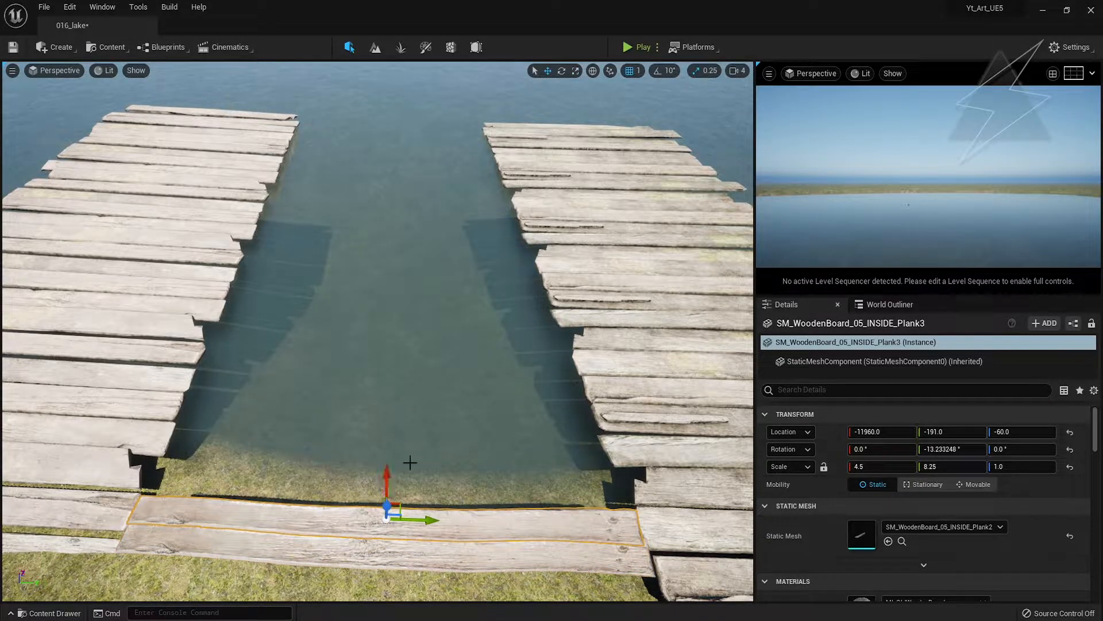
click(636, 70)
click(661, 137)
alt+drag(386, 486, 391, 353)
- Select four of the boards together and duplicate them as the next part of the deck at Z location -60
shift+click(389, 548)
shift+click(420, 522)
shift+click(464, 498)
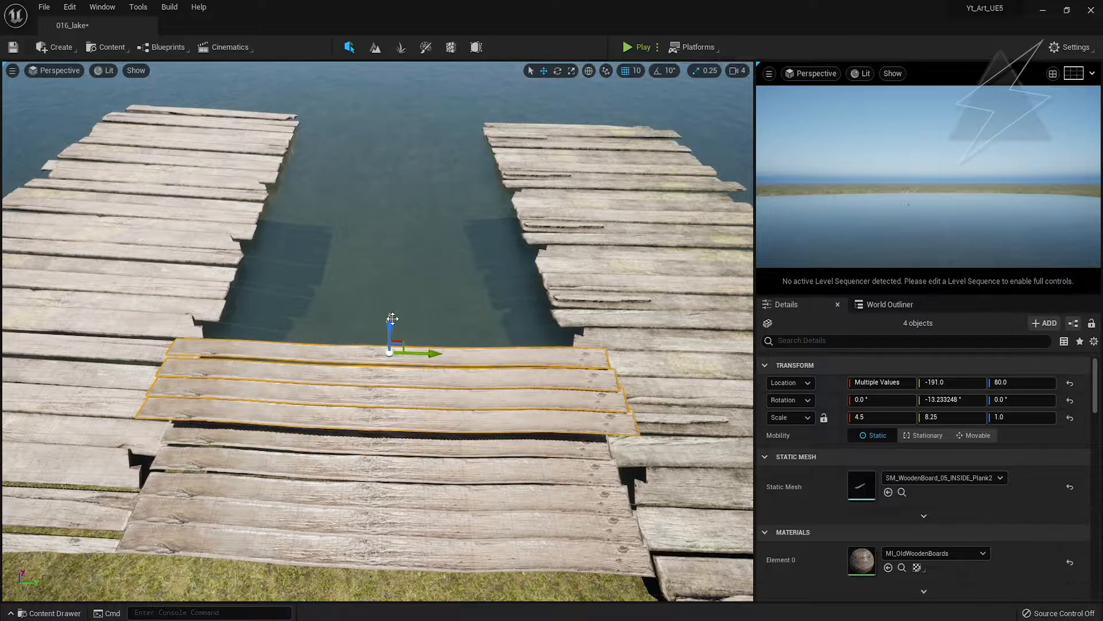
right_drag(339, 443, 540, 385)
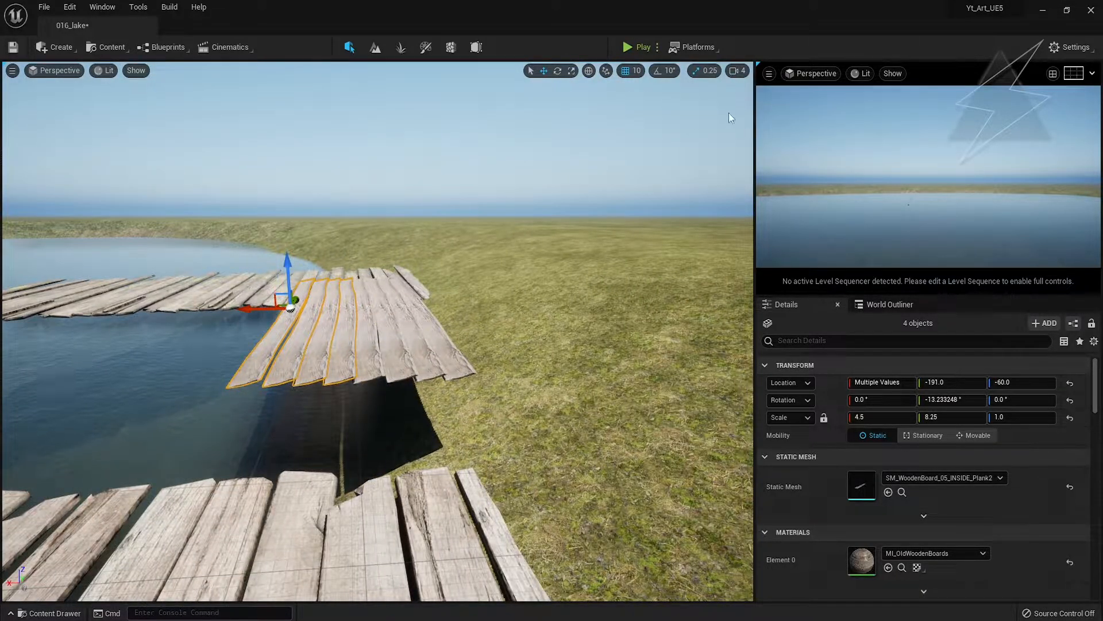
- In the Left orthographic view, repeatedly duplicate the four selected boards toward the lake until the deck nearly matches the plank rows' length
key(F11)
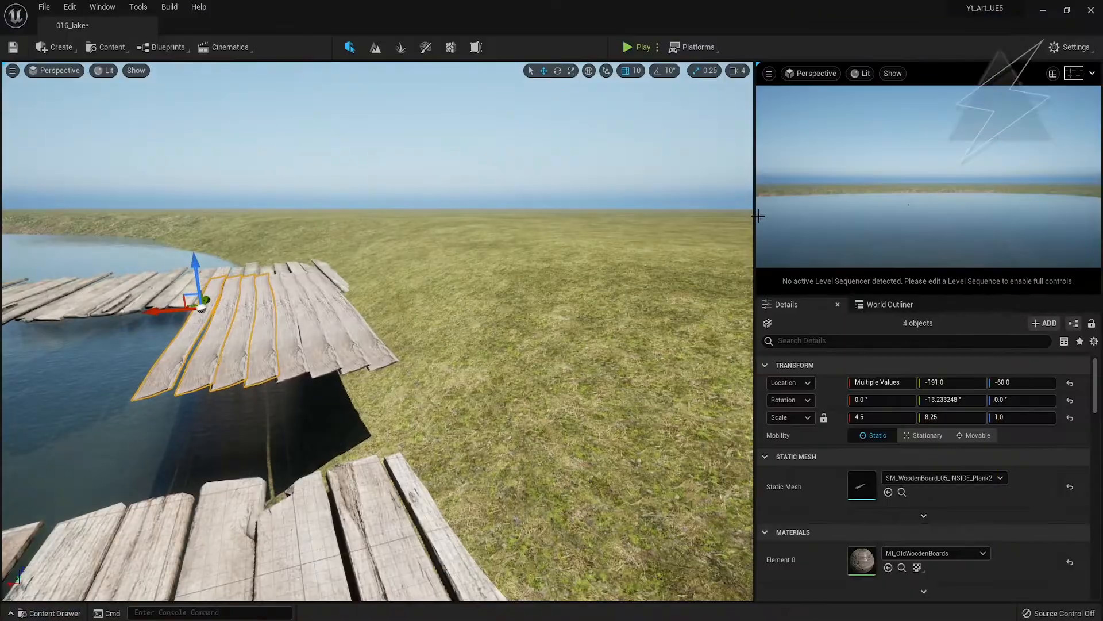
right_drag(747, 214, 632, 192)
click(46, 70)
click(65, 139)
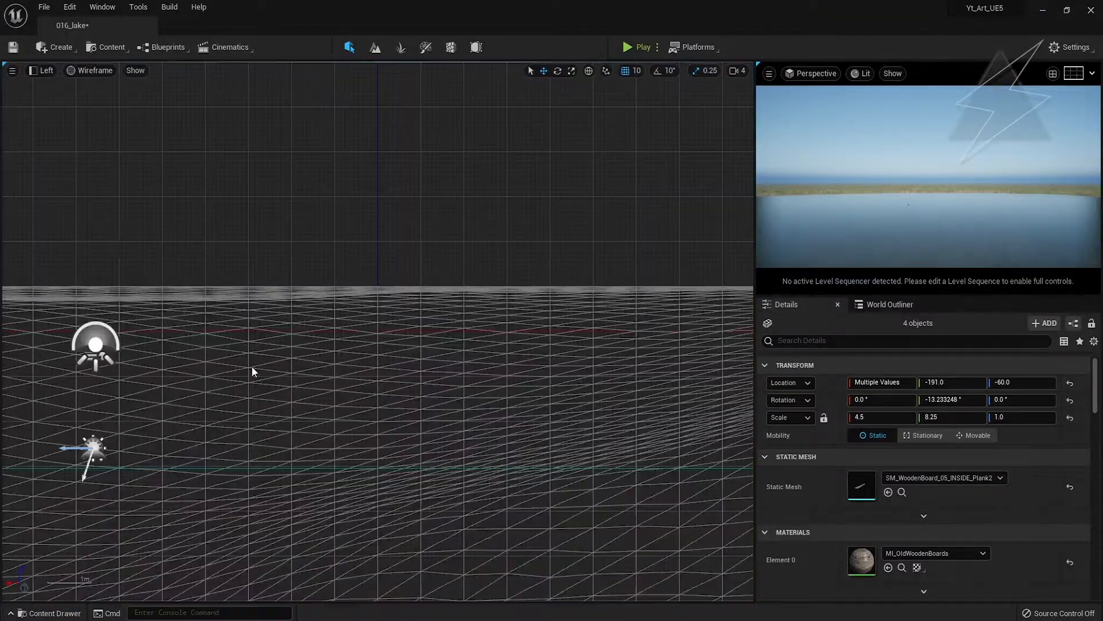
scroll(253, 372, down, 6)
scroll(423, 391, up, 20)
right_drag(605, 399, 504, 375)
scroll(345, 322, down, 1)
scroll(504, 374, down, 5)
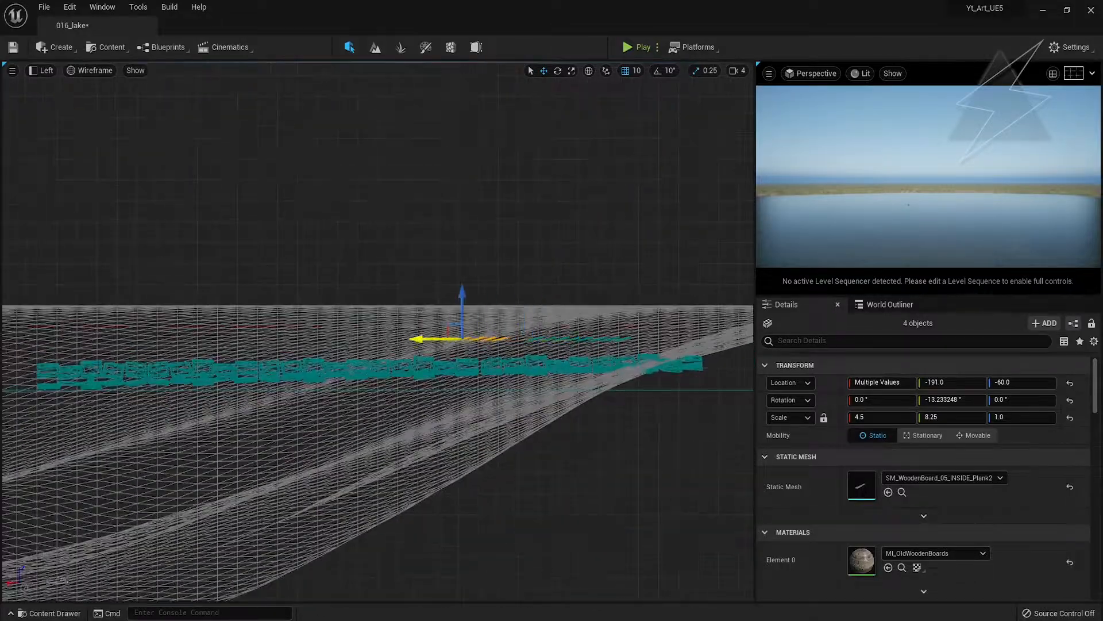
scroll(566, 347, up, 5)
alt+drag(294, 329, 231, 328)
right_drag(232, 363, 587, 401)
scroll(587, 401, down, 5)
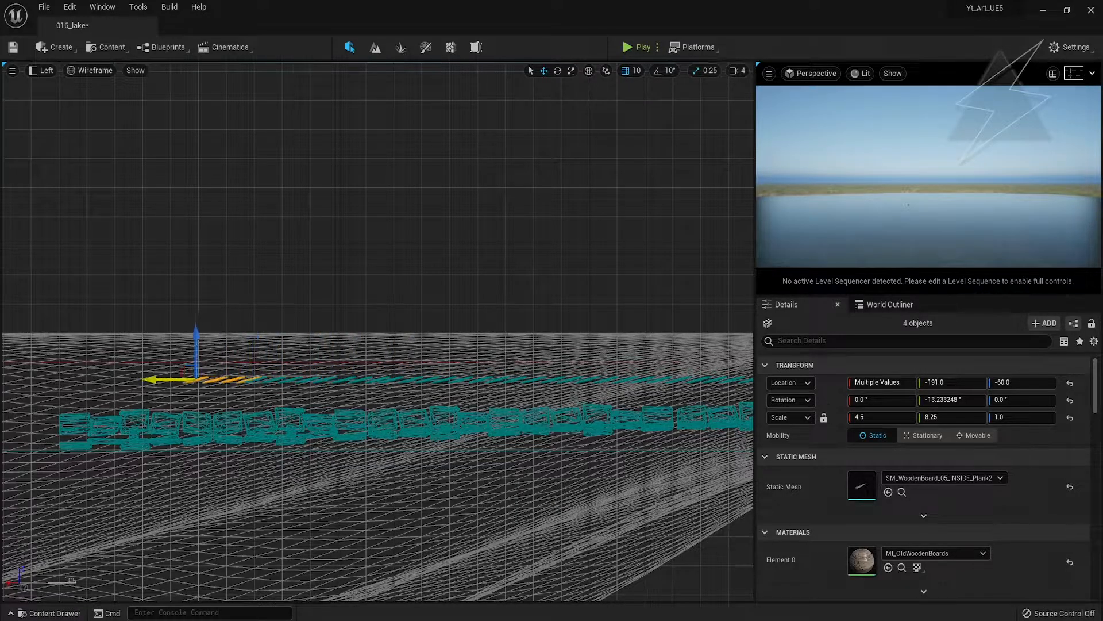
- Undo the accidental Landscape selection and return the viewport to Perspective
click(83, 389)
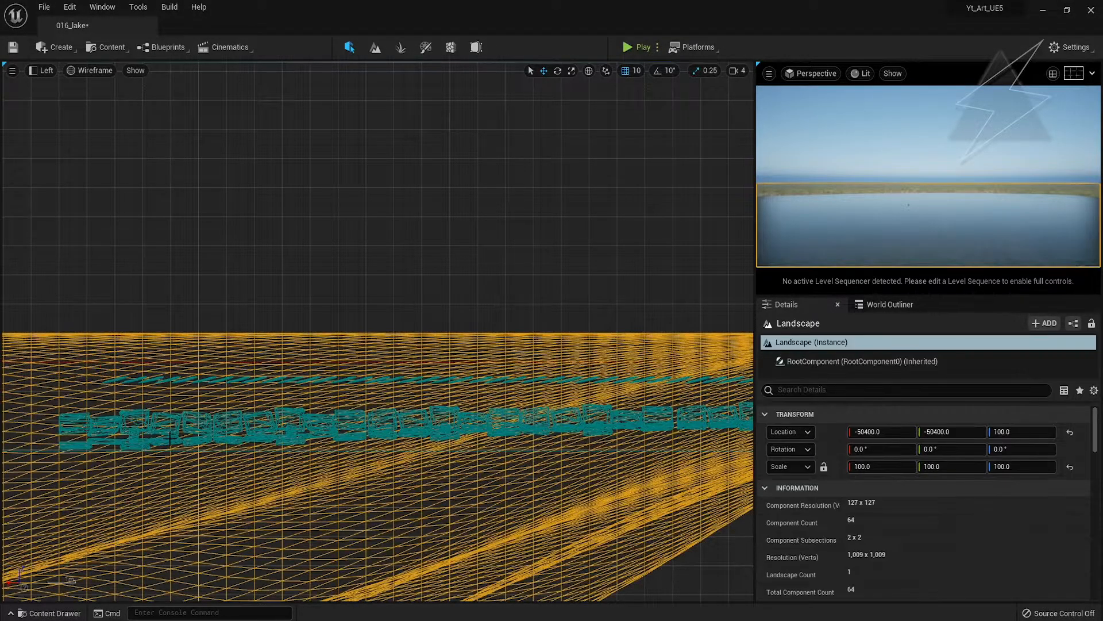
key(ctrl+z)
click(41, 70)
click(63, 90)
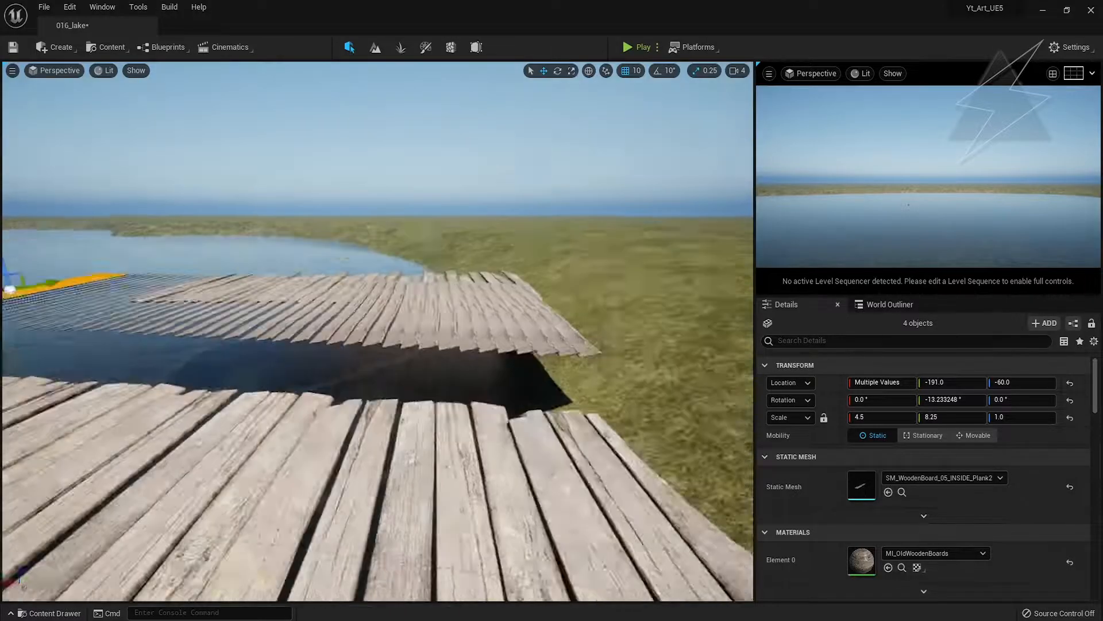
- Select all the narrow boards of the middle deck and undo the last move
right_drag(372, 476, 303, 482)
right_drag(264, 251, 408, 264)
ctrl+click(165, 492)
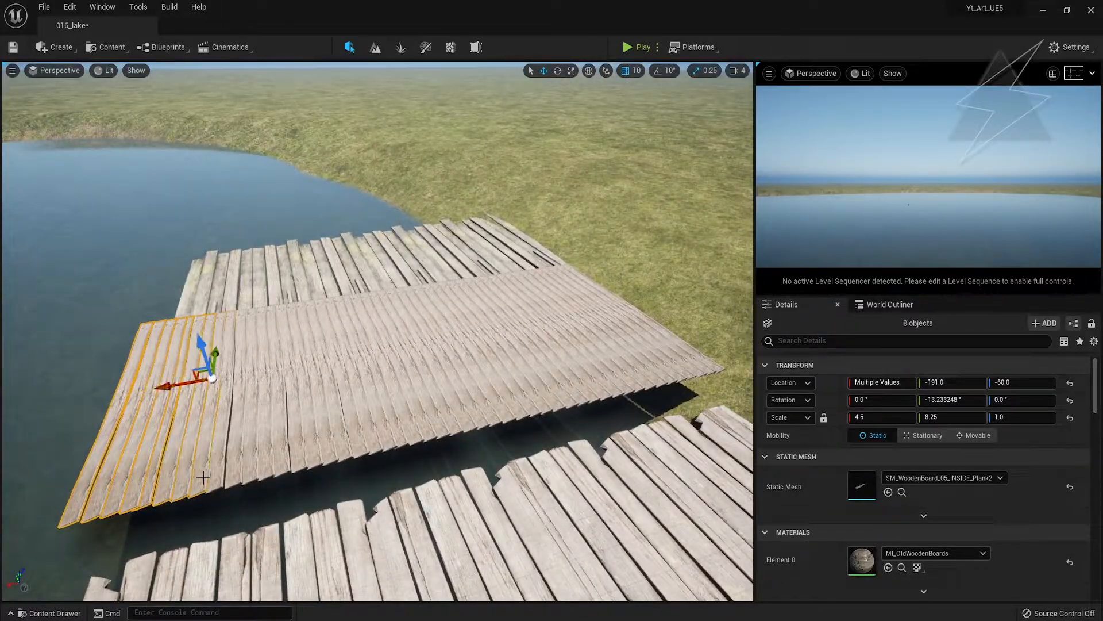
ctrl+click(281, 457)
ctrl+click(296, 454)
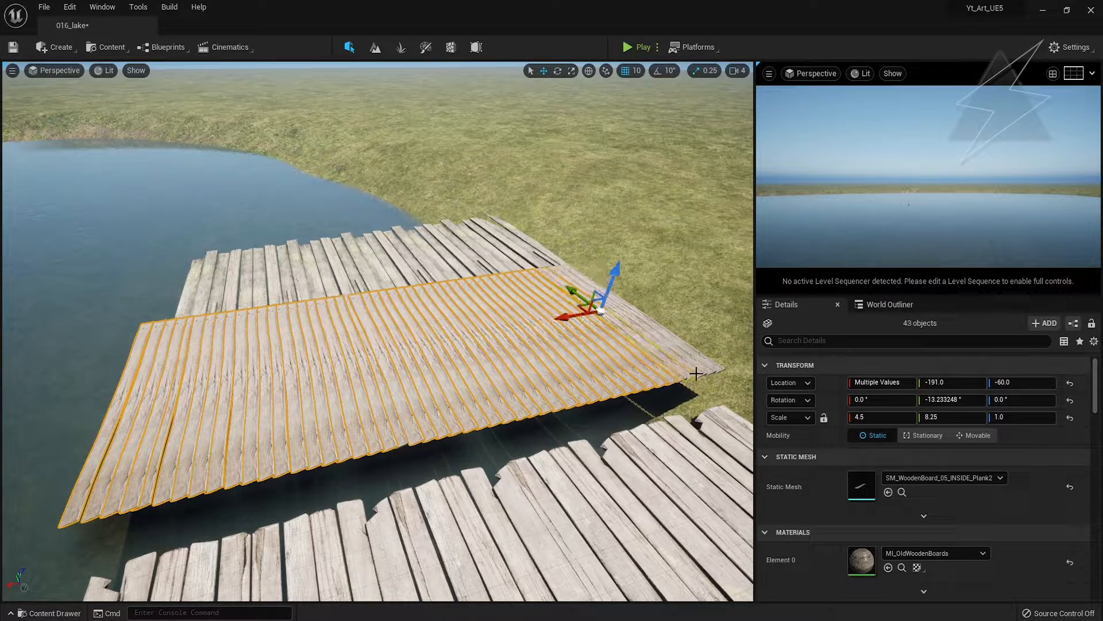
key(ctrl+z)
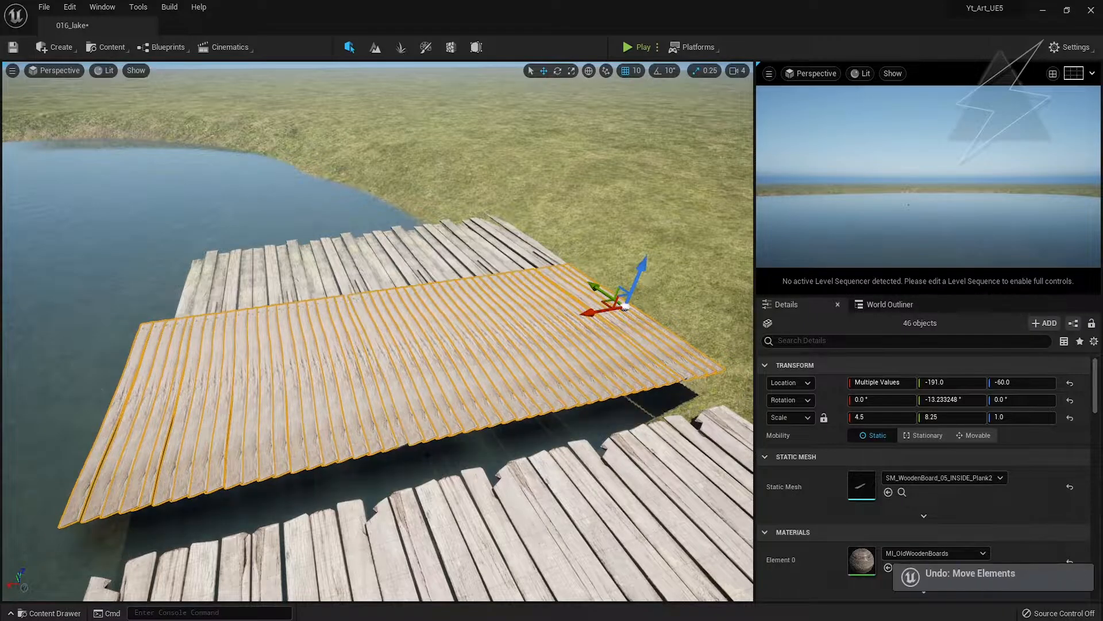
- Lower and group the selected boards, placing the grouped deck between the plank rows at Y -111 and Z -200
drag(606, 291, 591, 320)
right_click(446, 421)
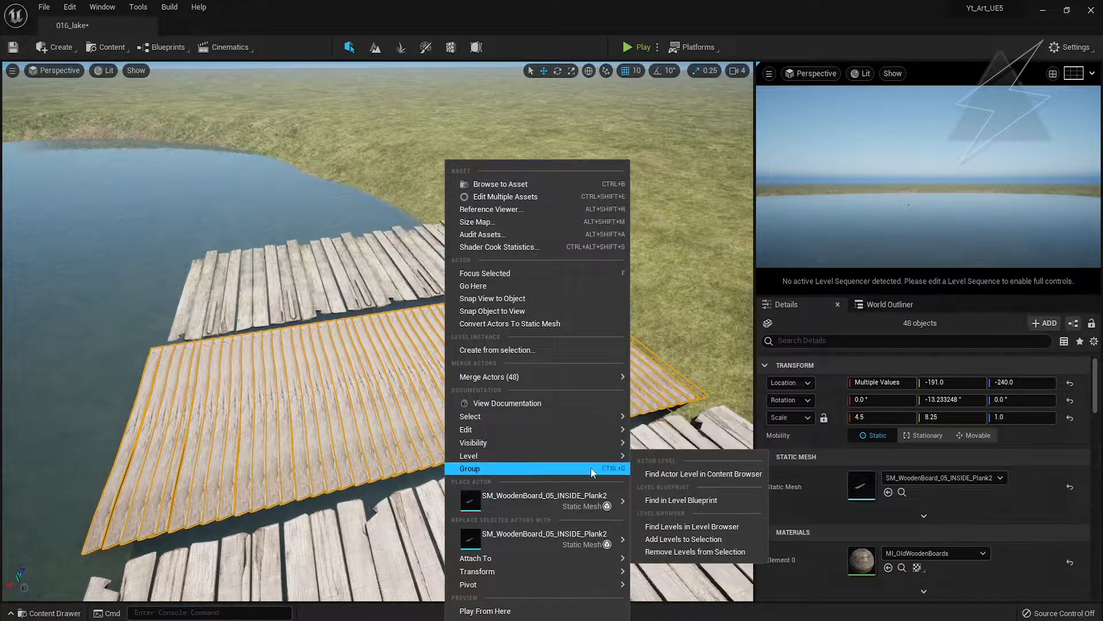
click(592, 469)
drag(407, 347, 409, 331)
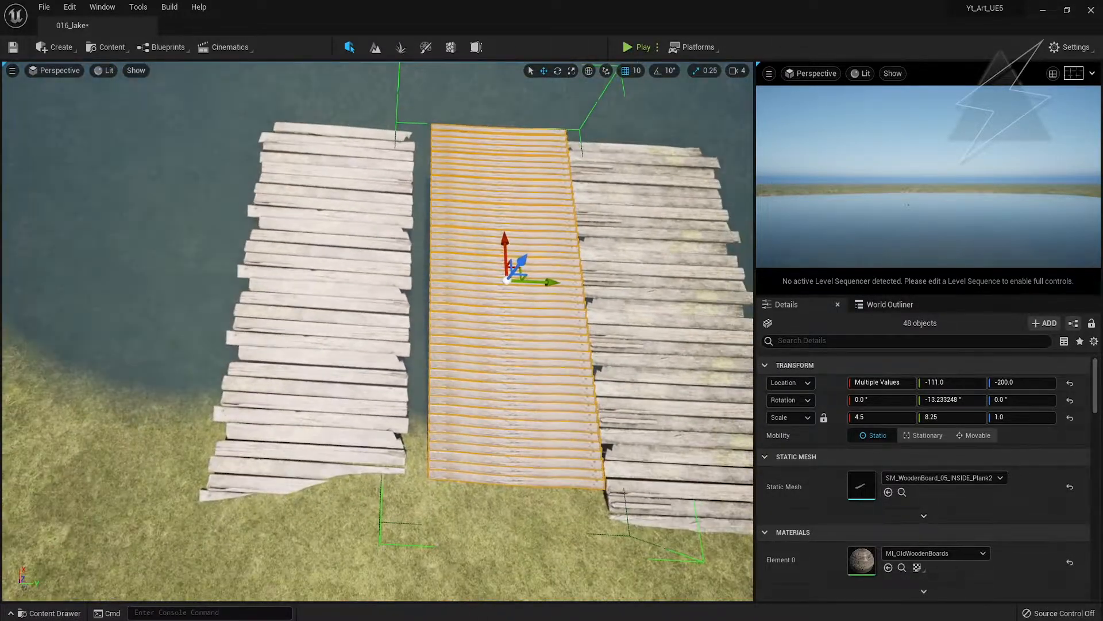
- Group the six roof sections of one outer plank row and move the row against the narrow-board deck
click(310, 356)
drag(310, 357, 306, 216)
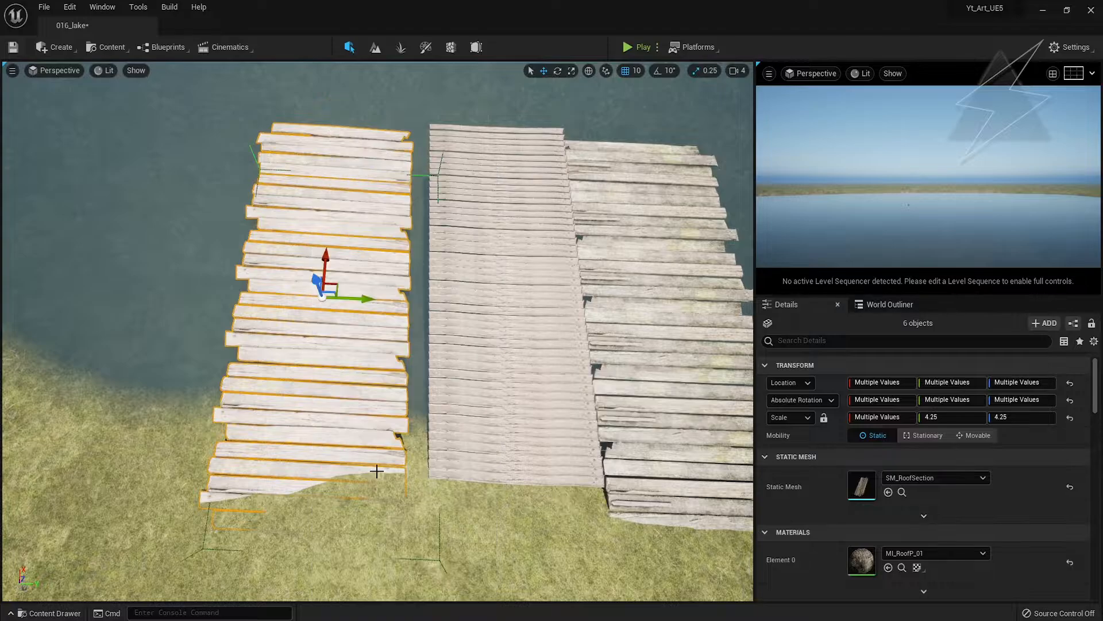
drag(360, 304, 378, 305)
middle_drag(378, 305, 475, 357)
- Select and group the six roof sections of the plank row on the other side of the narrow-board deck
click(475, 357)
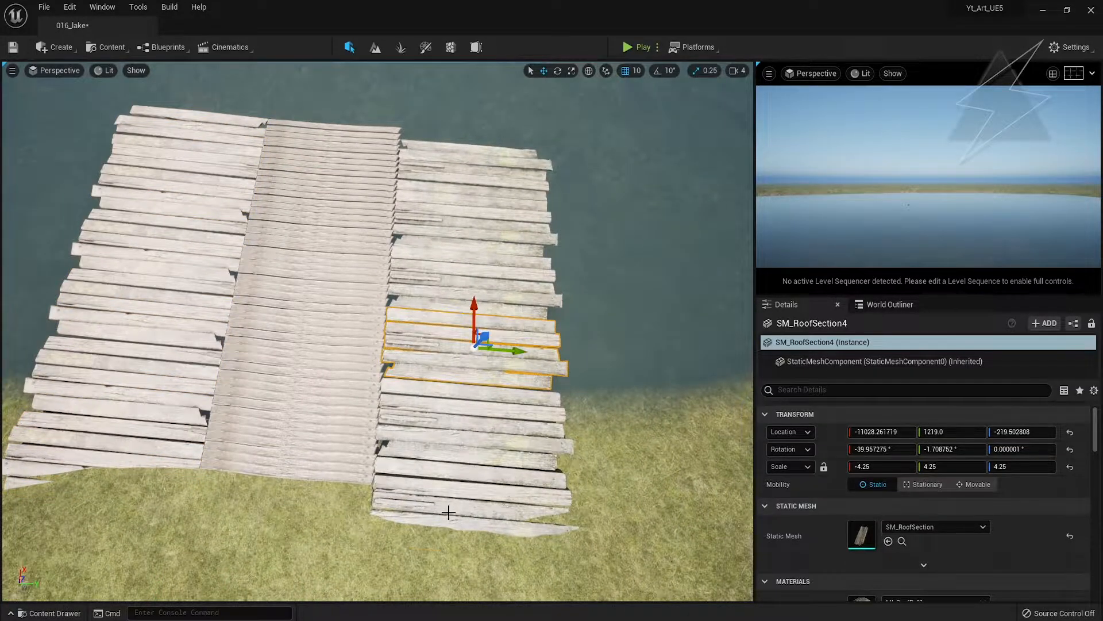
ctrl+click(448, 512)
ctrl+click(441, 316)
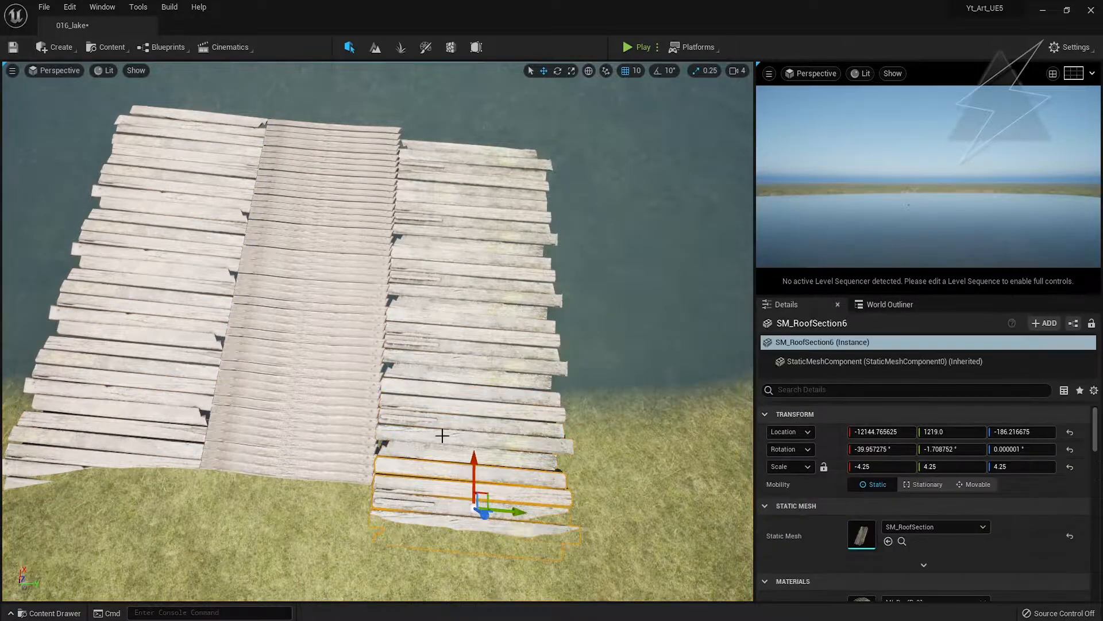
ctrl+click(436, 278)
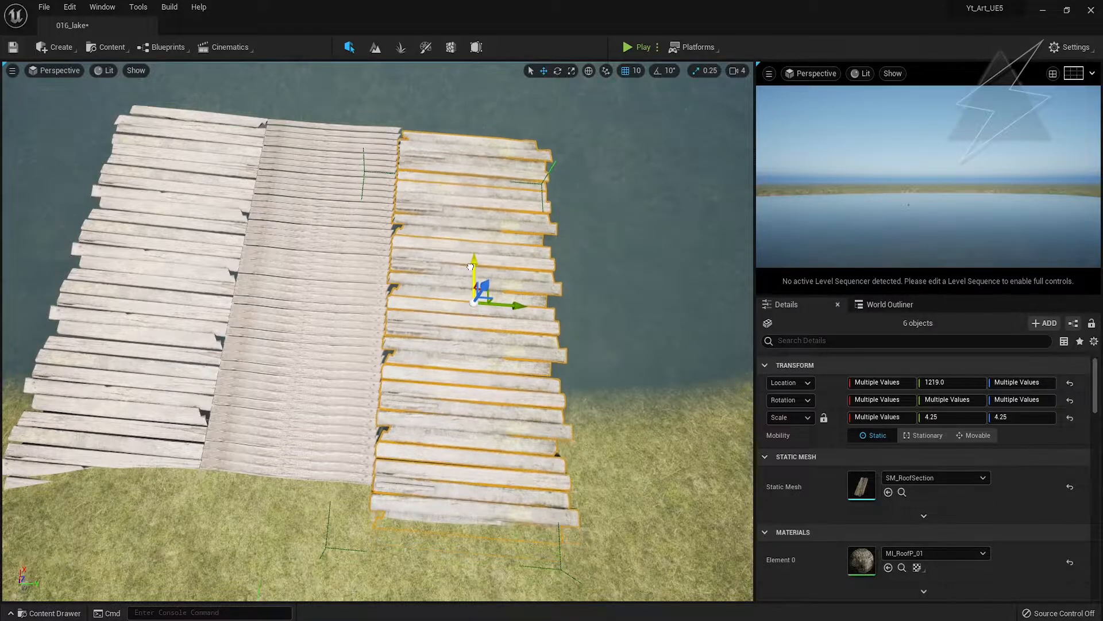
- Sculpt the ground at the pier's shore end, reducing the tool strength to 0.06 and the brush size to about 806
mouse_move(451, 247)
right_down()
mouse_move(403, 265)
mouse_move(424, 111)
right_up()
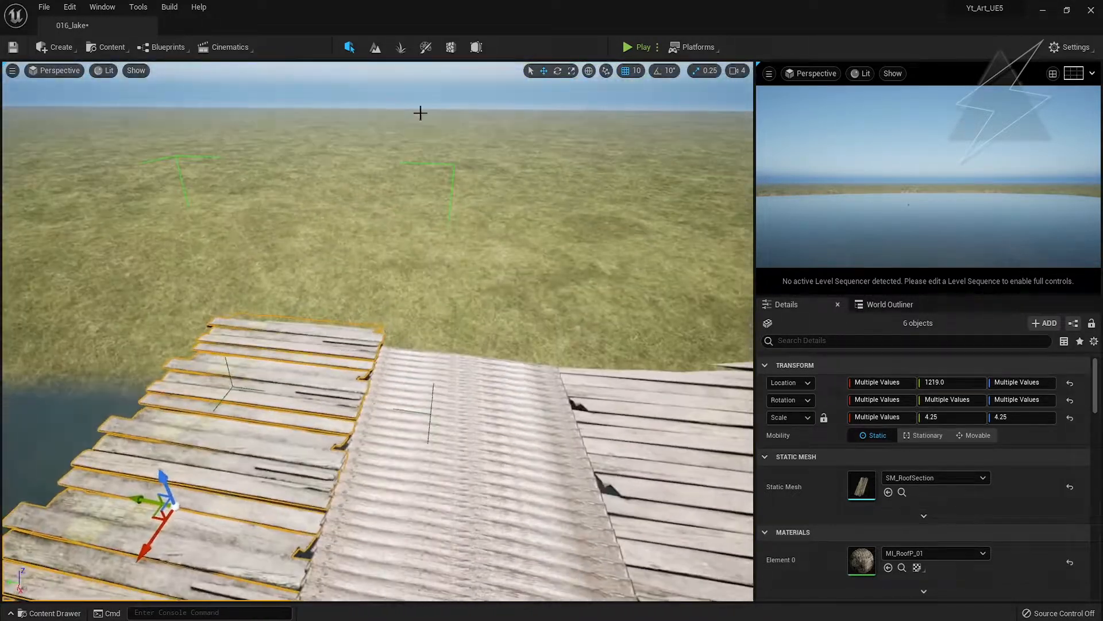
key(shift+2)
drag(92, 271, 63, 270)
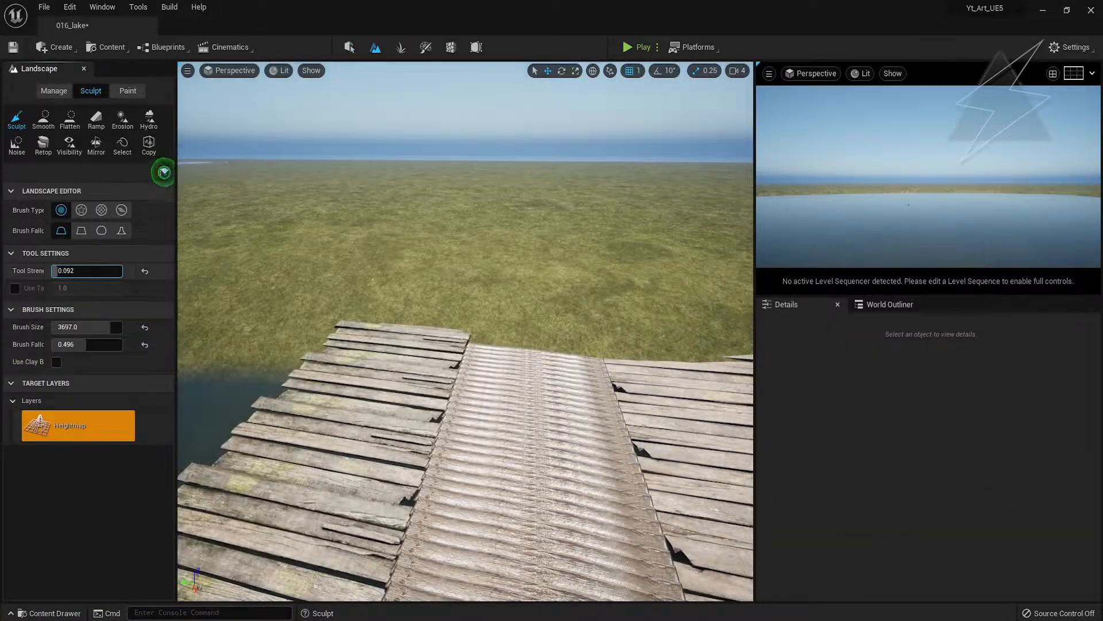
drag(111, 327, 76, 326)
mouse_move(402, 302)
mouse_down()
mouse_move(535, 315)
mouse_move(377, 310)
mouse_move(541, 302)
mouse_up()
mouse_move(540, 302)
right_down()
mouse_move(598, 301)
mouse_move(535, 290)
mouse_move(489, 322)
mouse_move(431, 322)
mouse_move(466, 322)
right_up()
drag(75, 327, 67, 327)
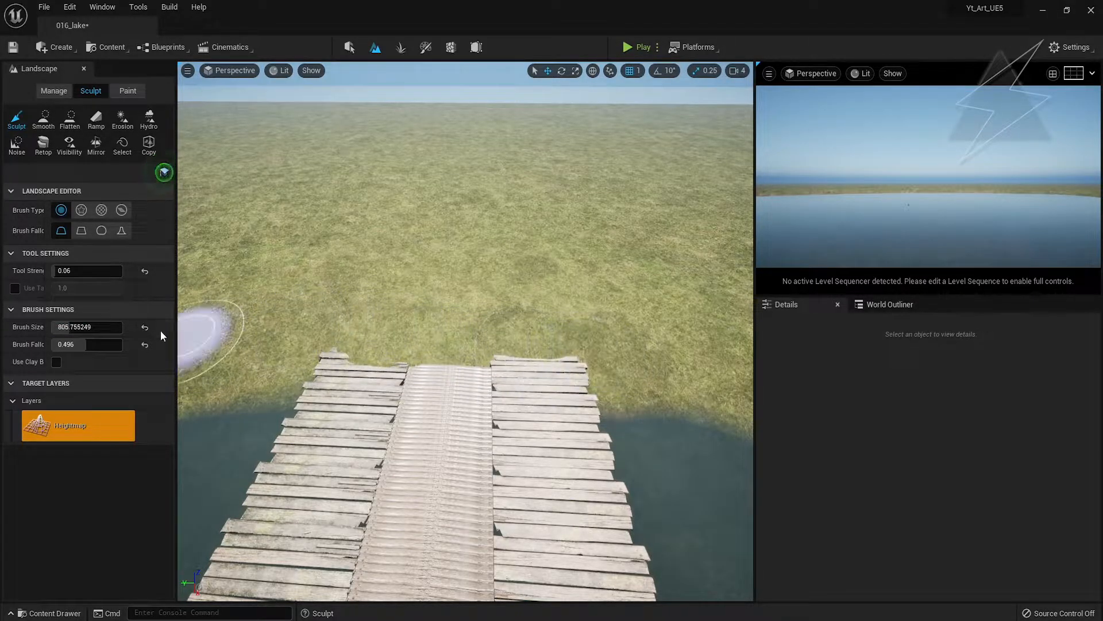
- Paint Material_C at the pier's shore end and sculpt the ground up around the ends of the planks
click(128, 91)
click(101, 505)
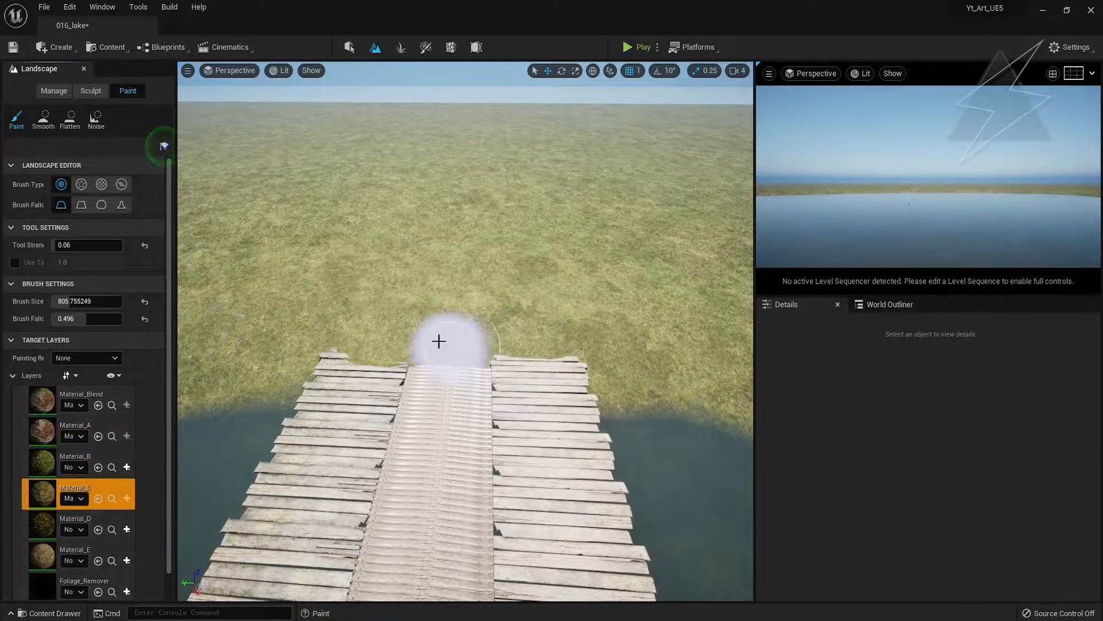
click(91, 90)
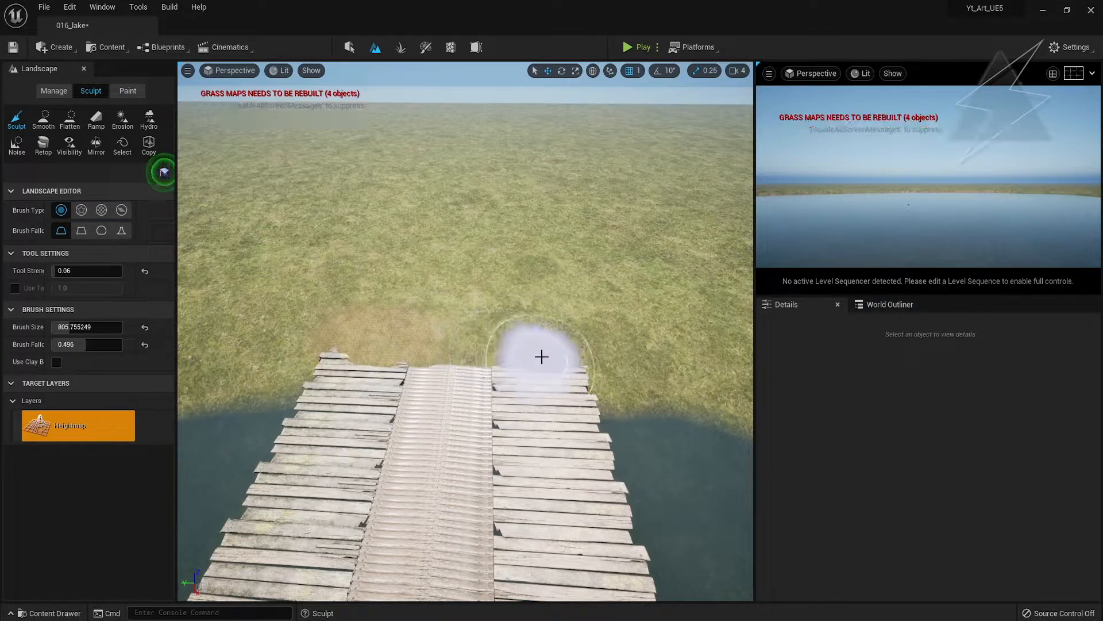
drag(541, 357, 495, 343)
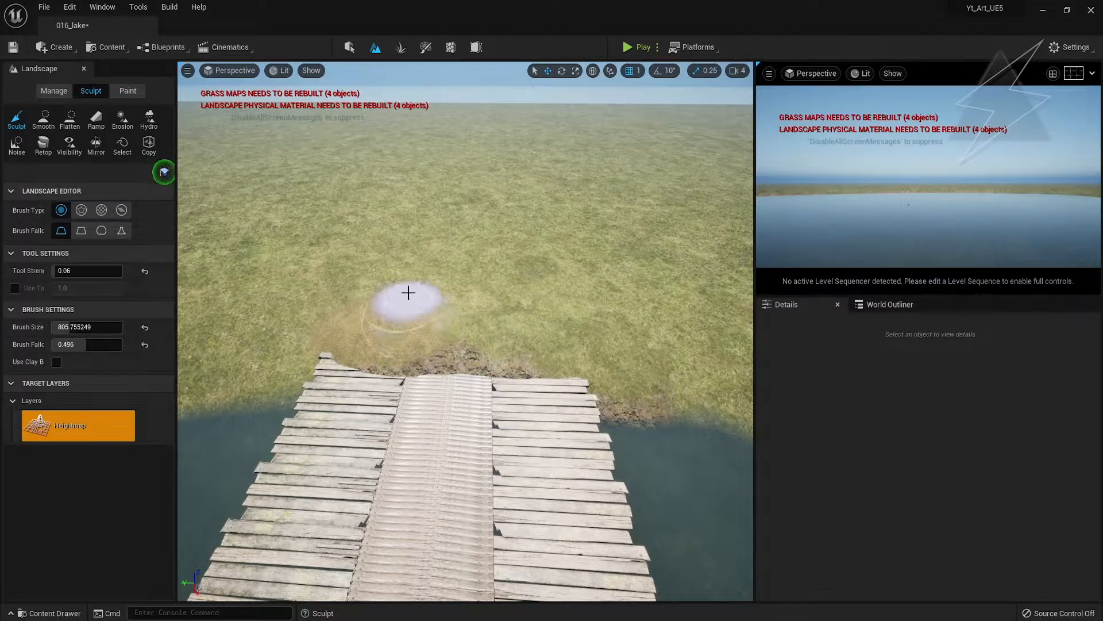
- Paint Material_A and Material_C over the raised bank where the pier meets the shore
click(127, 91)
click(81, 428)
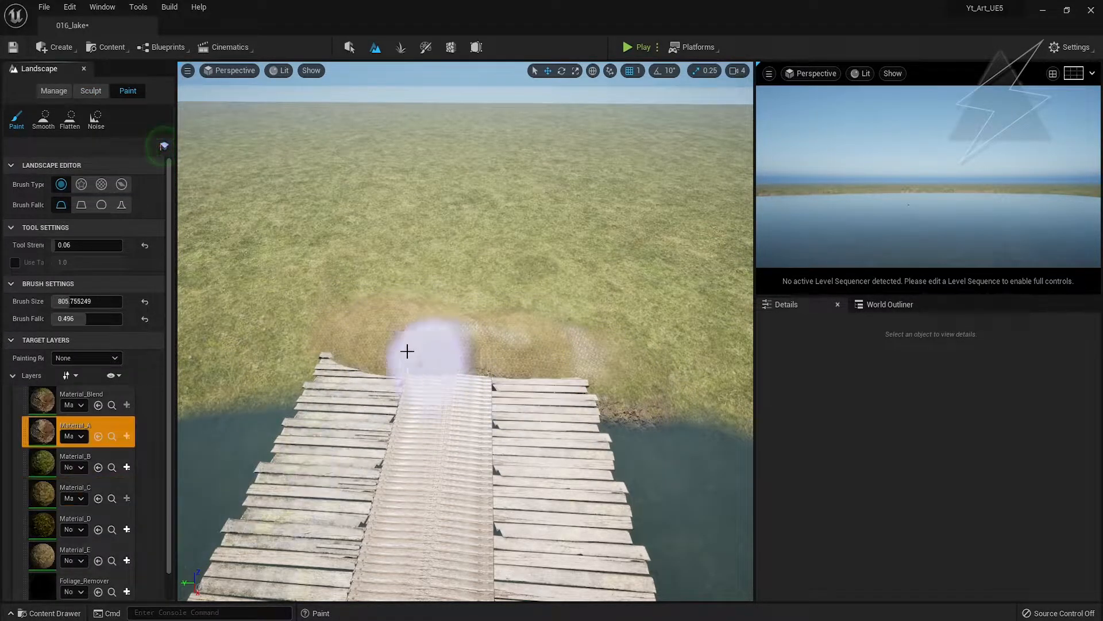
click(80, 489)
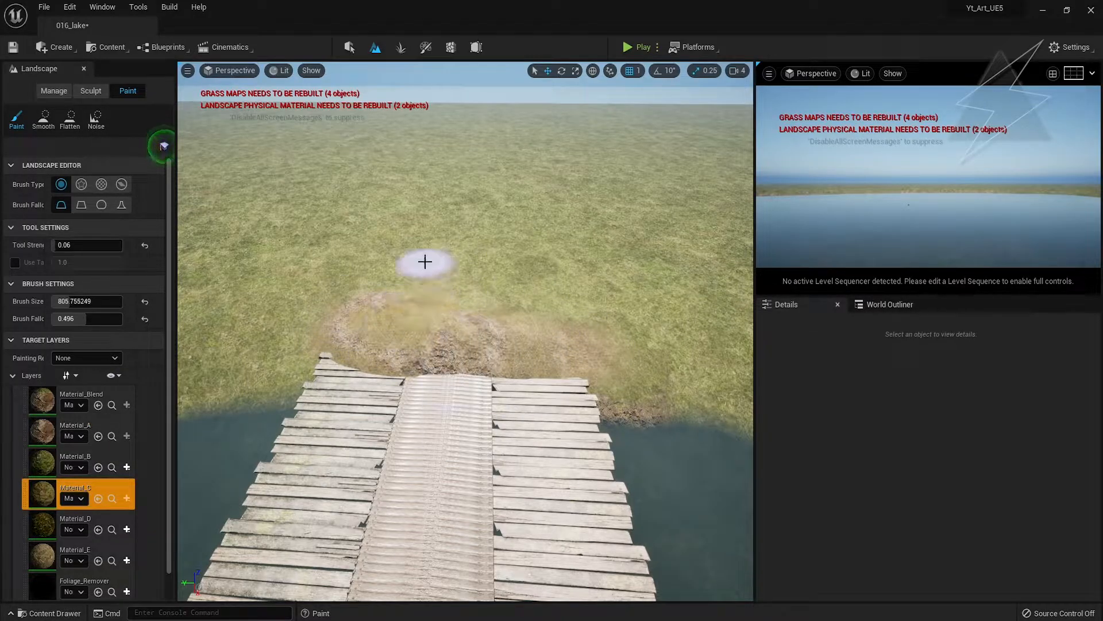
- Paint Material_C farther inland from the pier with brush size 1372 and tool strength 0.284
right_drag(425, 262, 433, 276)
key(e)
key(bracketright)
key(bracketright)
key(bracketright)
key(bracketright)
key(bracketright)
key(bracketright)
key(bracketright)
key(bracketright)
key(bracketright)
key(bracketright)
key(bracketright)
drag(63, 245, 79, 245)
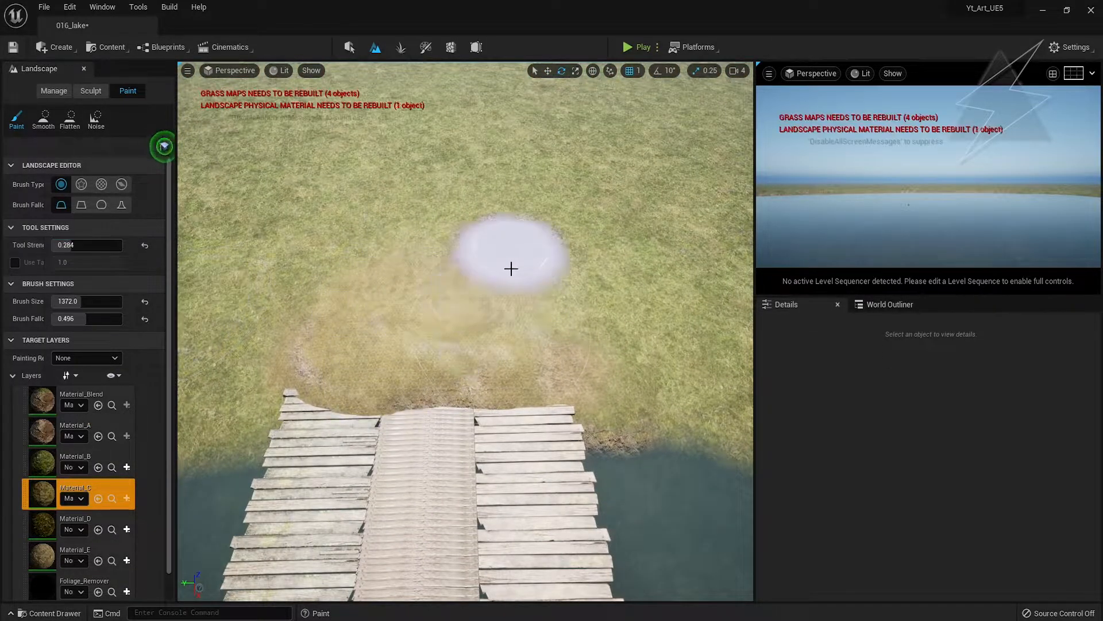
mouse_move(511, 268)
mouse_down()
mouse_move(510, 293)
mouse_move(431, 191)
mouse_move(466, 338)
mouse_up()
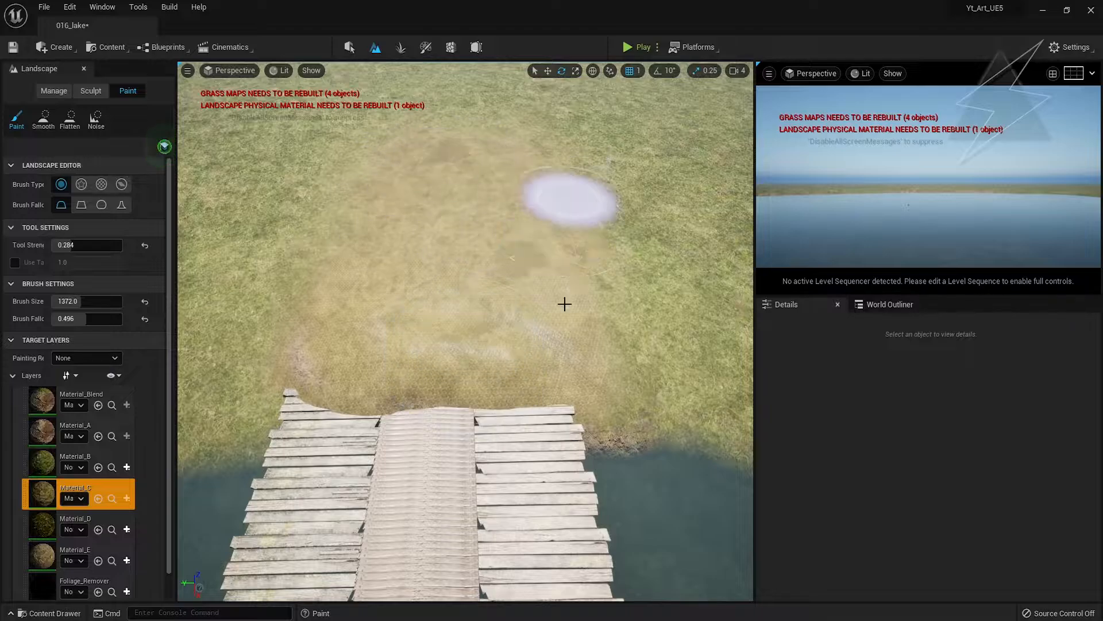
- Return to Selection mode, select the grouped narrow-board deck and hide it in the level
key(shift+1)
right_drag(485, 419, 485, 356)
key(s)
key(w)
key(q)
click(393, 389)
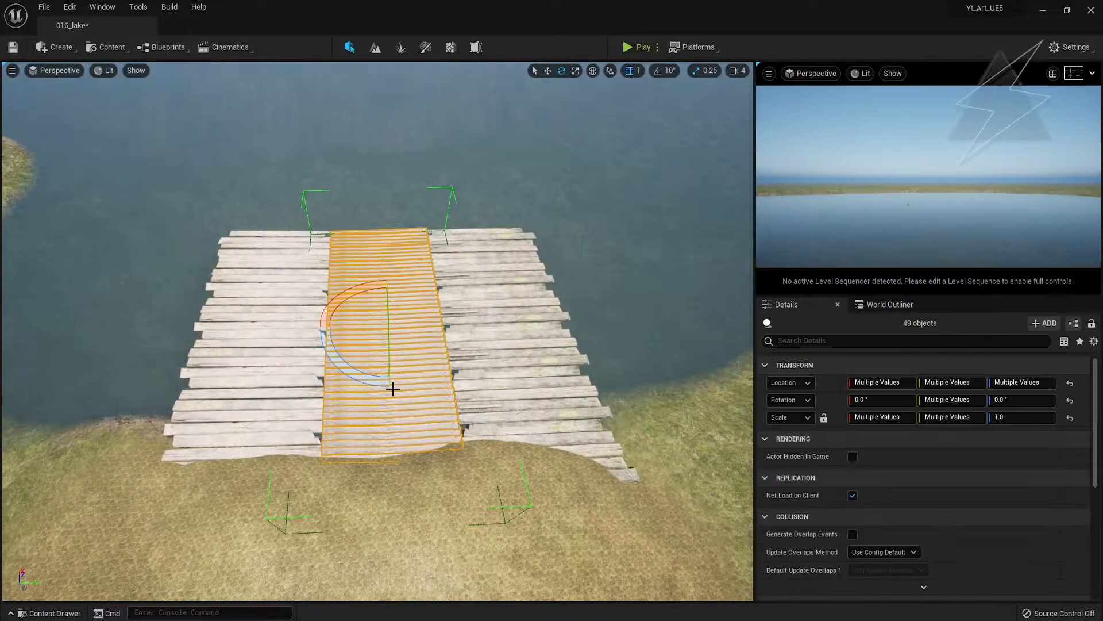
click(897, 307)
click(763, 379)
- Duplicate one outer row of roof sections into the gap between the two plank rows
click(512, 360)
key(w)
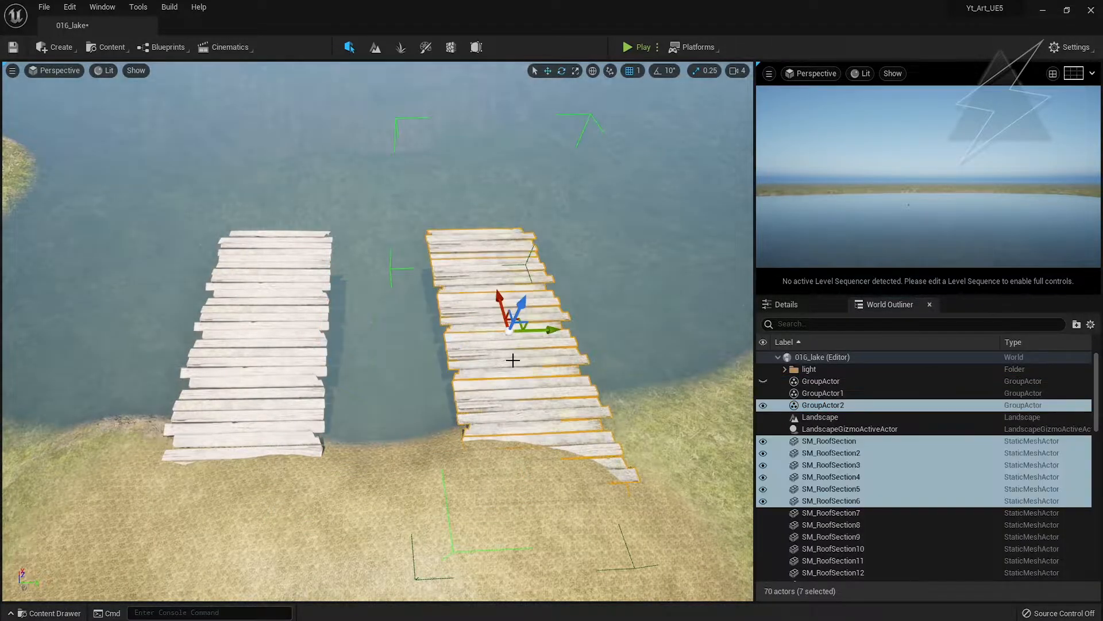
alt+drag(551, 333, 438, 333)
- Examine the three-row pier, the water and the painted shore in a full-screen viewport
click(567, 224)
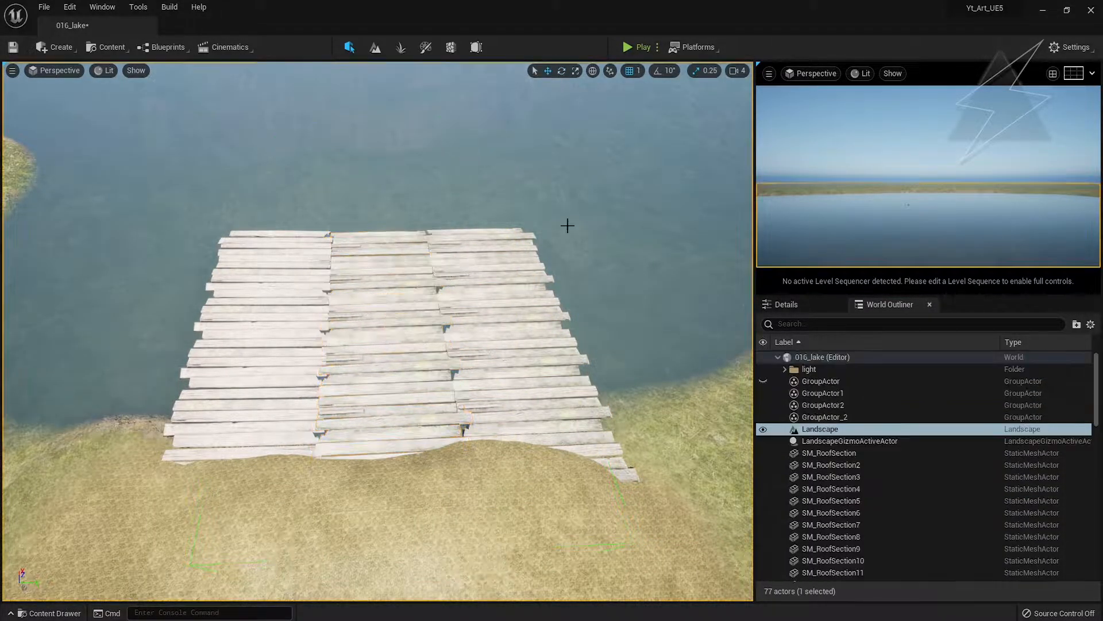
key(f)
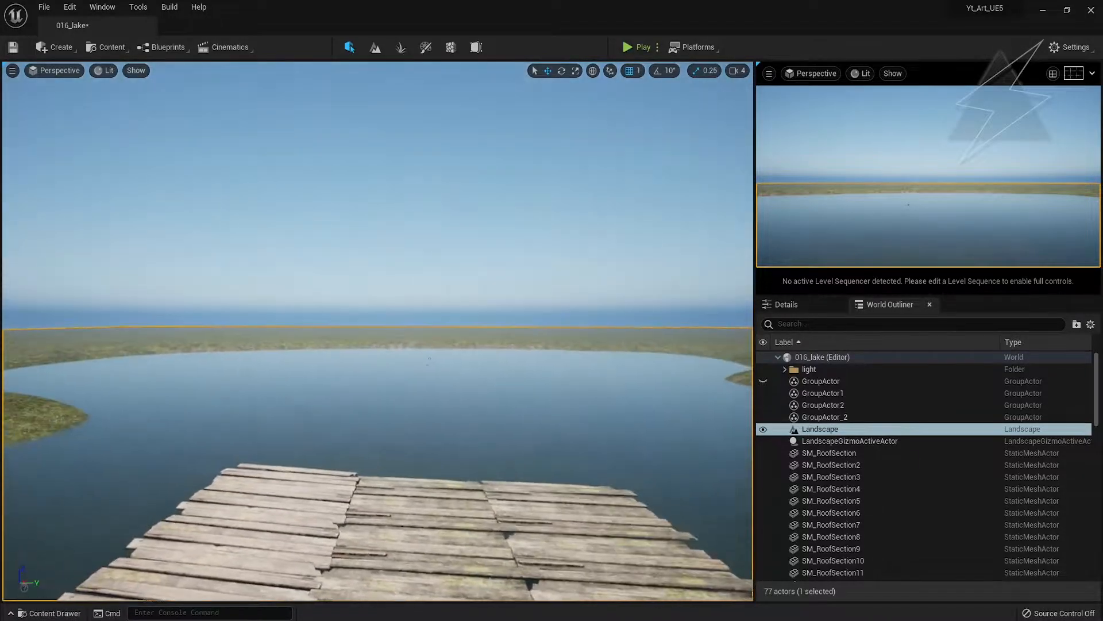
key(F11)
right_drag(552, 310, 587, 275)
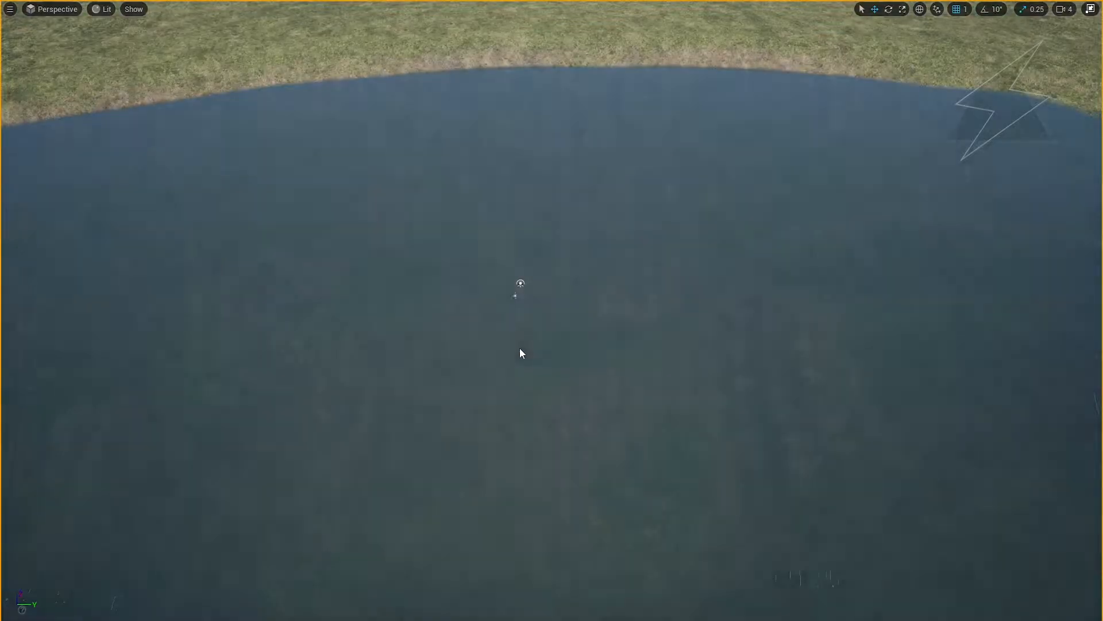
right_drag(519, 352, 578, 224)
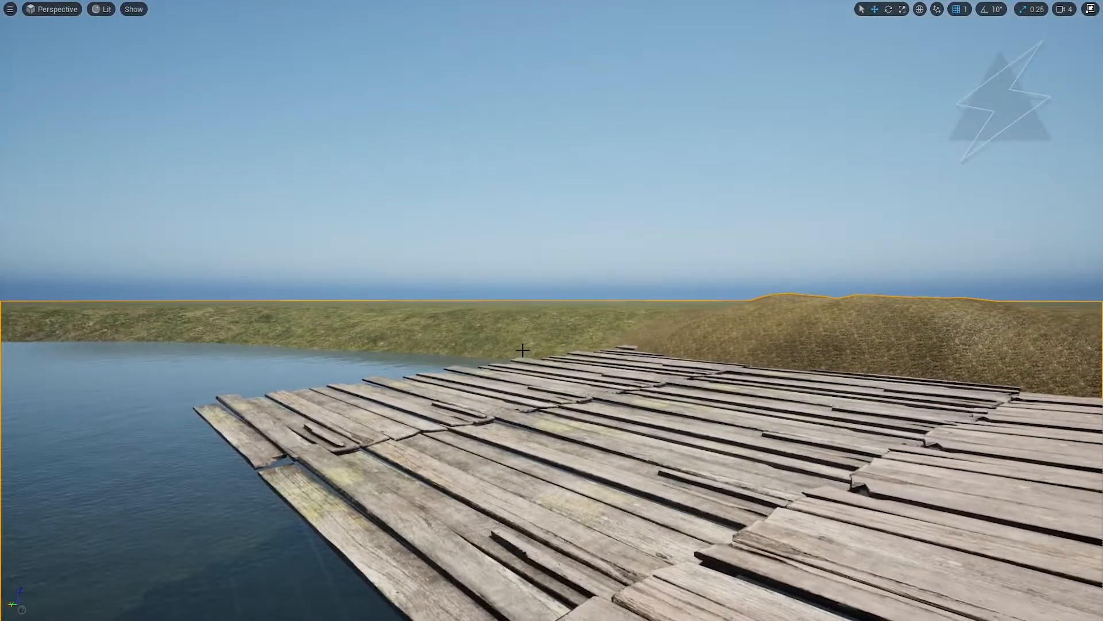
right_drag(522, 349, 547, 463)
key(F11)
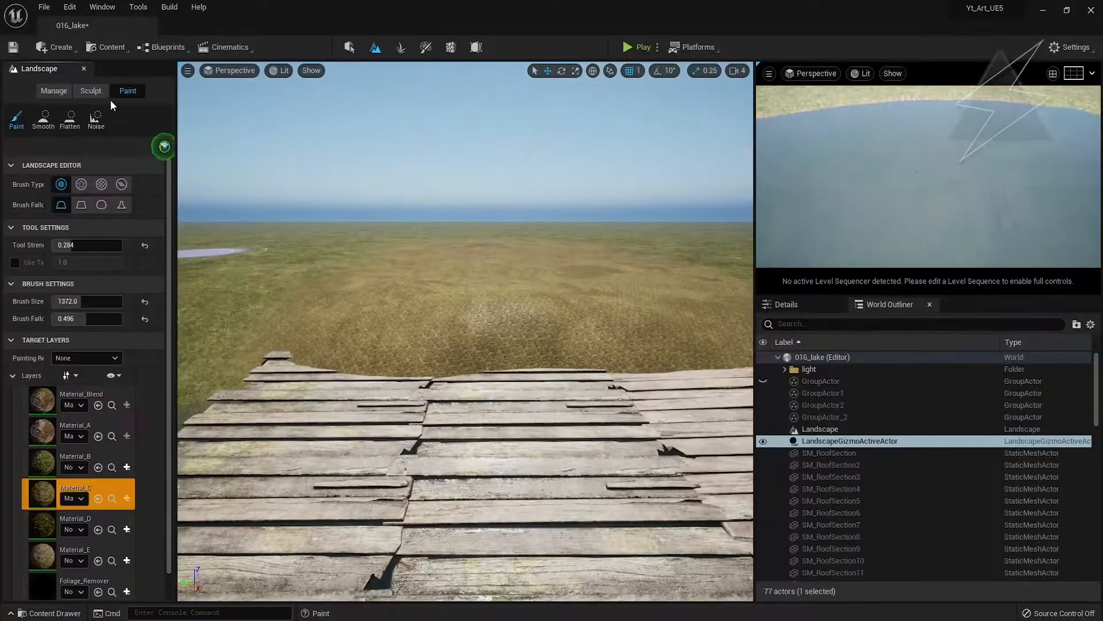
- Undo the trial sculpt stroke beyond the pier's shore end and lower the Sculpt tool strength
click(91, 91)
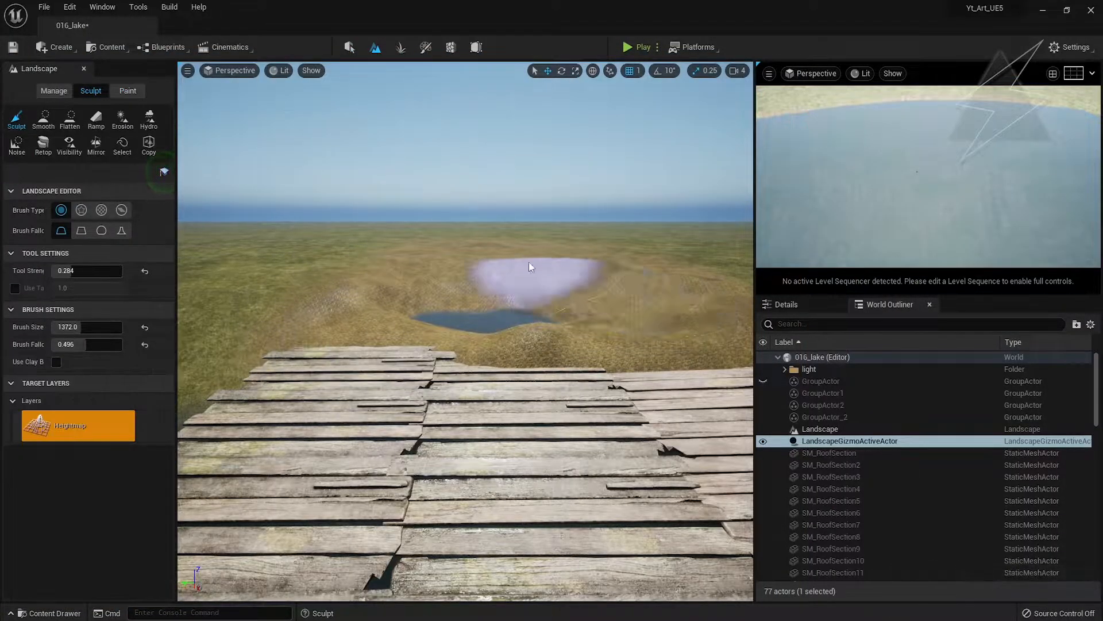
key(ctrl+z)
drag(73, 271, 58, 270)
mouse_move(488, 302)
right_down()
mouse_move(566, 348)
mouse_move(421, 317)
right_up()
- Roughen and soften the ground beyond the pier with the Noise and Smooth tools at strength 0.24
drag(59, 271, 81, 270)
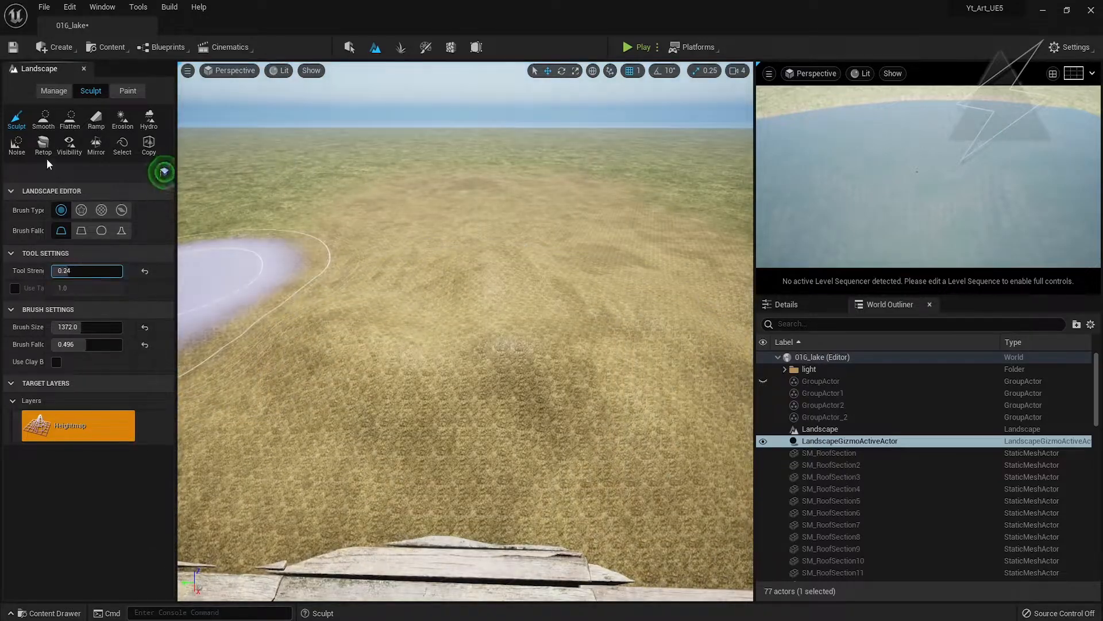
click(16, 146)
mouse_move(511, 344)
mouse_down()
mouse_move(258, 271)
mouse_move(506, 339)
mouse_move(500, 300)
mouse_move(523, 287)
mouse_up()
click(43, 120)
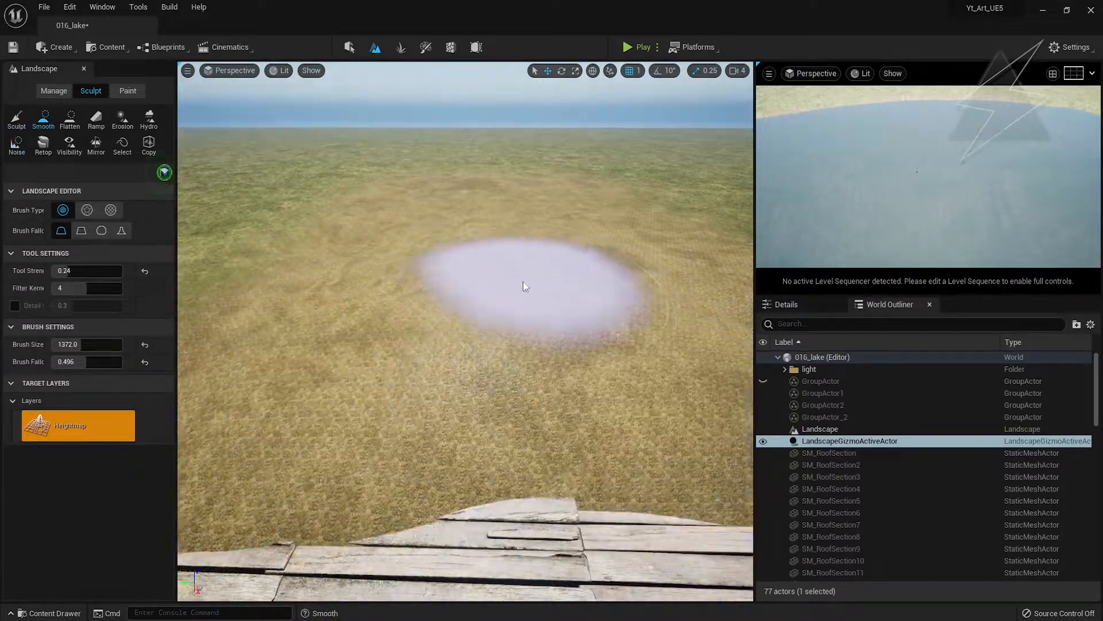
right_drag(523, 286, 500, 258)
- Return to Selection mode and add the SM_WornWoodenBeamA_00 mesh near the pier
click(349, 48)
right_drag(368, 287, 402, 322)
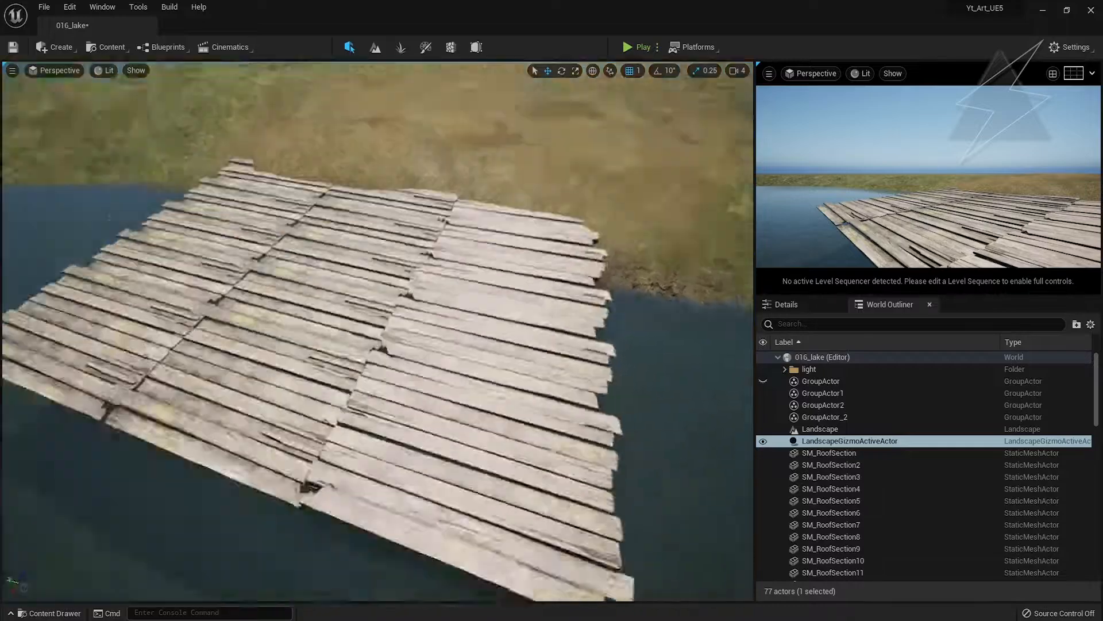
scroll(429, 423, down, 5)
drag(605, 531, 603, 529)
right_drag(604, 528, 551, 481)
right_drag(585, 356, 503, 479)
drag(567, 385, 276, 437)
- Move the worn wooden beam so it stands upright in the water at the pier's outer corner
key(w)
right_drag(414, 337, 620, 270)
alt+drag(354, 380, 575, 276)
right_drag(369, 347, 380, 340)
drag(319, 509, 299, 509)
right_drag(298, 509, 34, 488)
right_drag(376, 331, 518, 322)
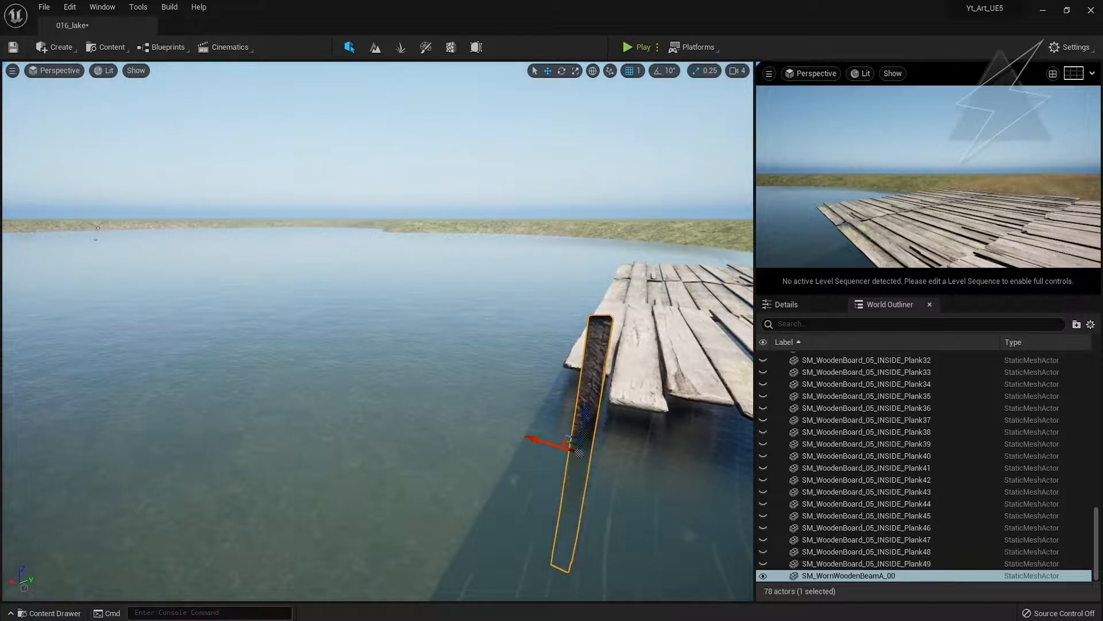
- Rescale the beam and lower it so its top rises only slightly above the deck
right_drag(522, 379, 690, 465)
key(r)
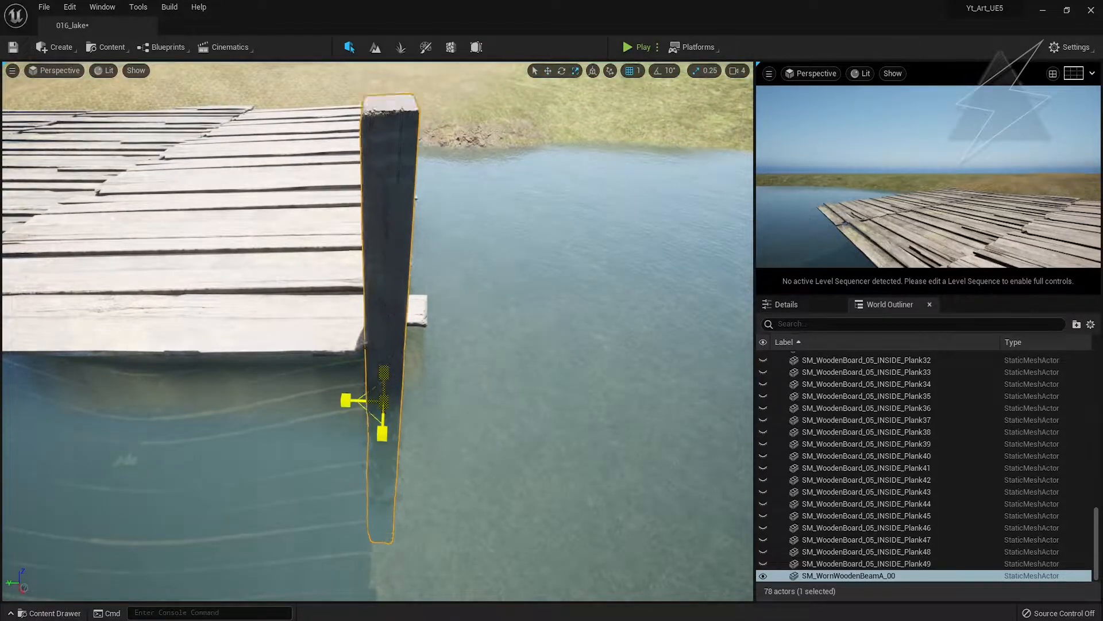
drag(362, 413, 319, 437)
key(w)
right_drag(376, 330, 376, 258)
drag(364, 443, 351, 555)
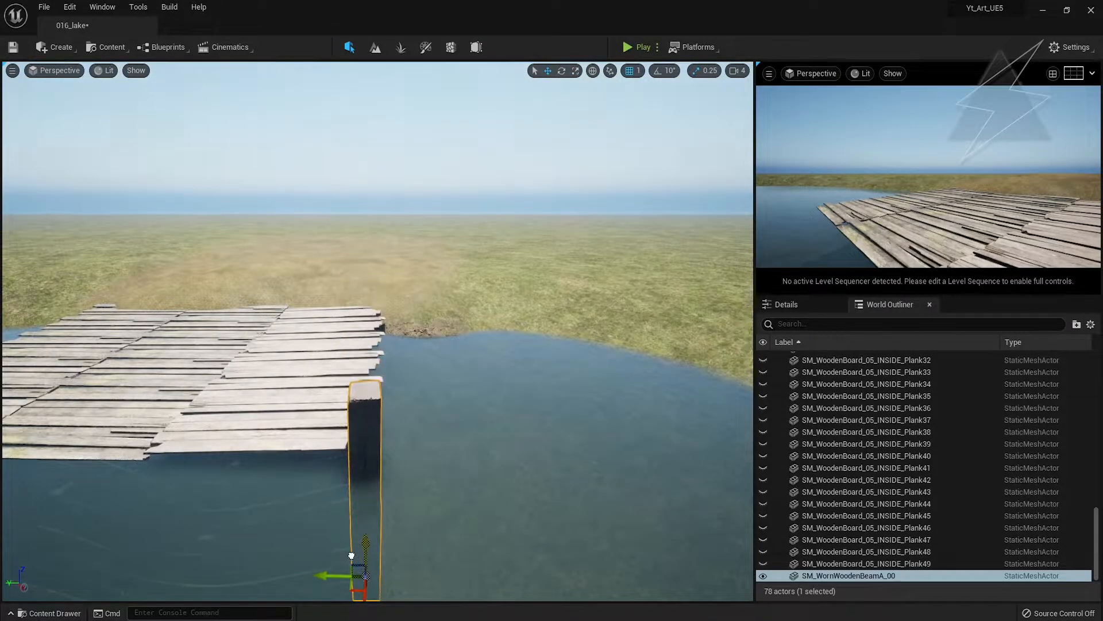
- Fine-tune the beam's scale, position and rotation so it forms a post against the deck's outer corner
right_drag(351, 555, 305, 589)
key(r)
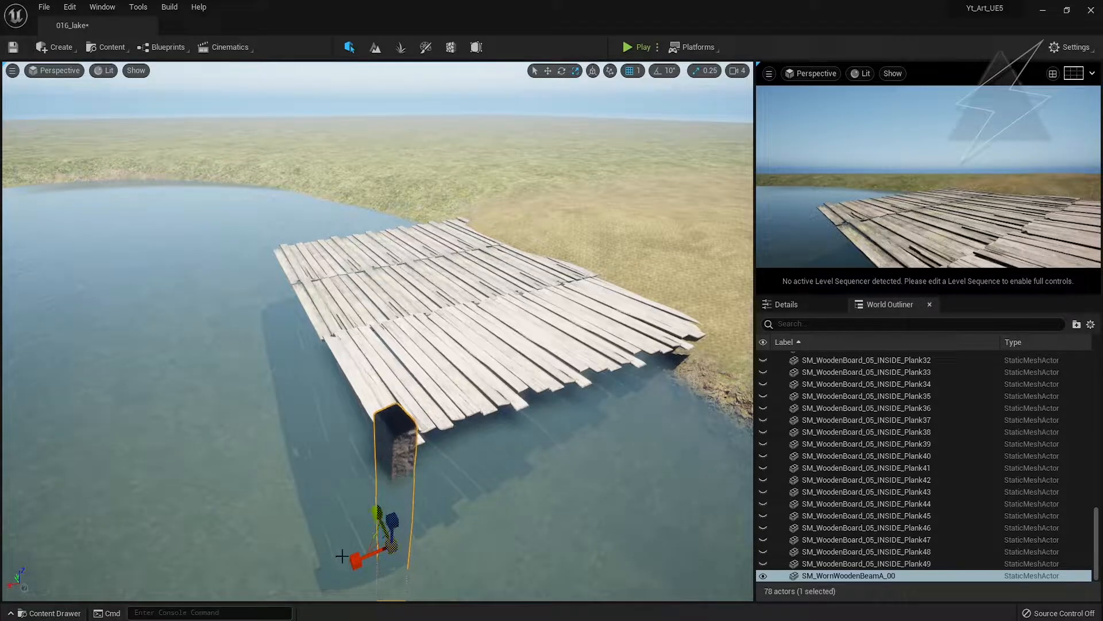
drag(325, 574, 327, 574)
right_drag(328, 575, 425, 537)
key(w)
drag(365, 563, 373, 562)
right_drag(357, 558, 305, 575)
key(e)
drag(344, 432, 324, 438)
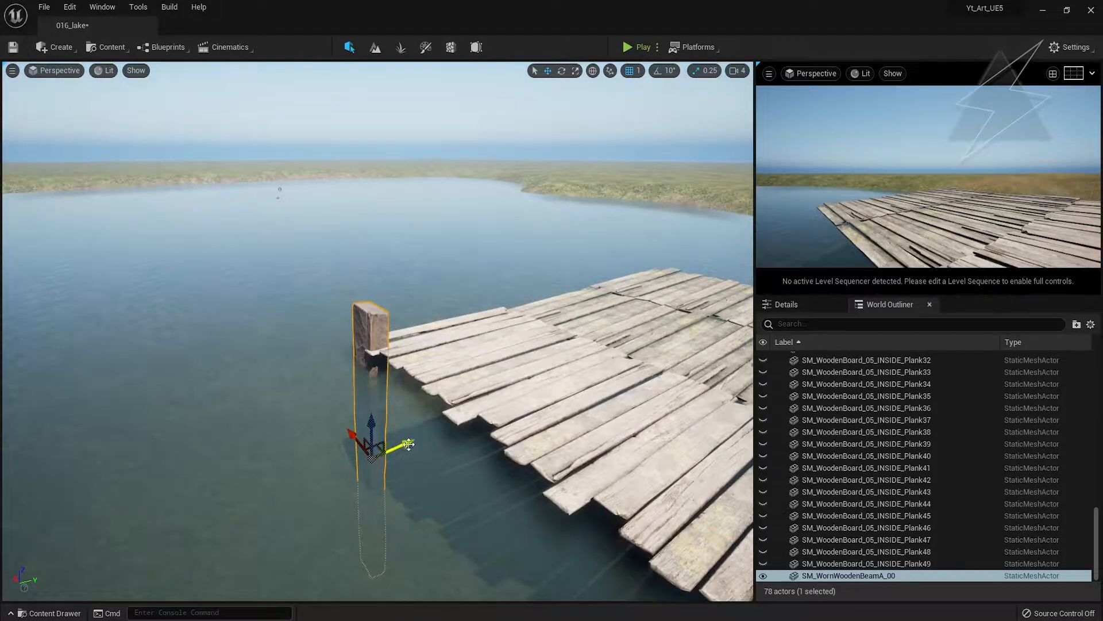
- Duplicate the beam post twice along the pier's side toward the shore and adjust the third post's spacing
right_drag(408, 444, 388, 531)
key(e)
key(w)
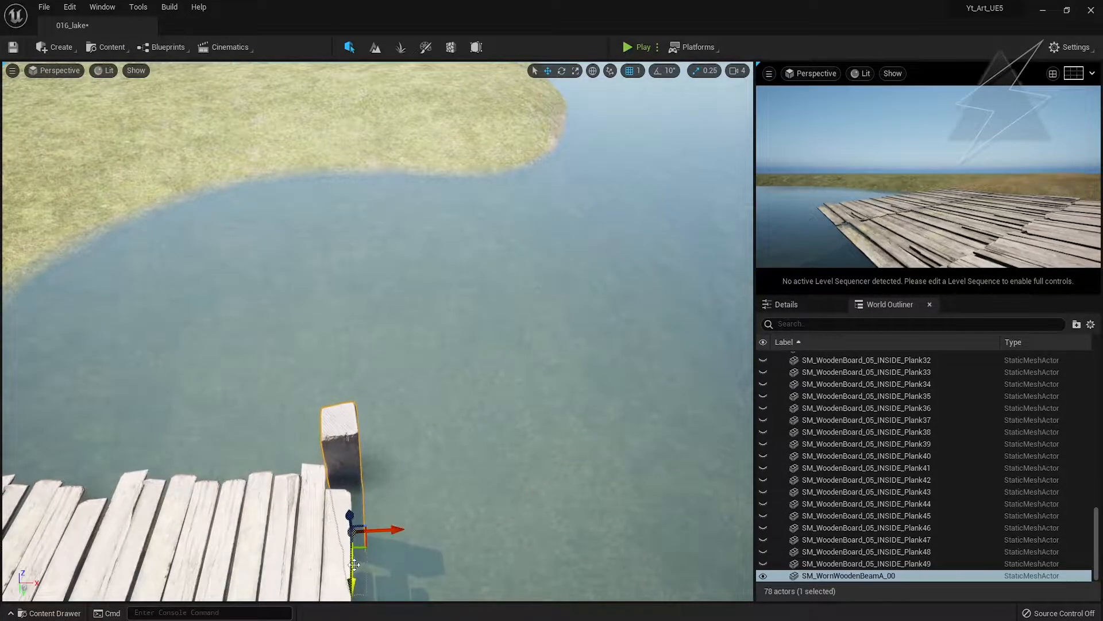
alt+drag(405, 539, 216, 540)
right_drag(216, 539, 325, 482)
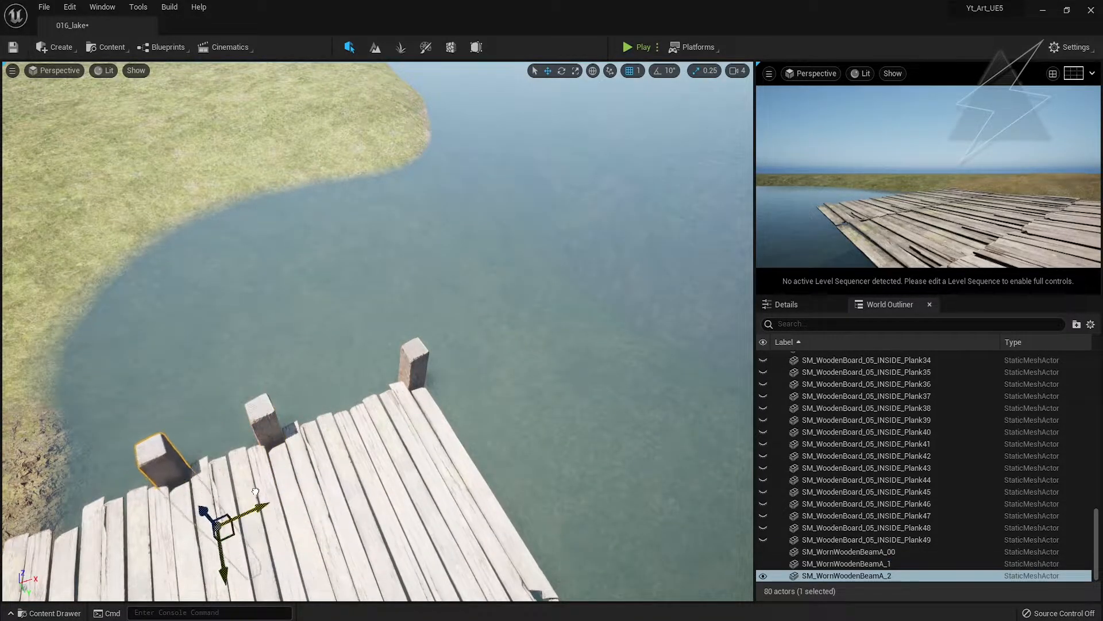
right_drag(255, 491, 458, 552)
drag(464, 550, 387, 562)
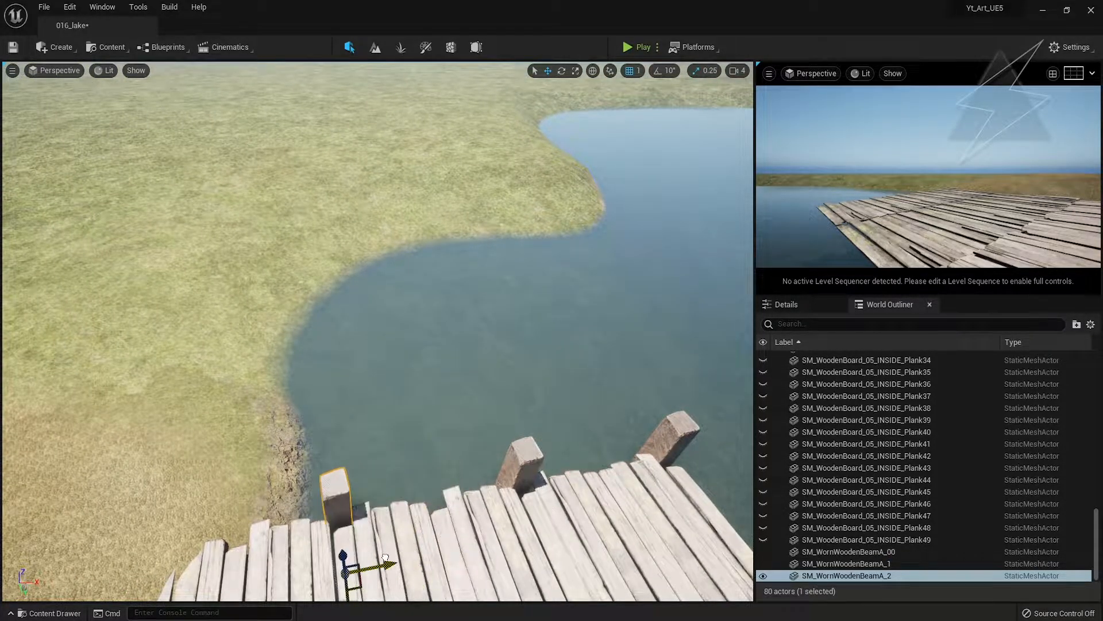
- Duplicate the three beam posts across the deck and place the copies along the pier's opposite side
right_drag(387, 562, 232, 423)
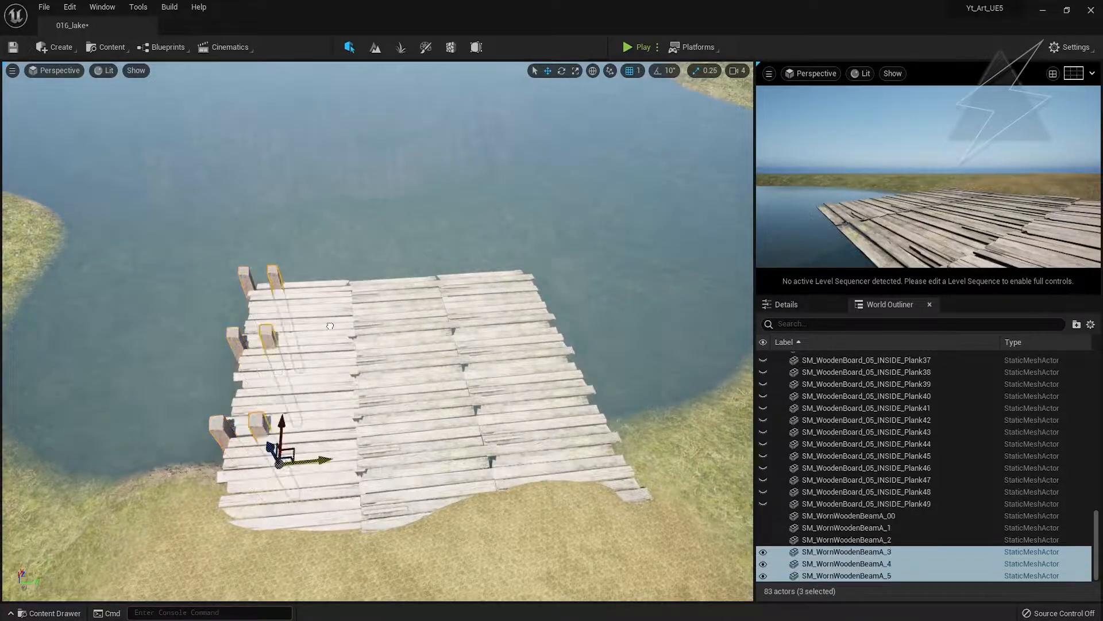
right_drag(330, 326, 454, 424)
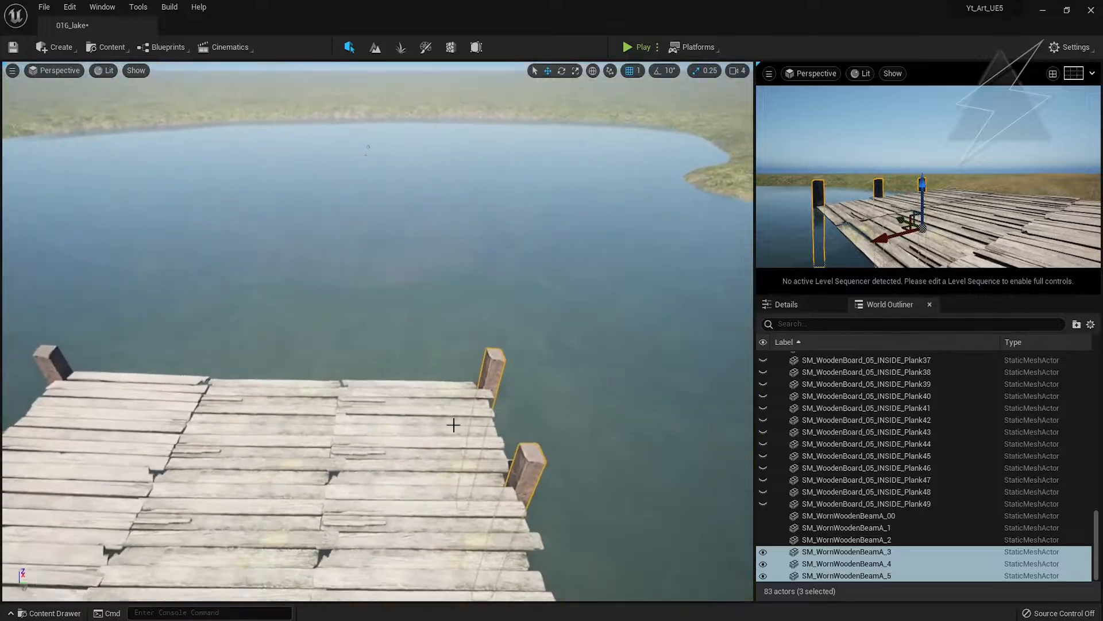
- Duplicate the corner post twice along the pier's outer end and adjust the sunlight direction
click(491, 373)
alt+drag(537, 439, 389, 439)
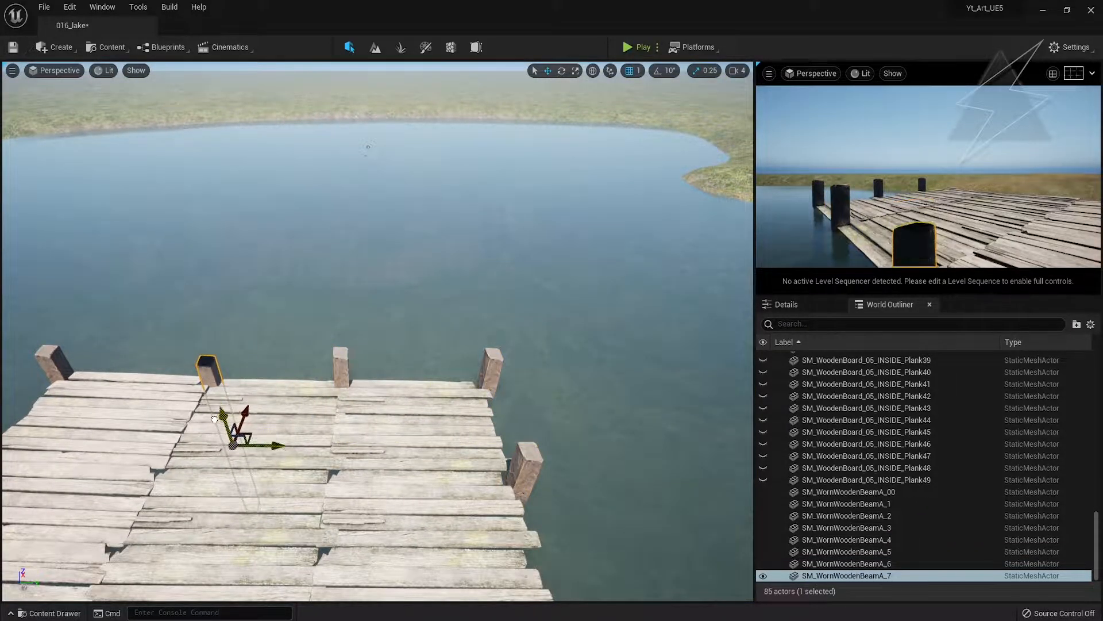
key(ctrl+l)
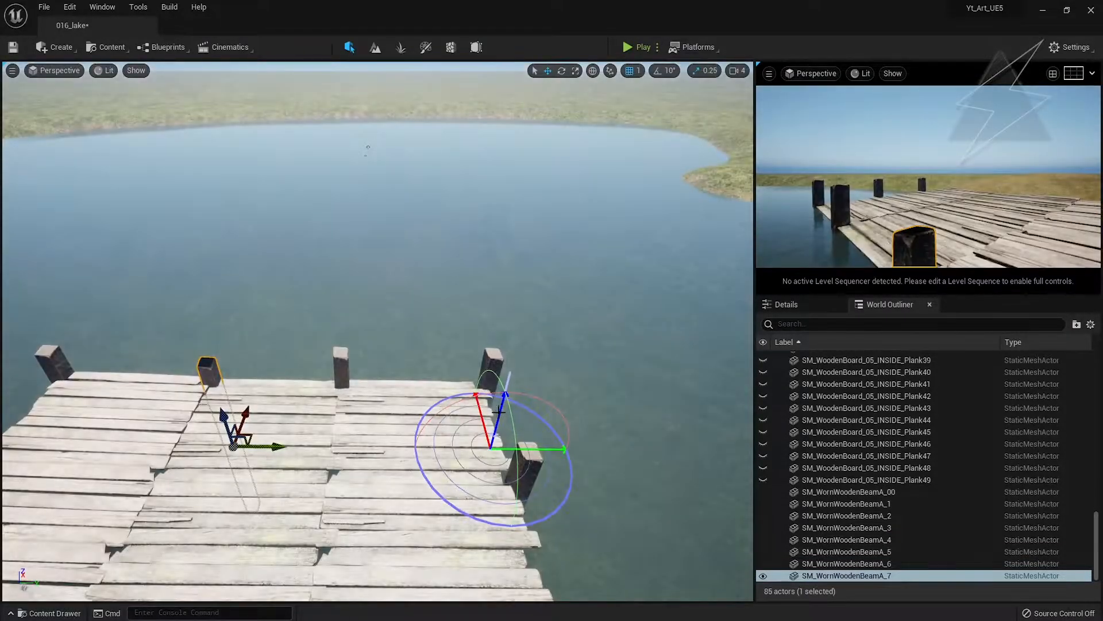
right_drag(476, 483, 475, 402)
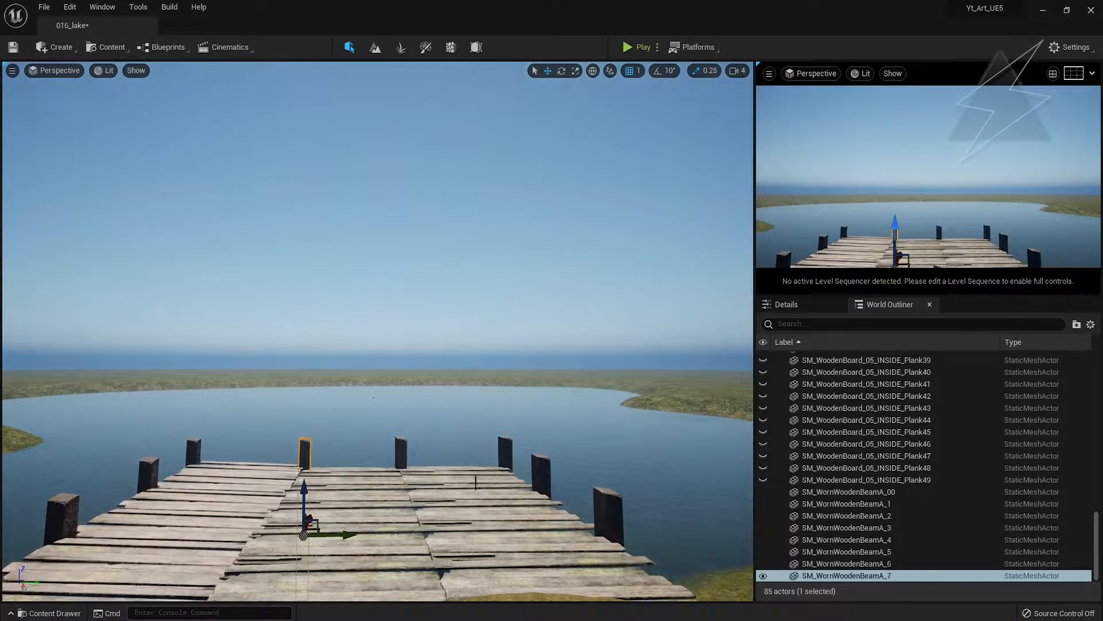
right_drag(435, 352, 451, 408)
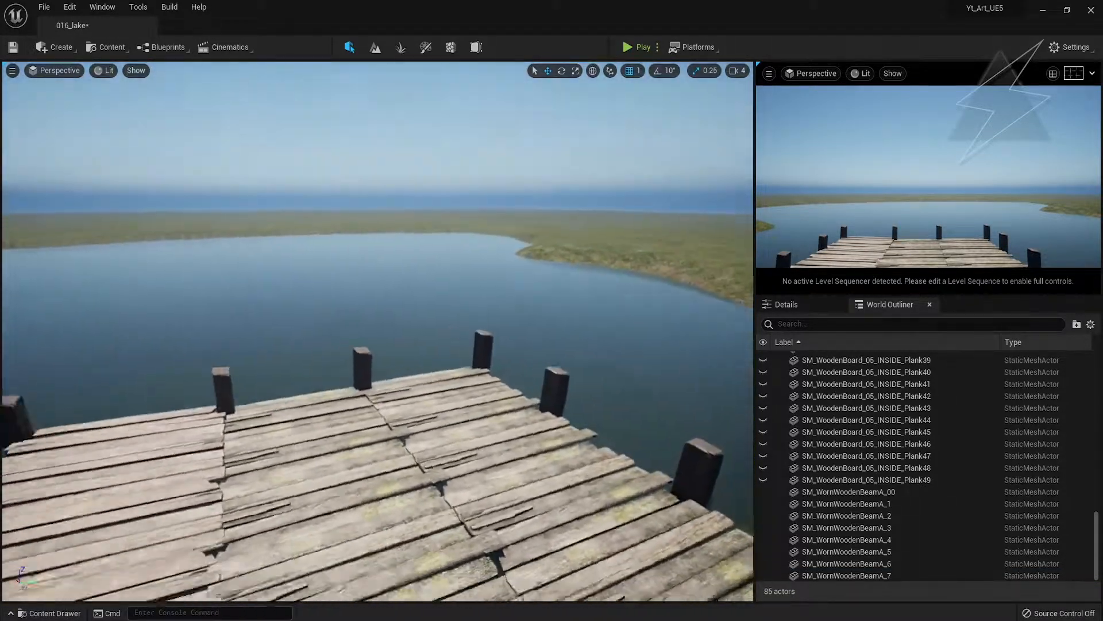
- Place the rusted metal barrel on the pier deck and move it next to the posts near the outer corner
drag(83, 487, 448, 517)
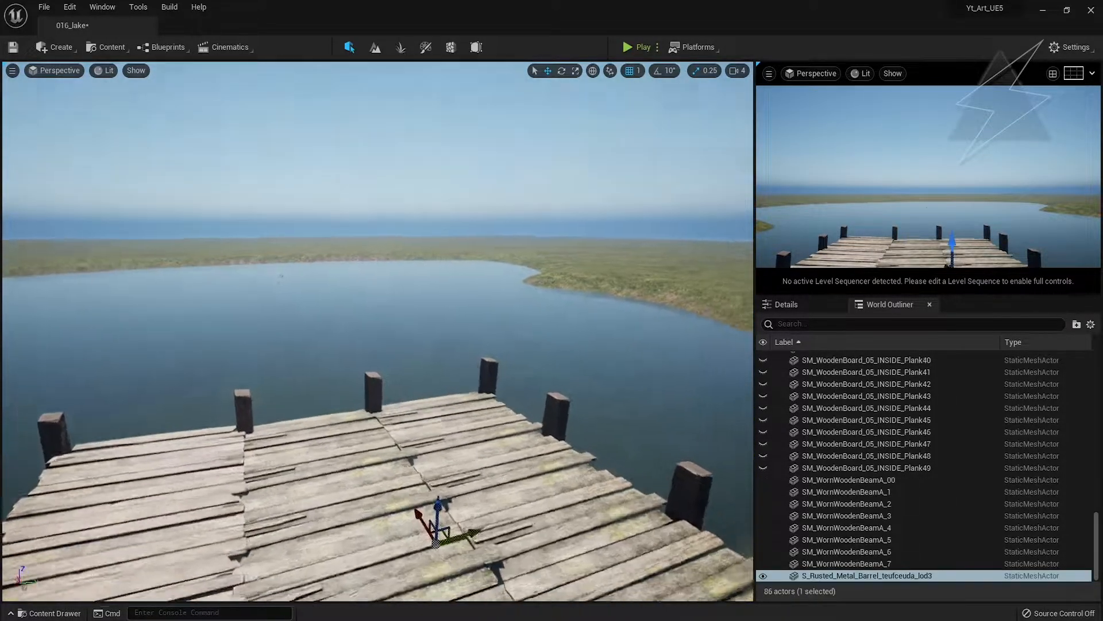
right_drag(449, 506, 481, 509)
drag(459, 491, 462, 495)
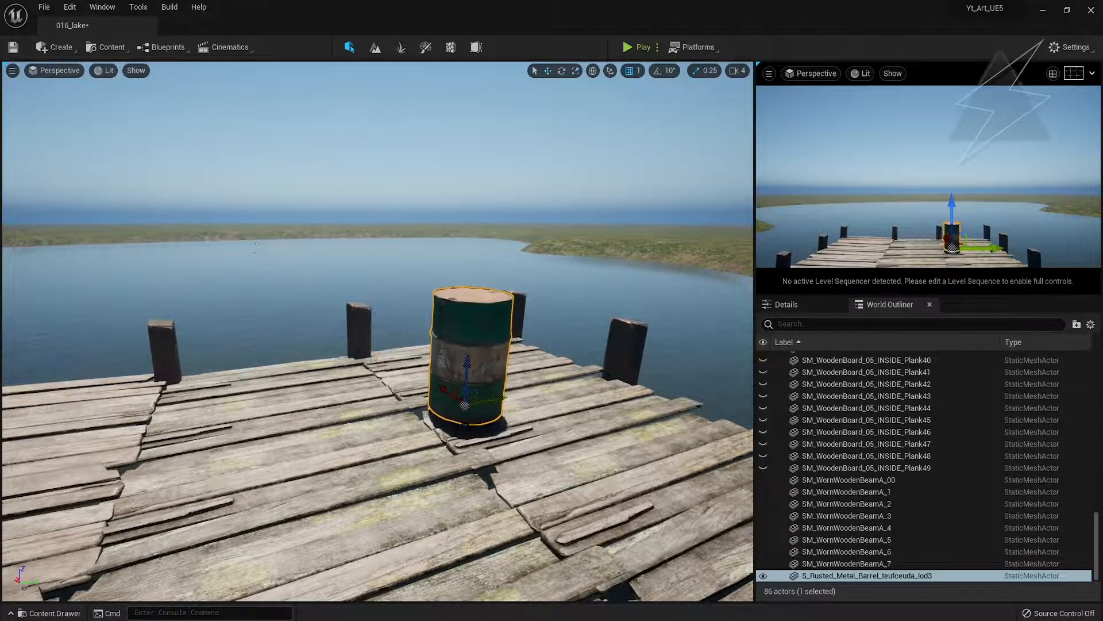
right_drag(503, 432, 345, 428)
key(Escape)
click(377, 426)
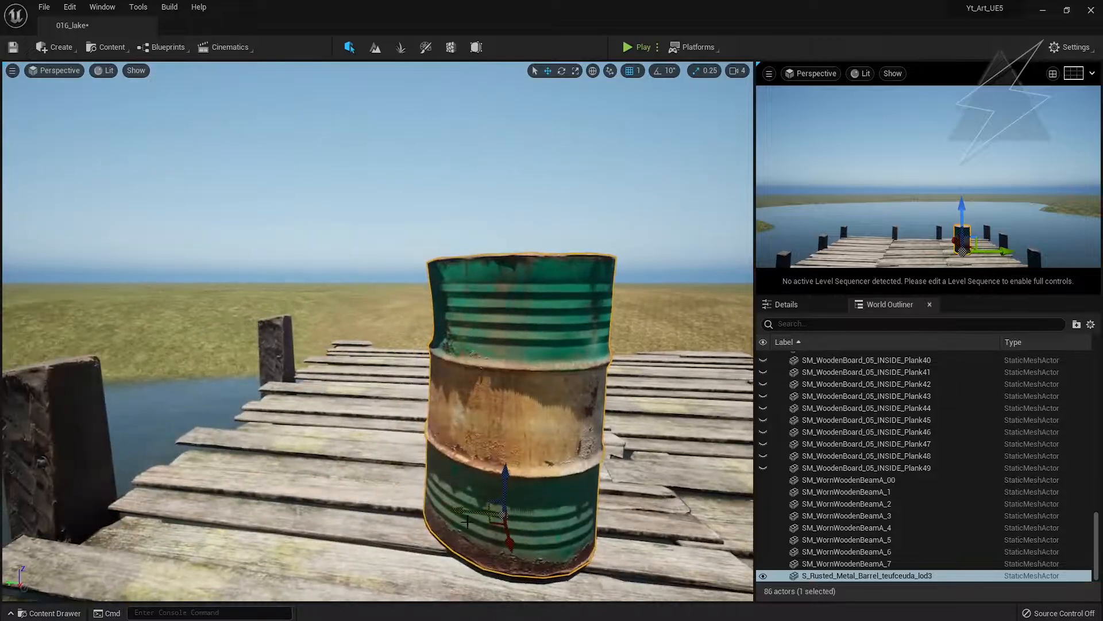
drag(506, 494, 369, 493)
right_drag(370, 493, 370, 226)
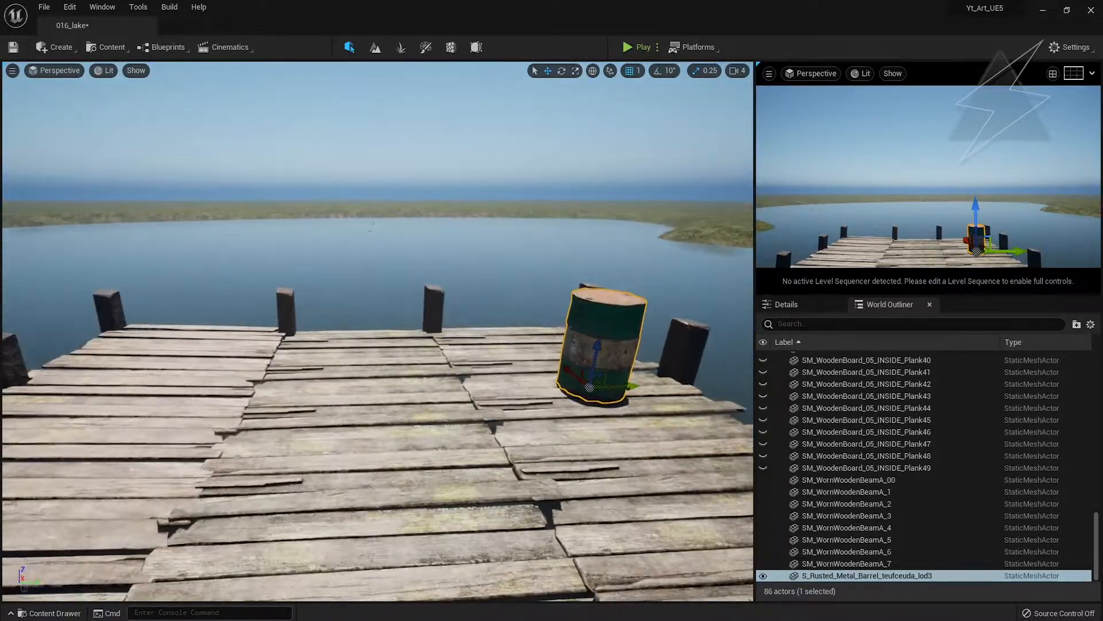
- Place two dirty metal chairs, Var1 and Var2, on the deck beside the barrel, rotating and positioning them at plank height
key(ctrl+v)
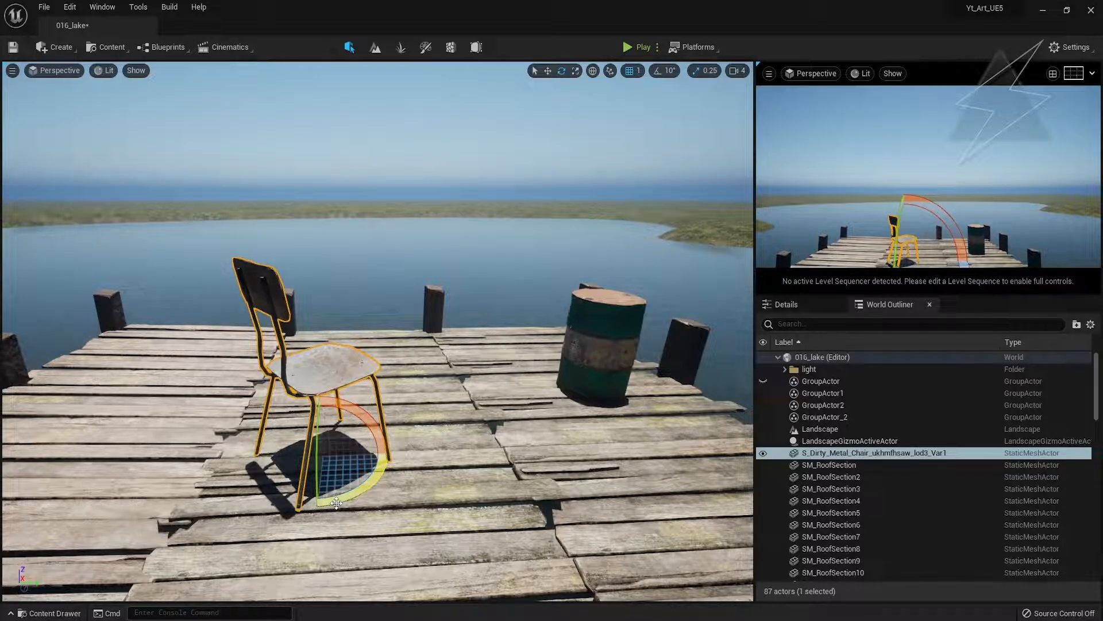
right_drag(413, 447, 437, 448)
alt+drag(330, 451, 468, 494)
key(e)
key(w)
right_drag(437, 459, 425, 390)
drag(421, 389, 421, 398)
click(173, 392)
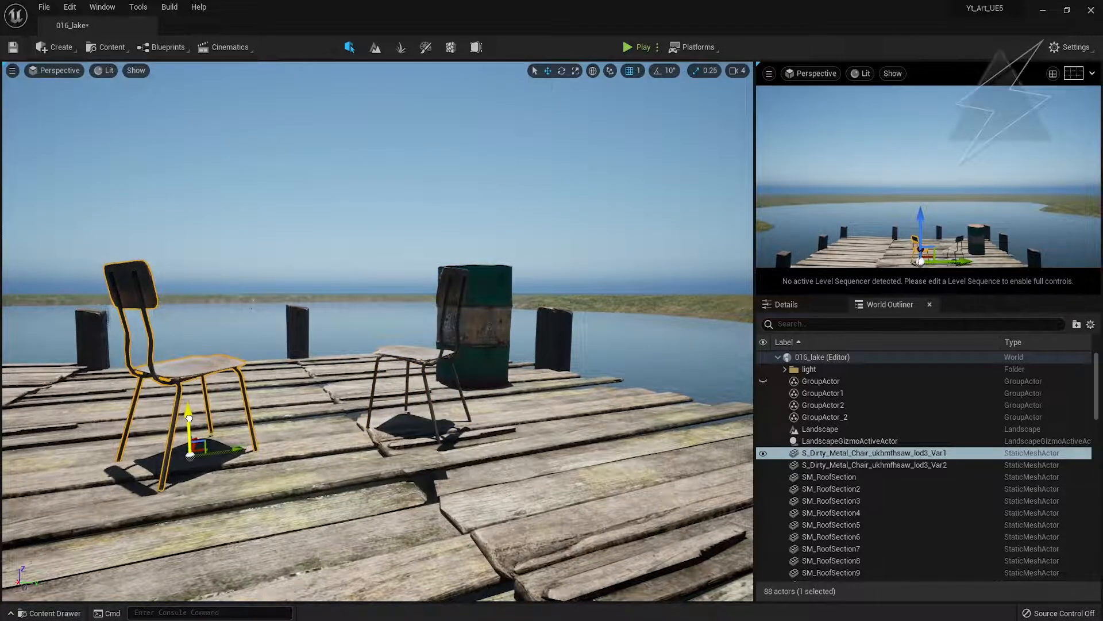
right_drag(173, 392, 485, 534)
click(486, 534)
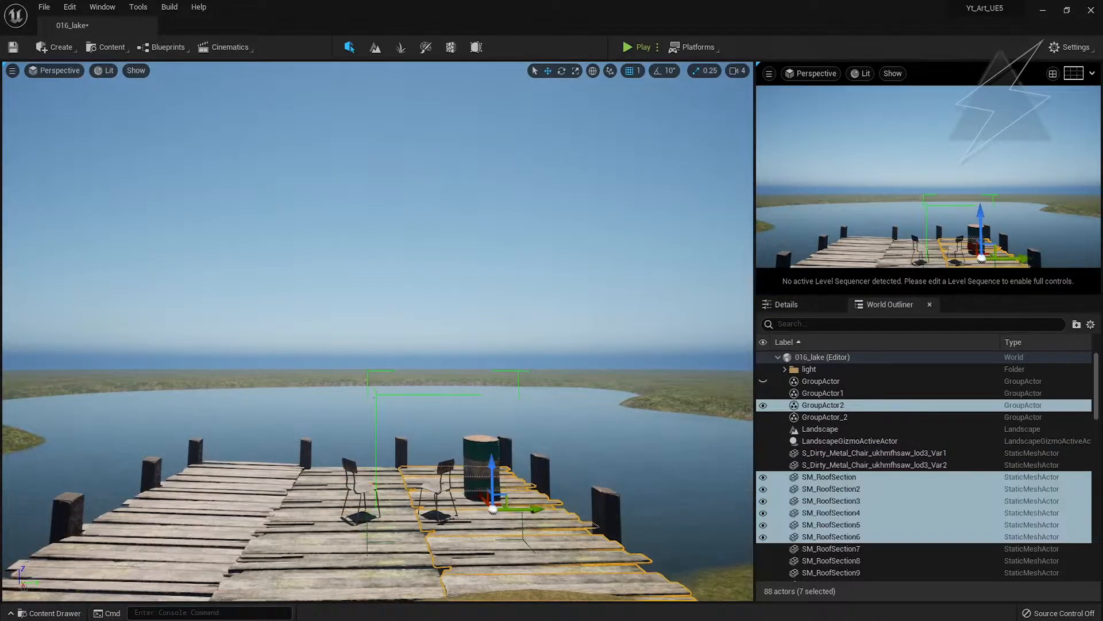
key(Escape)
click(446, 502)
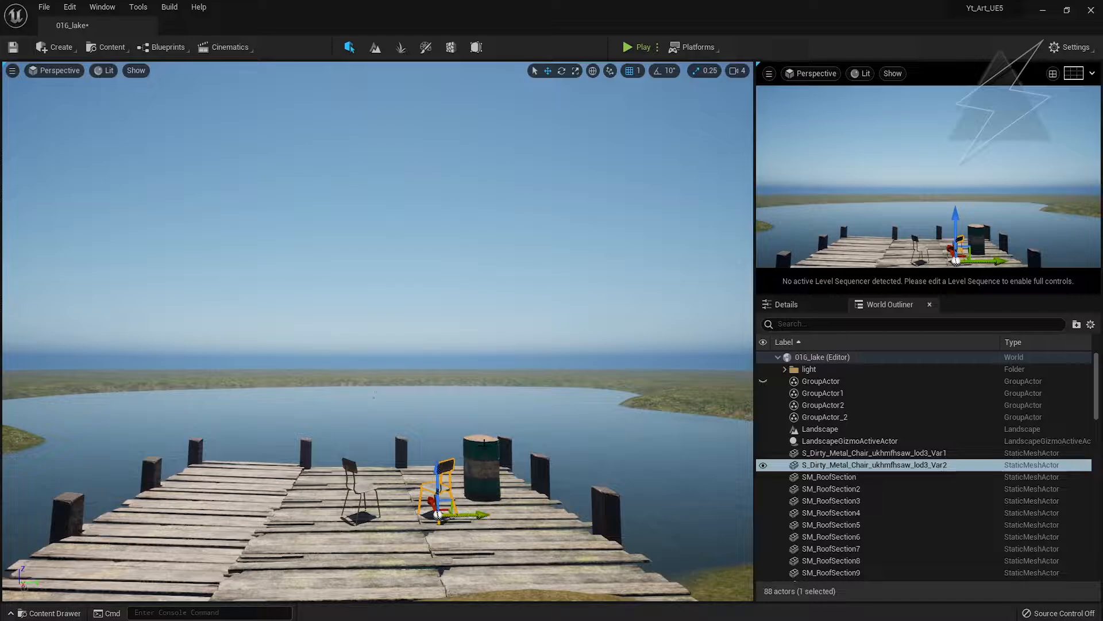
click(492, 452)
right_drag(487, 524, 215, 354)
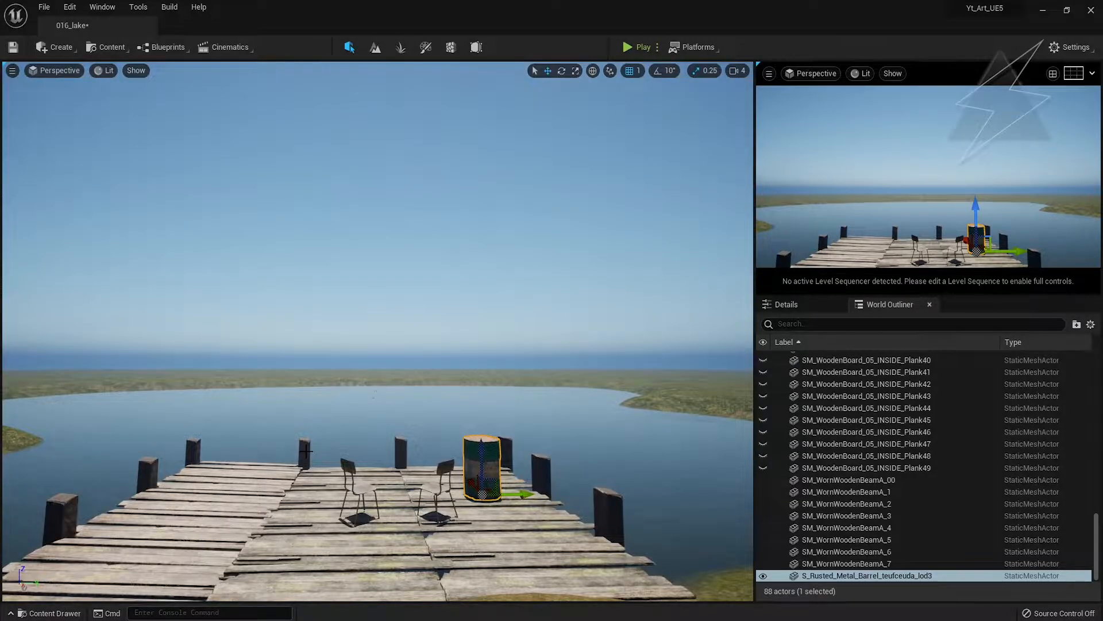
- Delete the hidden GroupActor together with its unused SM_WoodenBoard_05 planks, breaking the references
scroll(851, 490, up, 15)
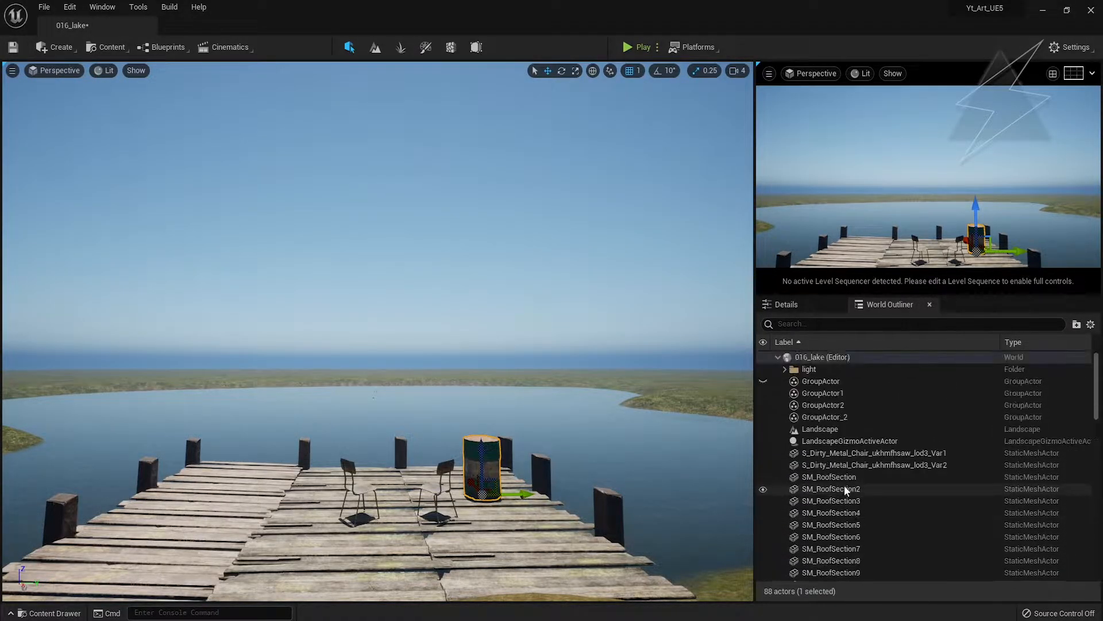
click(764, 382)
key(Delete)
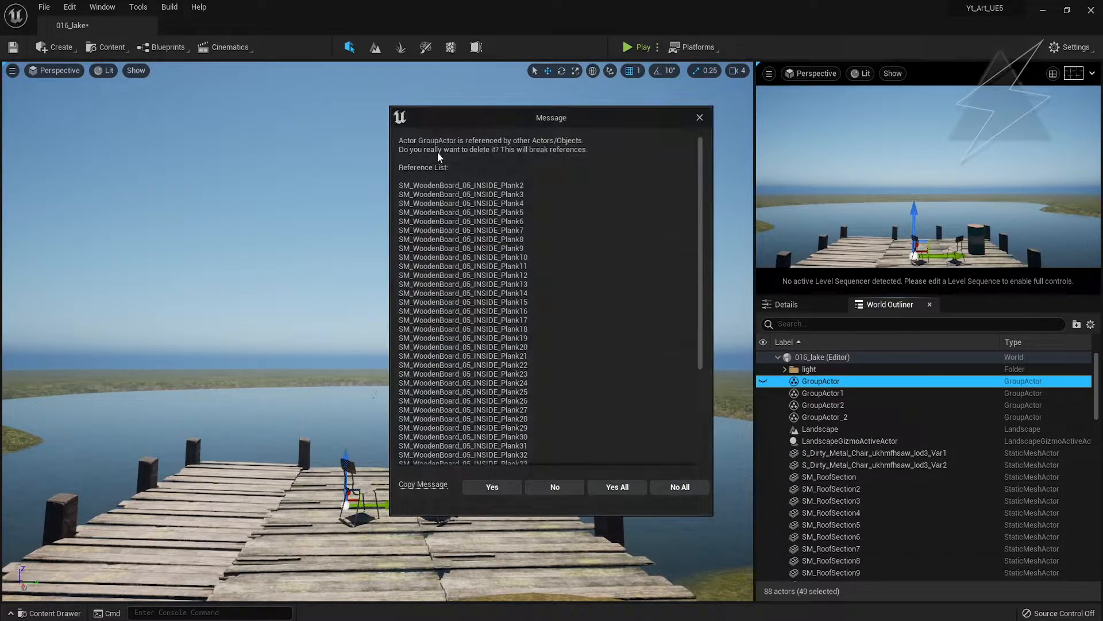
scroll(542, 333, down, 10)
click(492, 487)
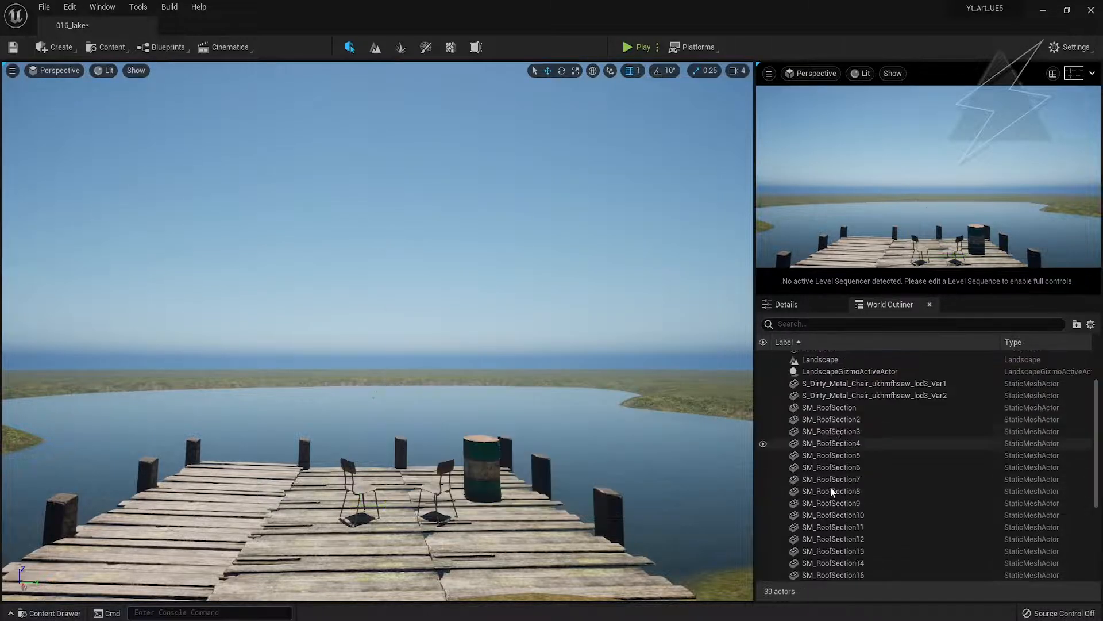
- Place a flat rock on the lake shoreline beside the pier and adjust its rotation and position at the water's edge
right_drag(333, 491, 356, 544)
right_drag(250, 275, 388, 329)
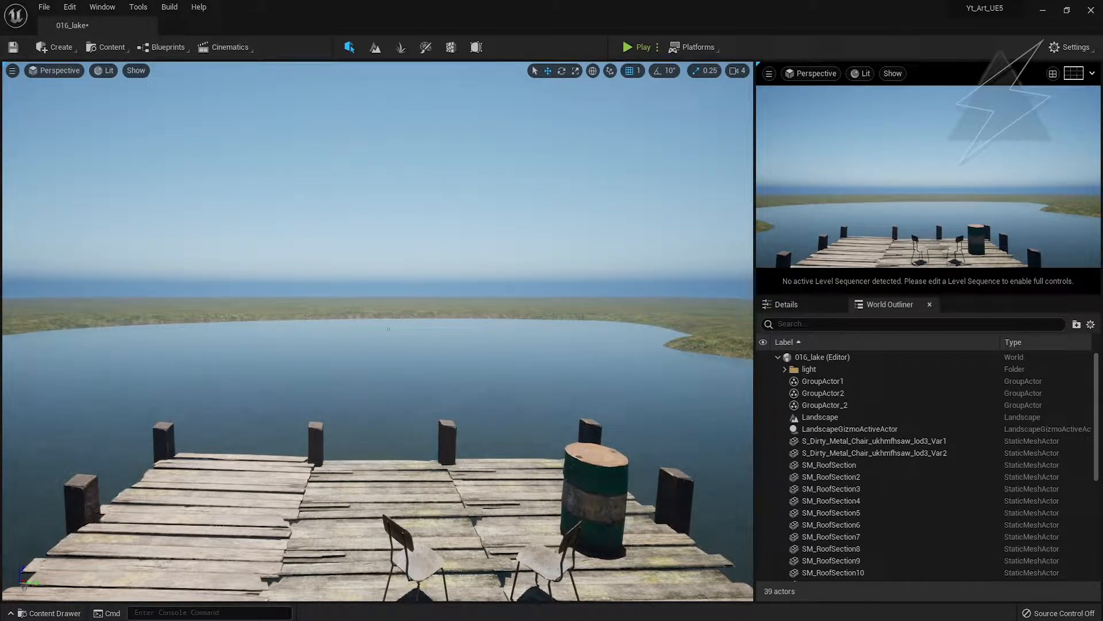
right_drag(389, 329, 76, 542)
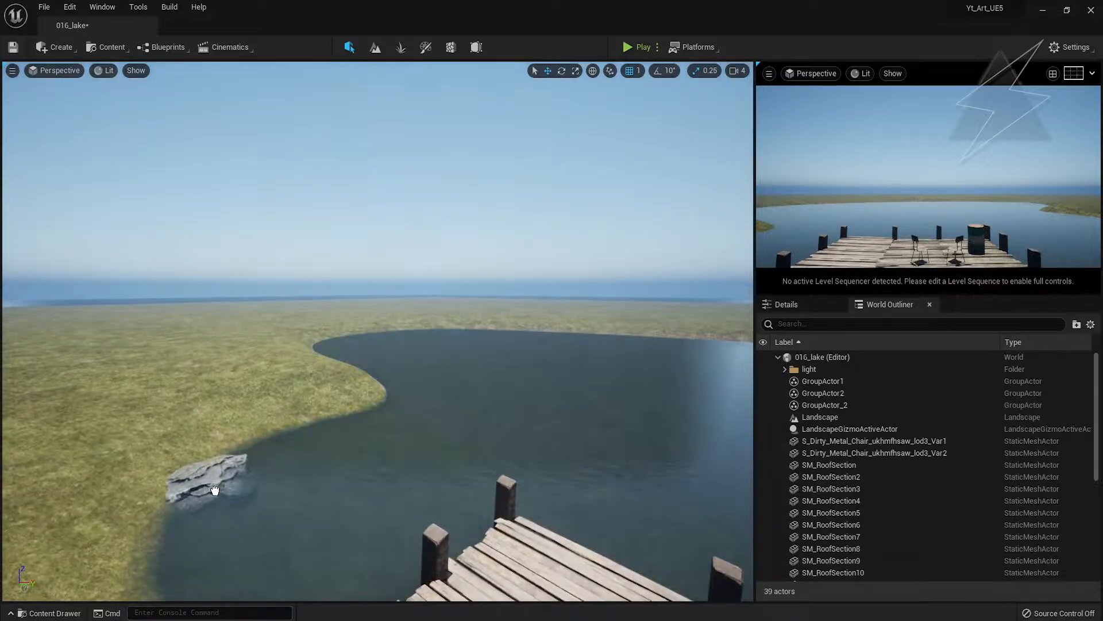
drag(215, 488, 215, 480)
right_drag(215, 480, 191, 458)
key(e)
key(w)
drag(183, 426, 219, 402)
right_drag(220, 402, 189, 460)
- Duplicate the flat rock twice and position the copies together farther along the grassy shoreline
alt+drag(328, 456, 498, 230)
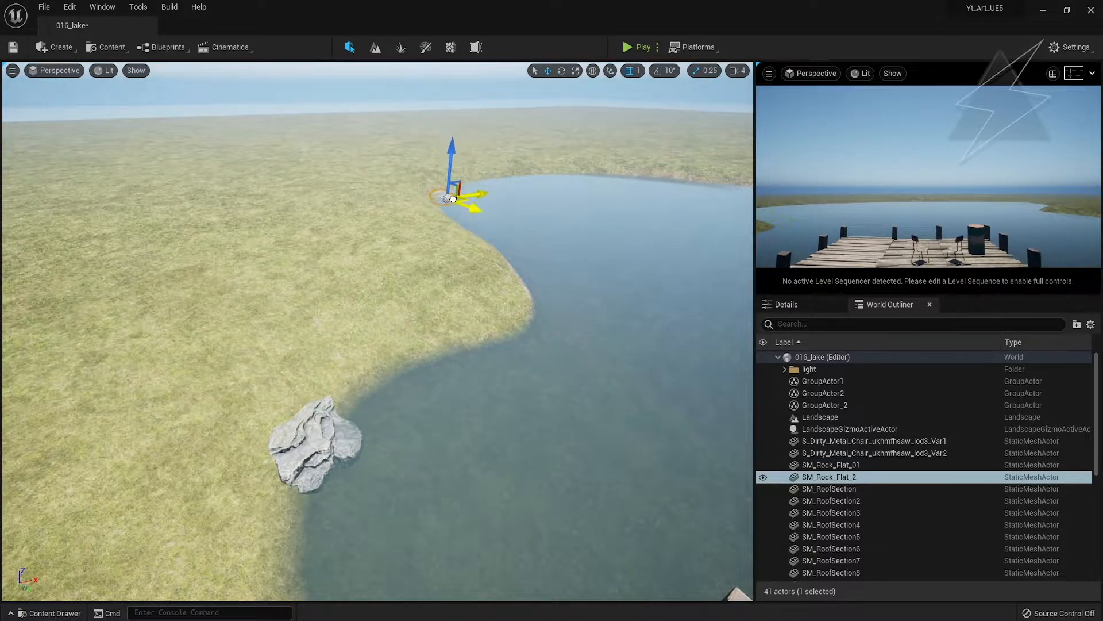
right_drag(453, 199, 263, 319)
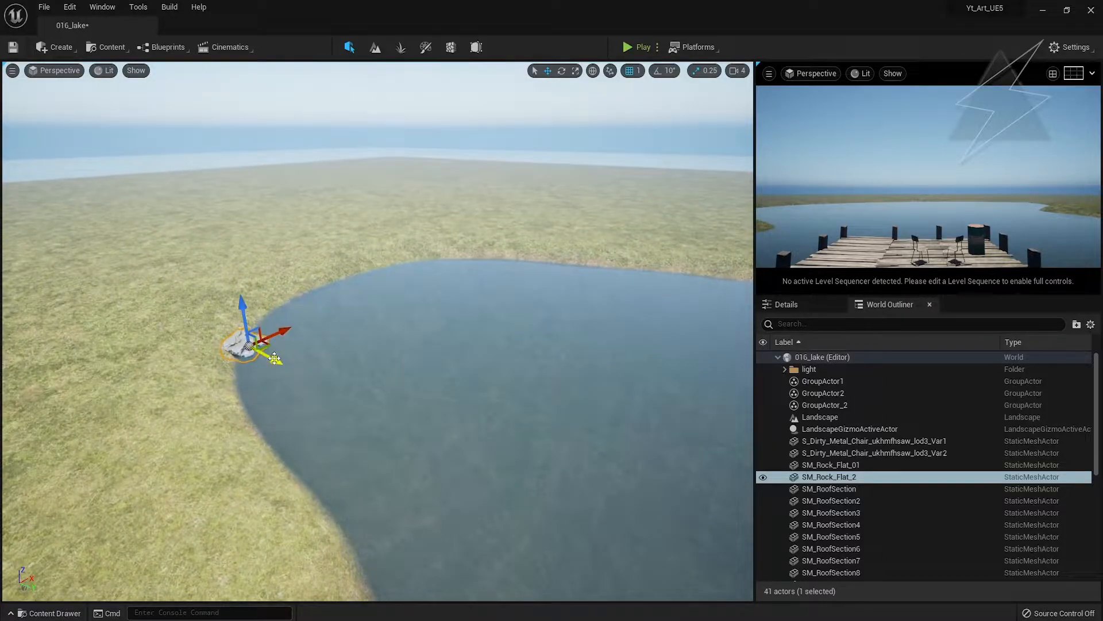
drag(266, 355, 316, 298)
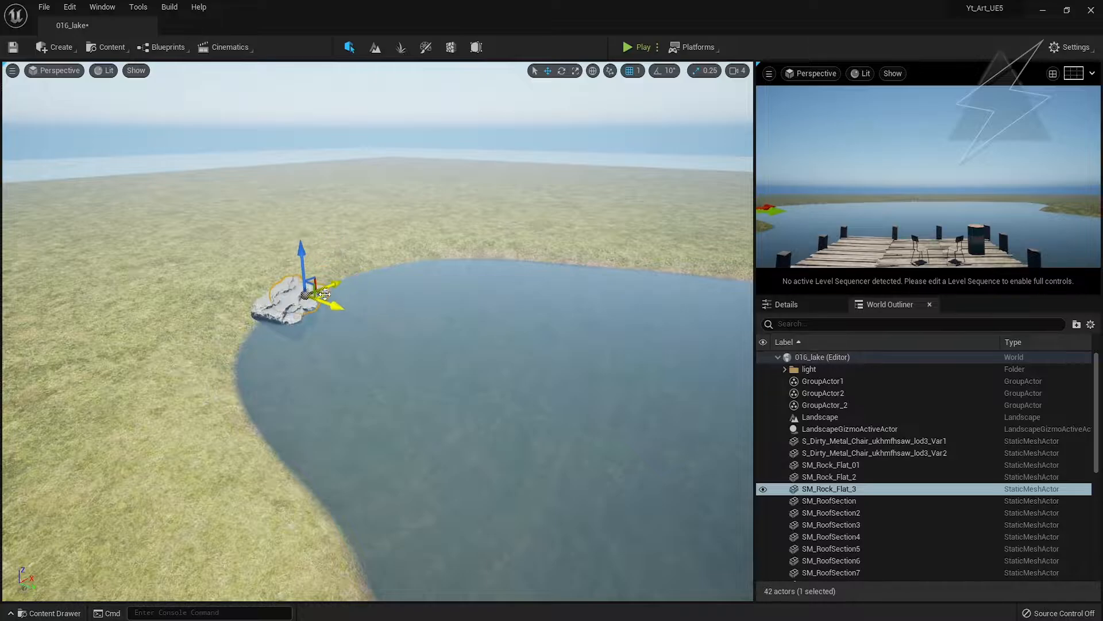
key(1)
right_drag(316, 298, 229, 299)
key(Escape)
- Switch to Foliage mode and add eight tropical tree, palm and bush meshes as foliage types
right_drag(720, 369, 658, 458)
right_drag(490, 305, 512, 258)
right_drag(376, 331, 736, 373)
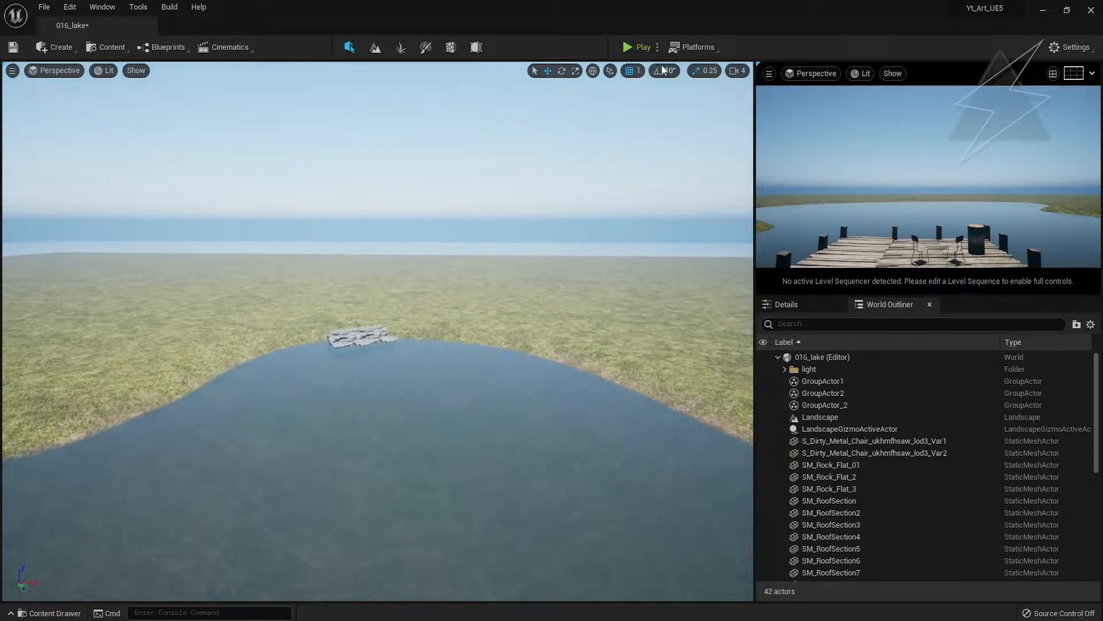
click(401, 47)
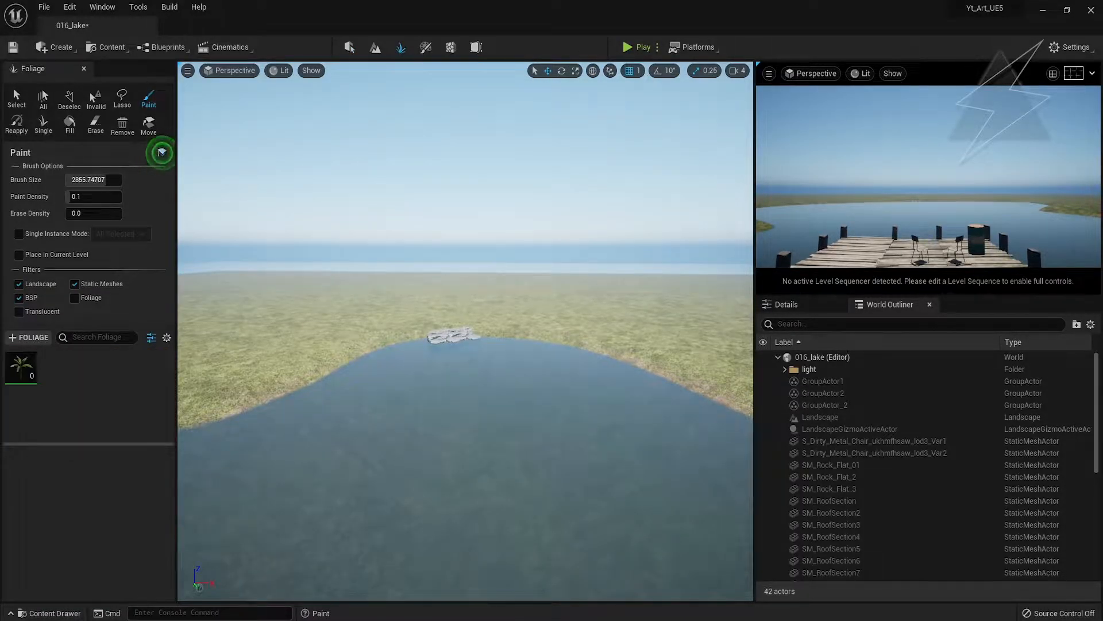
drag(0, 445, 57, 445)
drag(0, 397, 109, 397)
drag(0, 425, 86, 402)
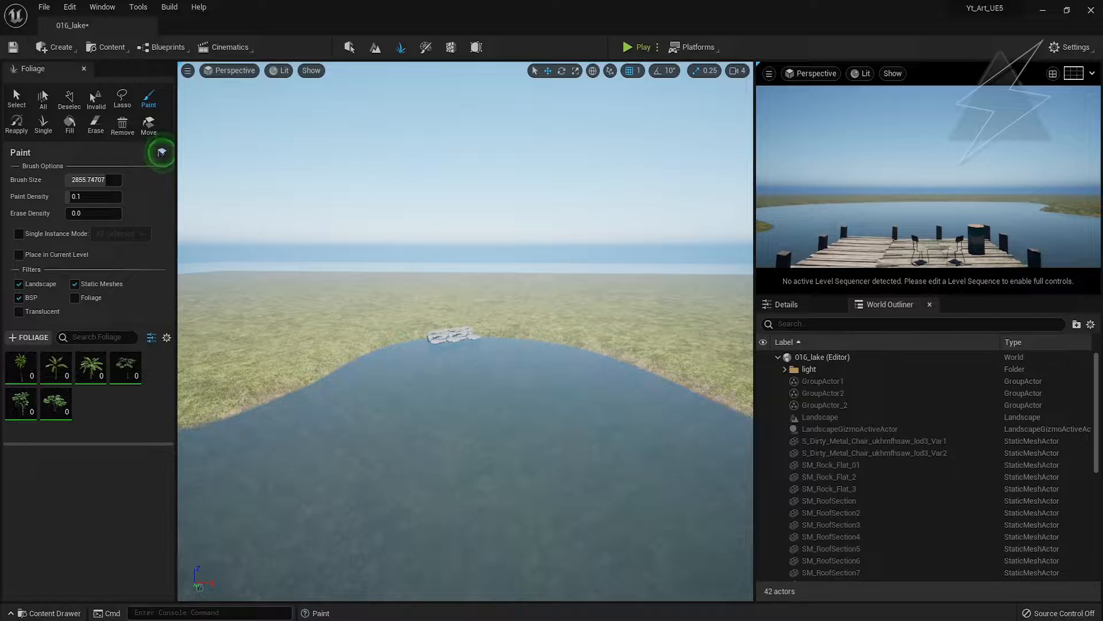
drag(0, 443, 52, 431)
- Add one more tropical plant mesh to the foliage types to make nine
click(125, 403)
ctrl+click(93, 410)
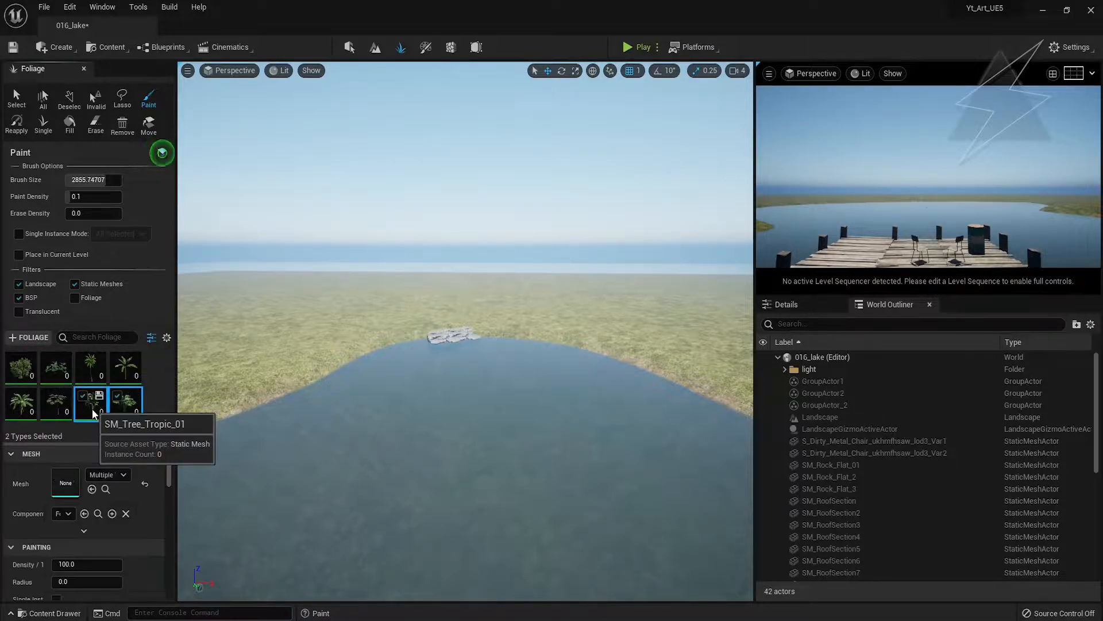
click(153, 405)
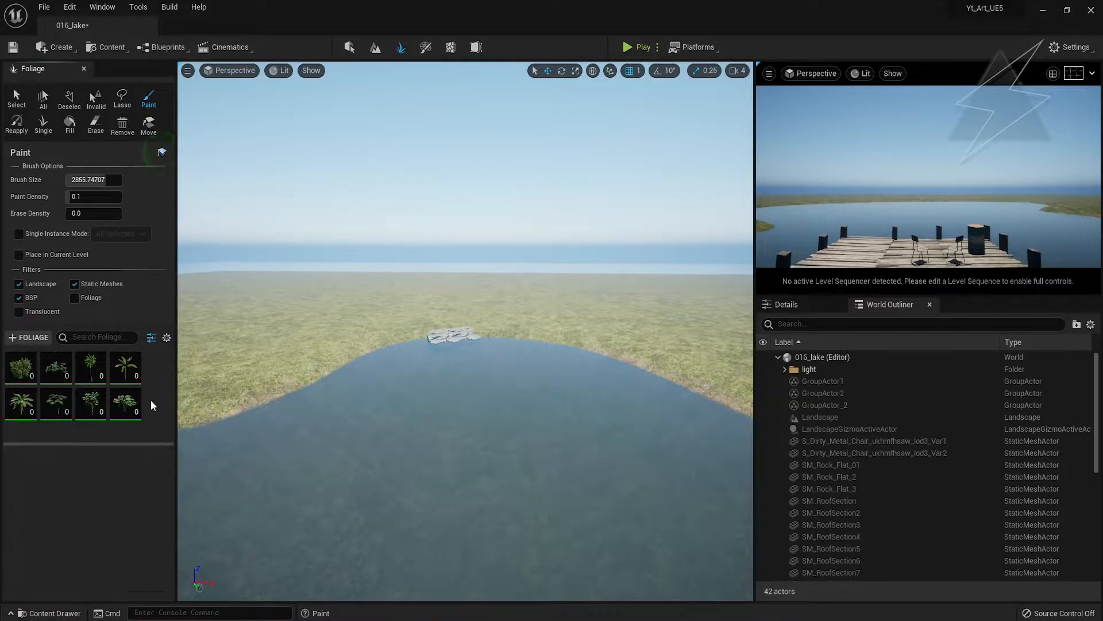
drag(0, 414, 153, 408)
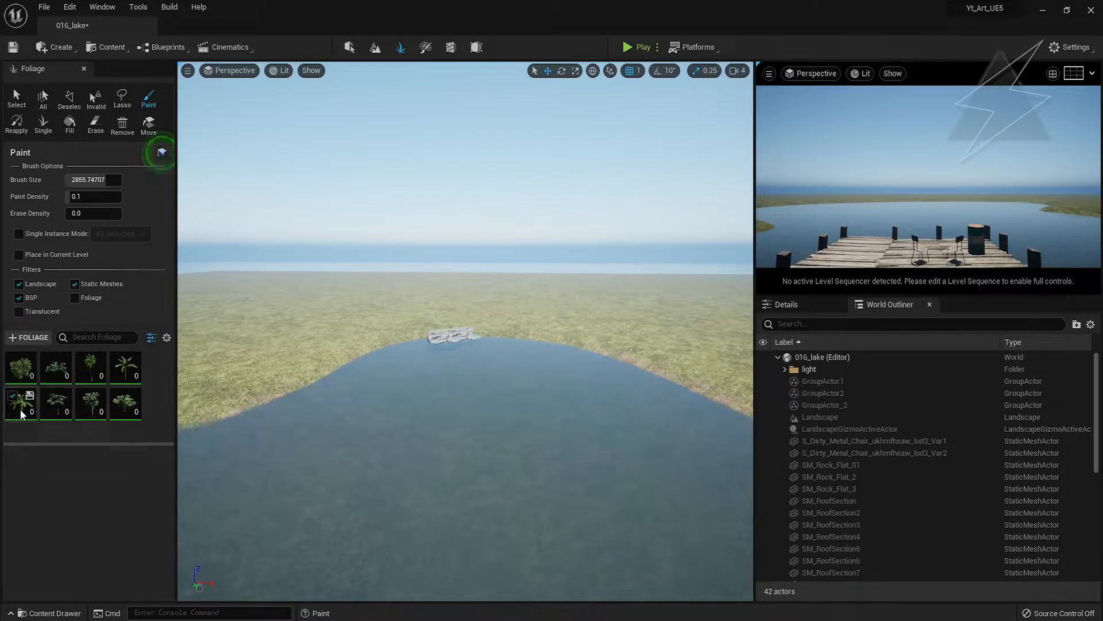
click(12, 390)
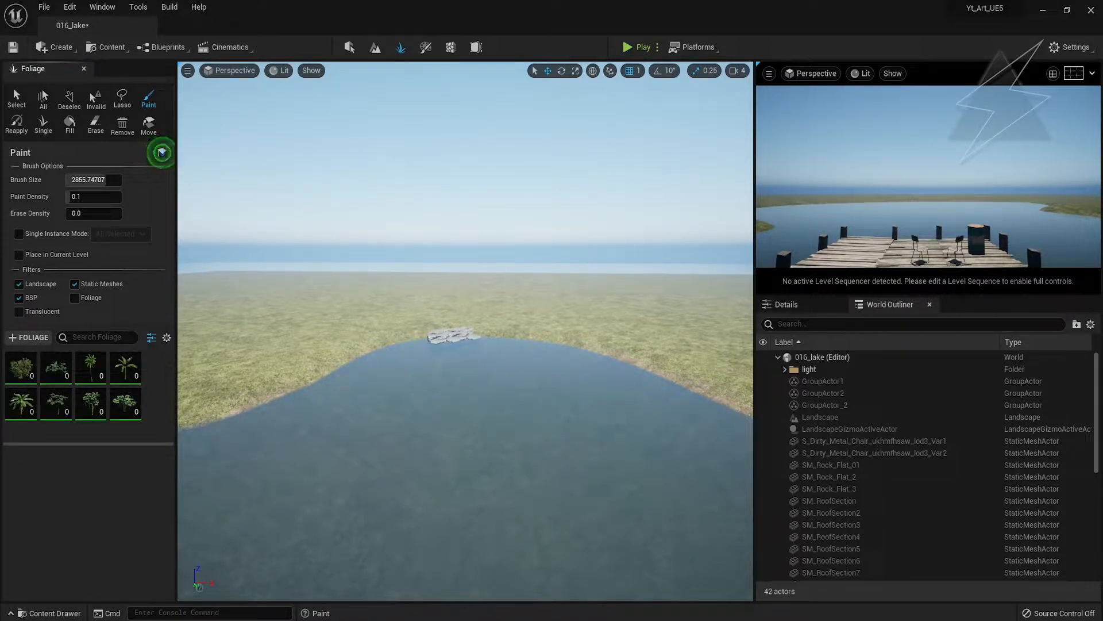
drag(0, 411, 115, 406)
scroll(92, 398, up, 1)
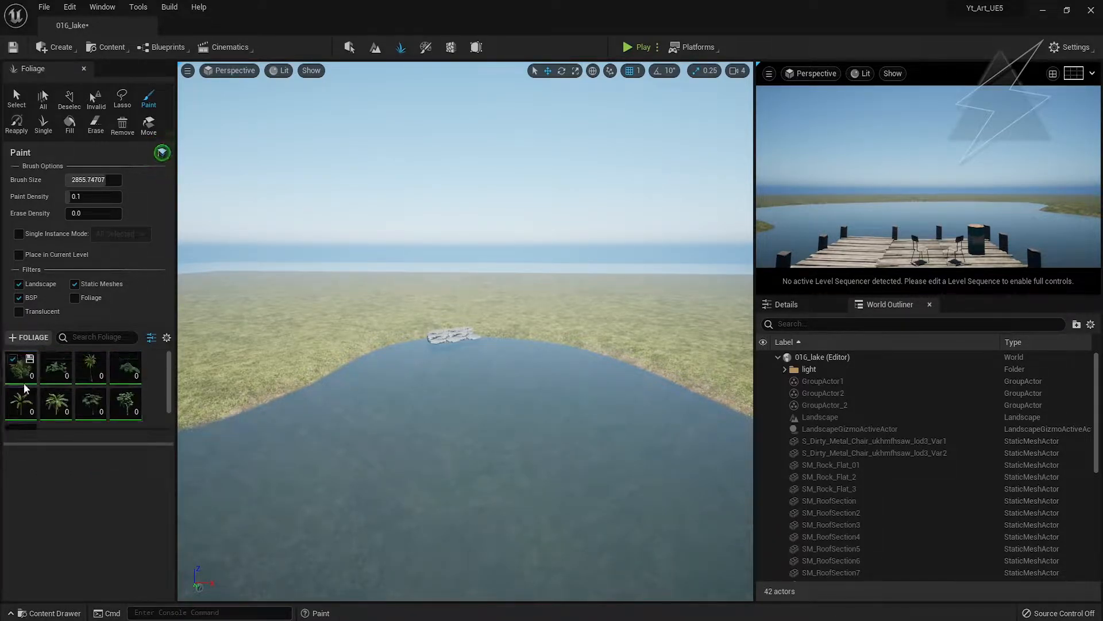
- Select all nine foliage types for joint editing
click(25, 380)
ctrl+click(56, 377)
scroll(63, 405, down, 1)
ctrl+click(23, 407)
ctrl+click(126, 387)
ctrl+click(22, 377)
ctrl+click(58, 374)
ctrl+click(91, 376)
scroll(91, 376, up, 1)
ctrl+click(92, 372)
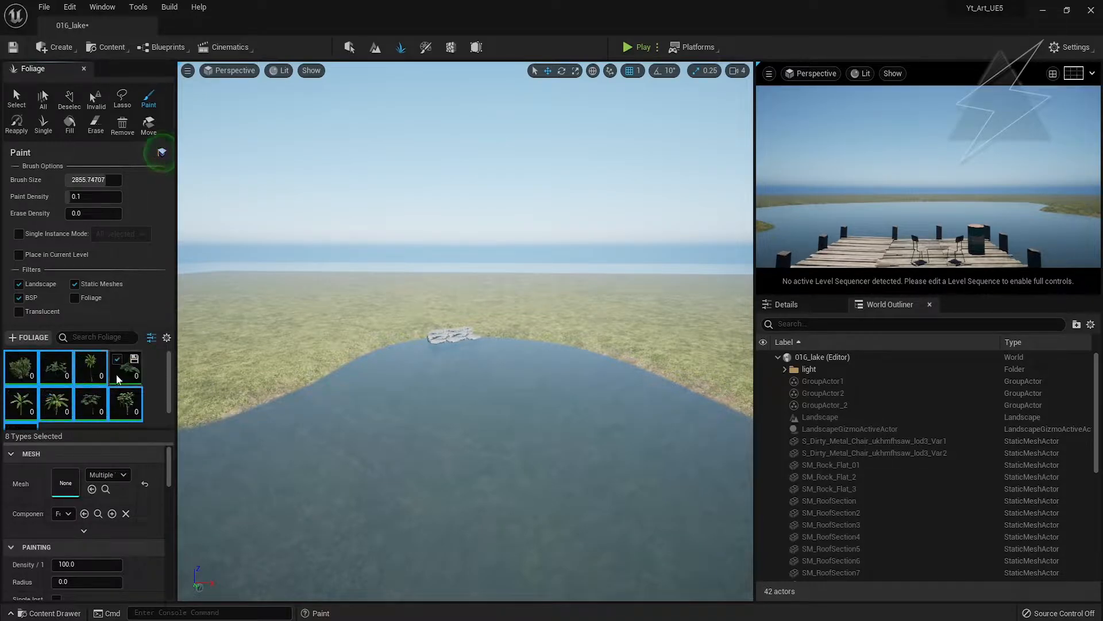
ctrl+click(118, 373)
- Set the density of the selected foliage types to 2, test-paint across the shore and undo the stroke
scroll(119, 382, down, 1)
scroll(128, 473, down, 5)
click(98, 469)
text(2)
key(Return)
mouse_move(241, 322)
mouse_down()
mouse_move(566, 293)
mouse_move(556, 273)
mouse_up()
key(ctrl+z)
- Set the foliage types' maximum Scale X to 10, test-paint a spot behind the shoreline rocks and undo it
scroll(150, 489, down, 1)
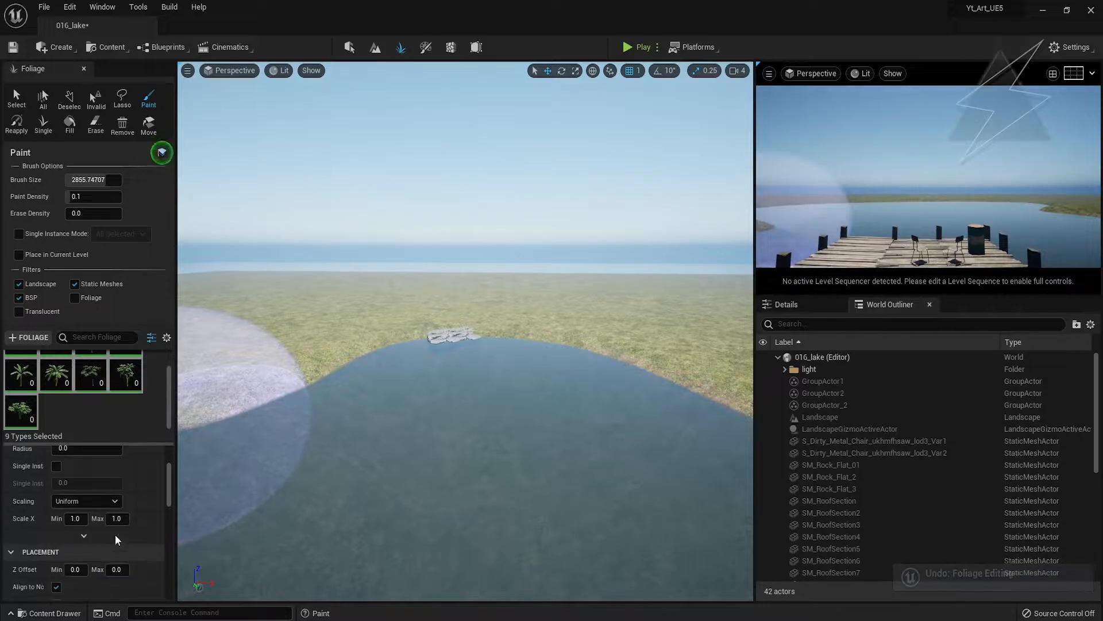
click(117, 520)
text(10)
key(Return)
click(411, 318)
key(ctrl+z)
- Test-paint foliage on the far shore from the pier's camera view and undo it
right_drag(584, 324, 615, 324)
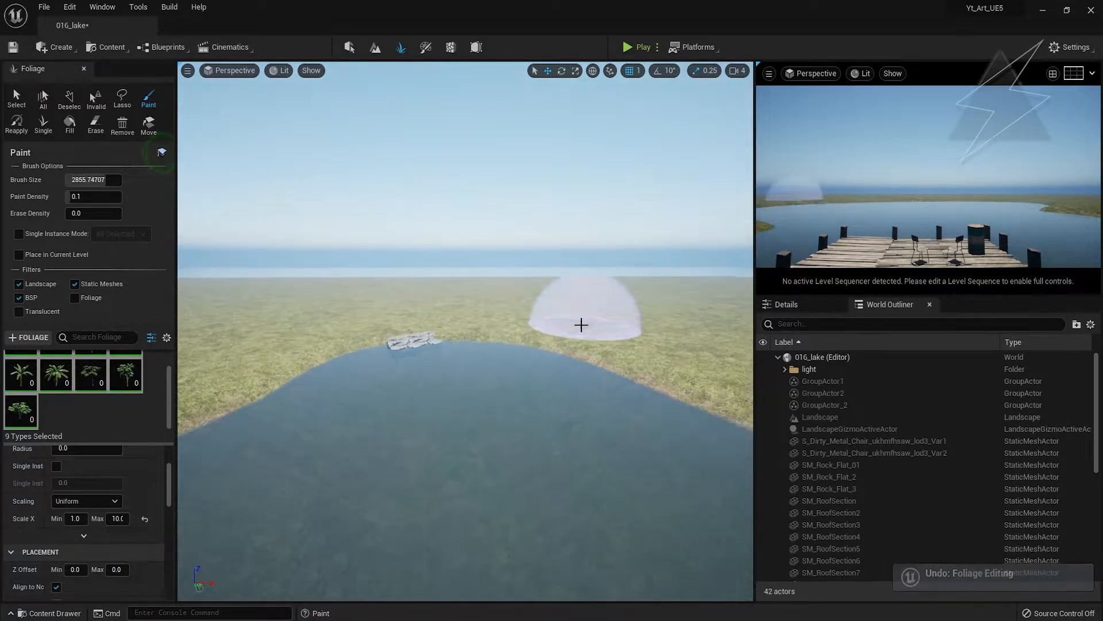
key(1)
key(w)
right_drag(397, 371, 402, 370)
click(403, 370)
key(ctrl+z)
- Set the foliage types' maximum Scale X to 5, test-paint three spots across the far shore and undo them
click(119, 519)
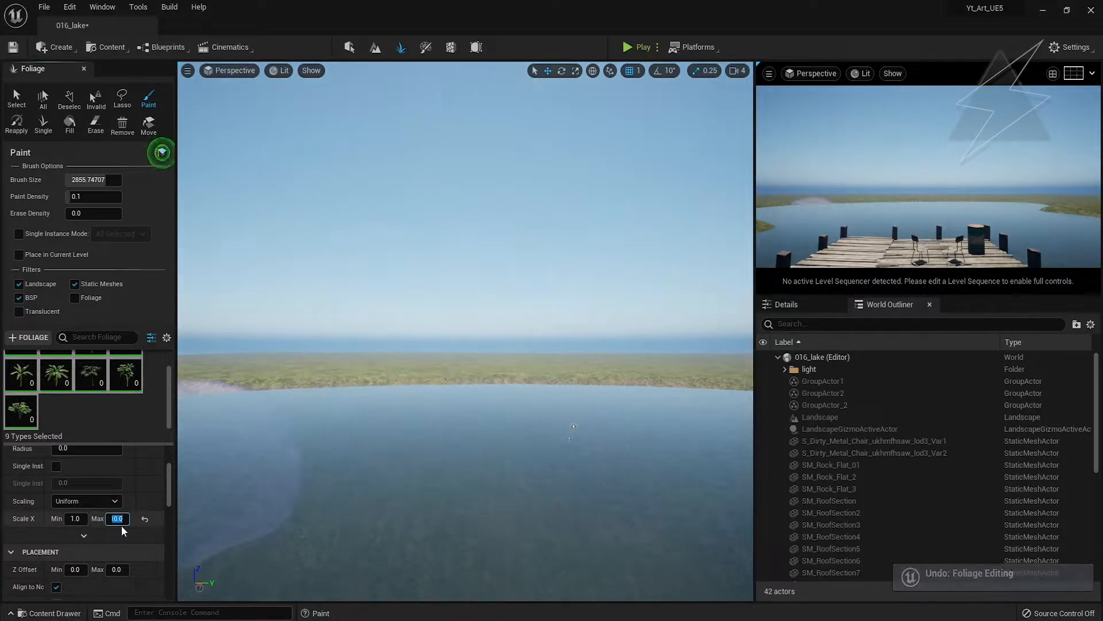
text(5)
key(Return)
click(361, 369)
click(460, 368)
click(561, 362)
key(ctrl+z)
key(ctrl+z)
key(ctrl+z)
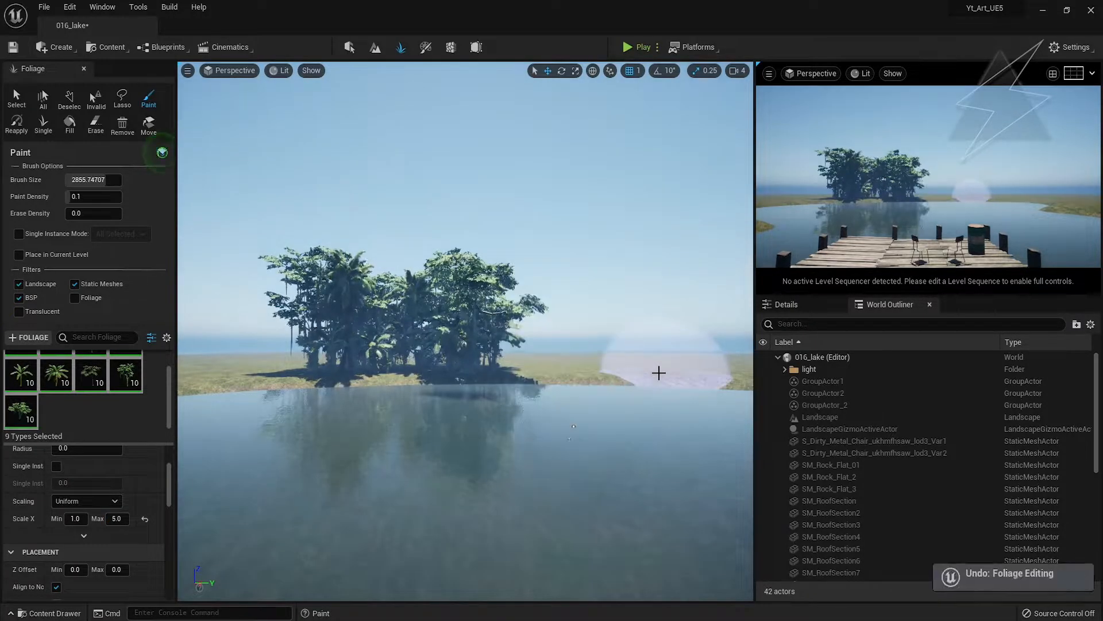
- Set the foliage brush size to 8192 and the selected types' density to 1, test-paint the far shore and undo it
mouse_move(105, 180)
mouse_down()
mouse_move(92, 179)
mouse_move(121, 180)
mouse_up()
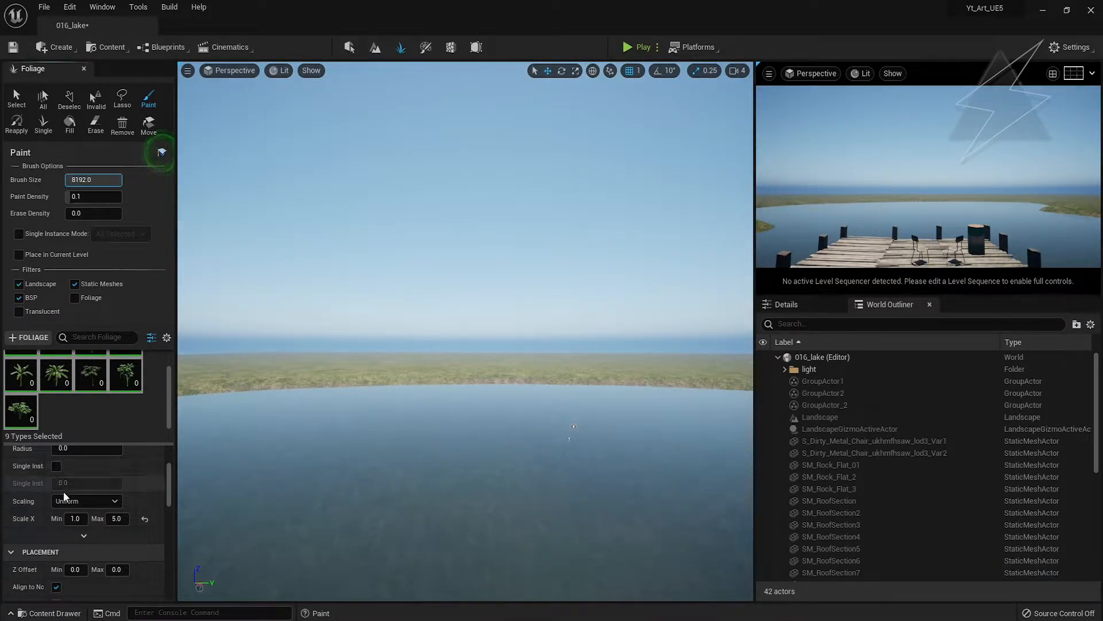
scroll(64, 492, up, 3)
click(81, 546)
click(375, 413)
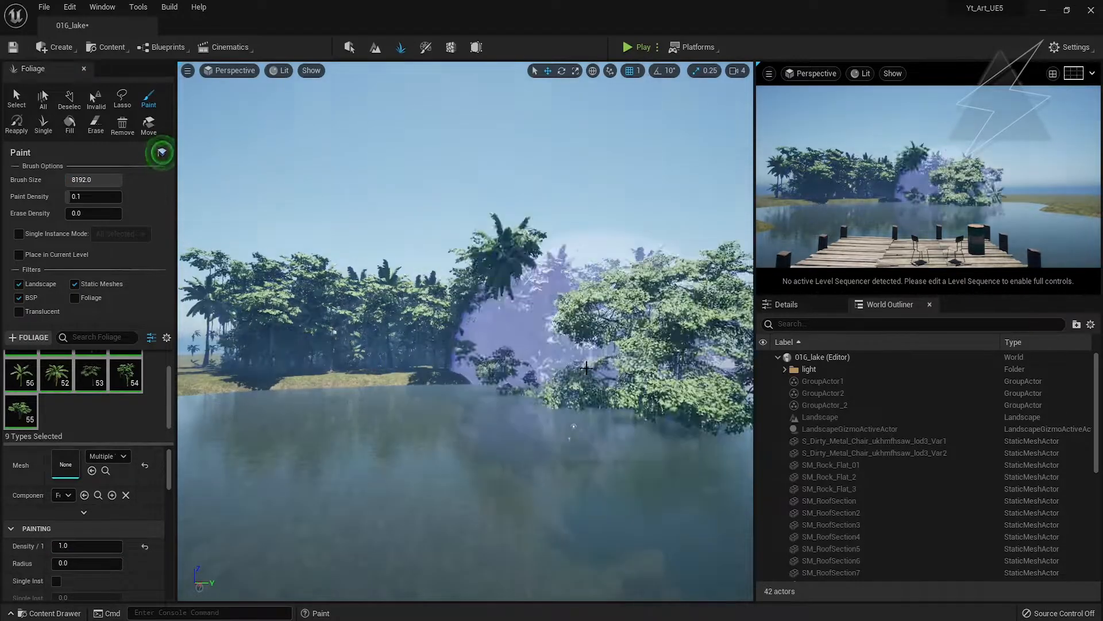
key(ctrl+z)
- Test-paint a foliage stroke over the grassy far shore from a higher viewpoint and undo it
right_drag(401, 351, 400, 405)
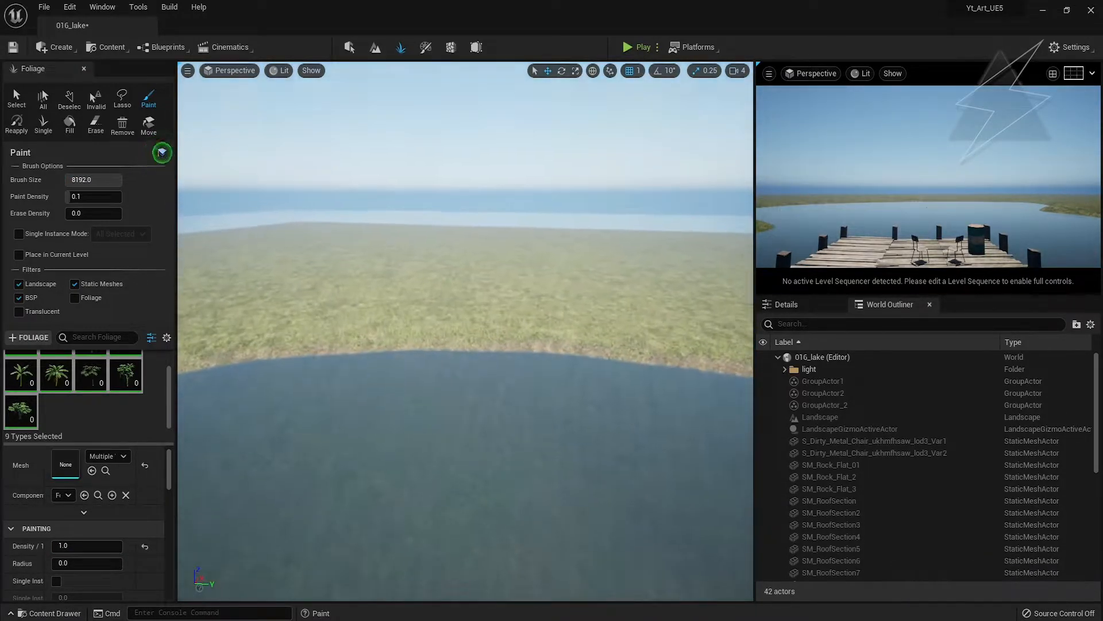
drag(313, 276, 479, 258)
right_drag(479, 258, 504, 266)
key(ctrl+z)
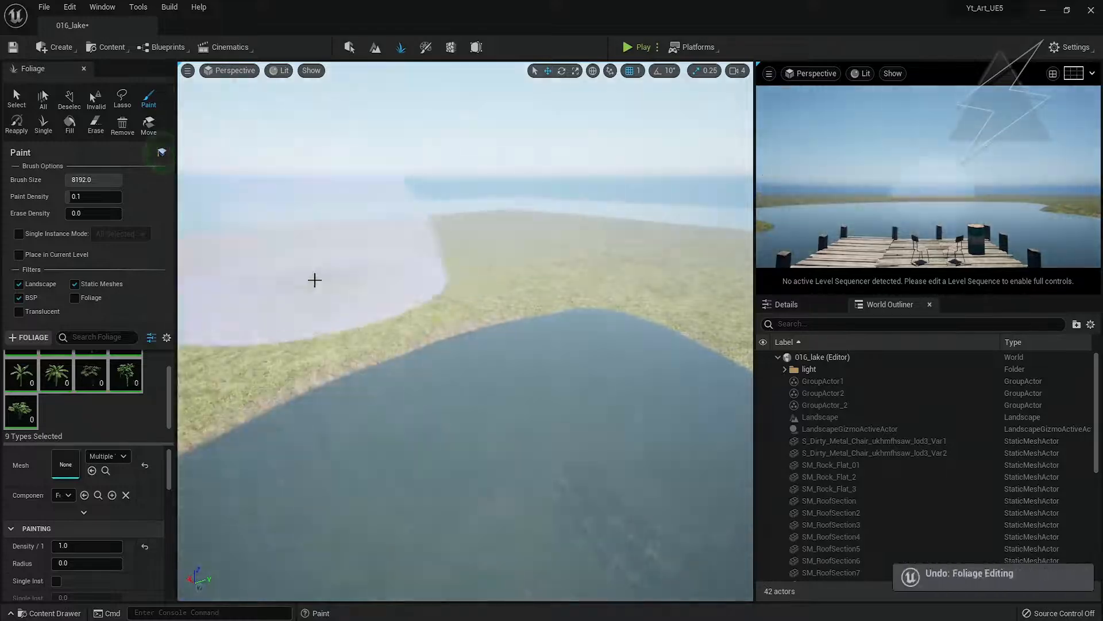
- Paint the selected tropical foliage types along the far and side shores of the lake
right_drag(312, 281, 322, 293)
drag(322, 281, 443, 252)
click(606, 263)
right_drag(606, 263, 643, 253)
click(616, 306)
mouse_move(610, 287)
right_down()
mouse_move(647, 287)
mouse_move(653, 305)
mouse_move(383, 340)
mouse_move(559, 330)
right_up()
click(631, 312)
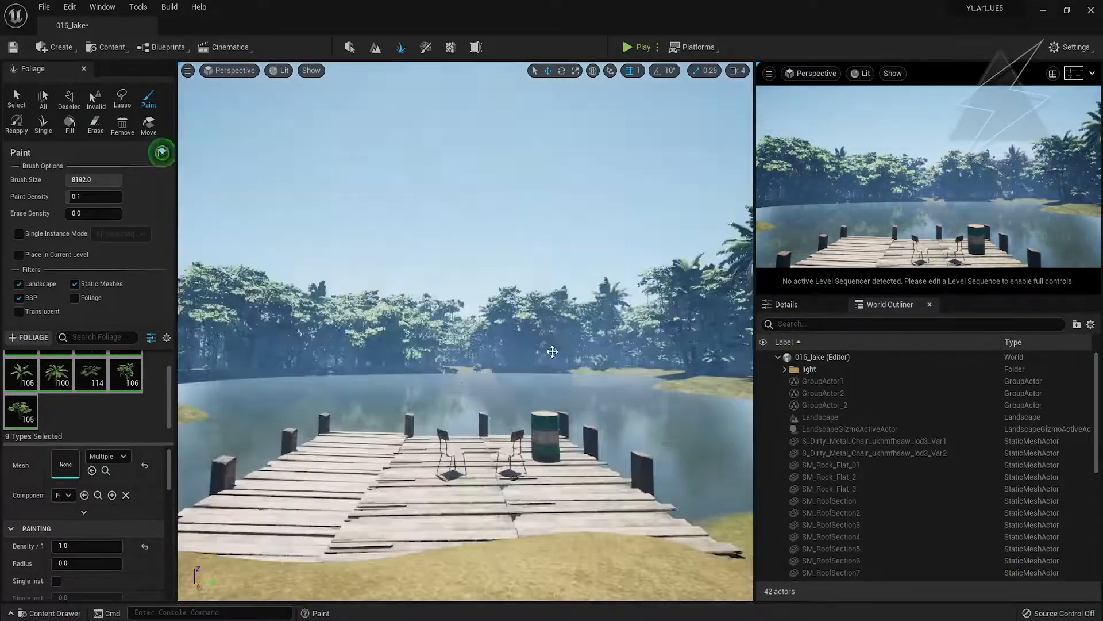
- Paint more of the selected foliage on the near shore on both sides of the pier
right_drag(559, 330, 597, 330)
right_drag(391, 322, 357, 330)
click(357, 330)
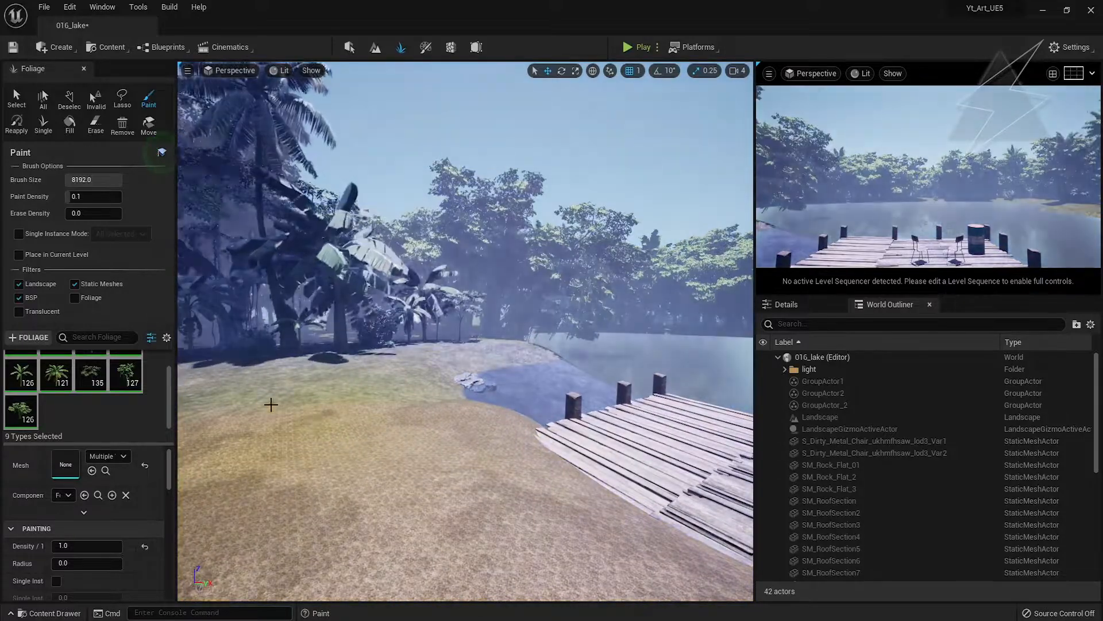
mouse_move(490, 364)
right_down()
mouse_move(402, 368)
mouse_move(569, 356)
right_up()
click(490, 365)
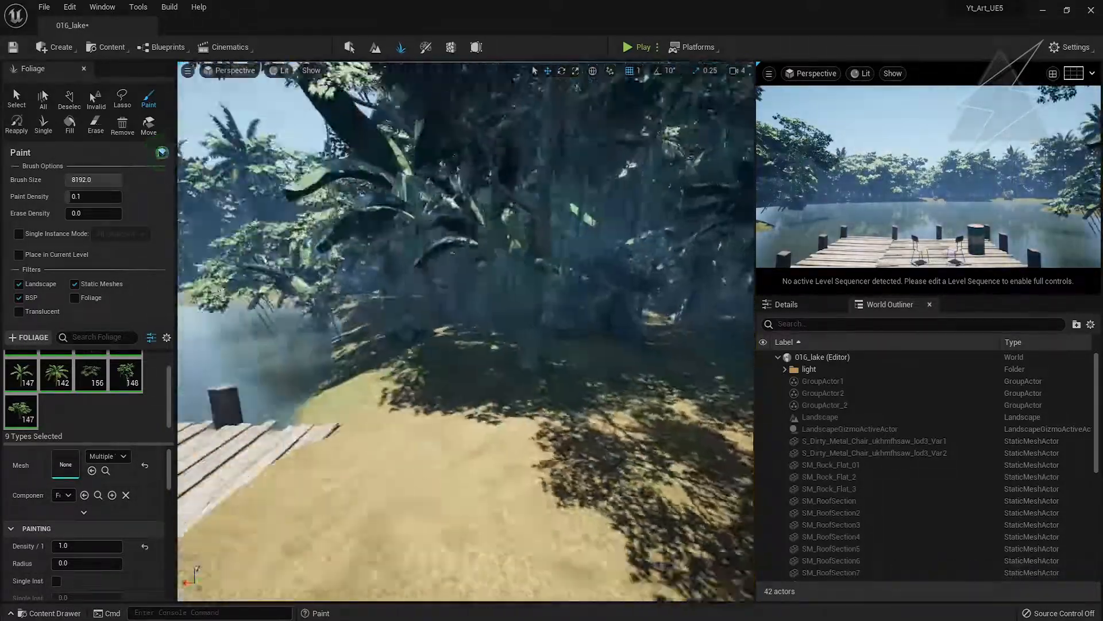
right_drag(466, 331, 242, 339)
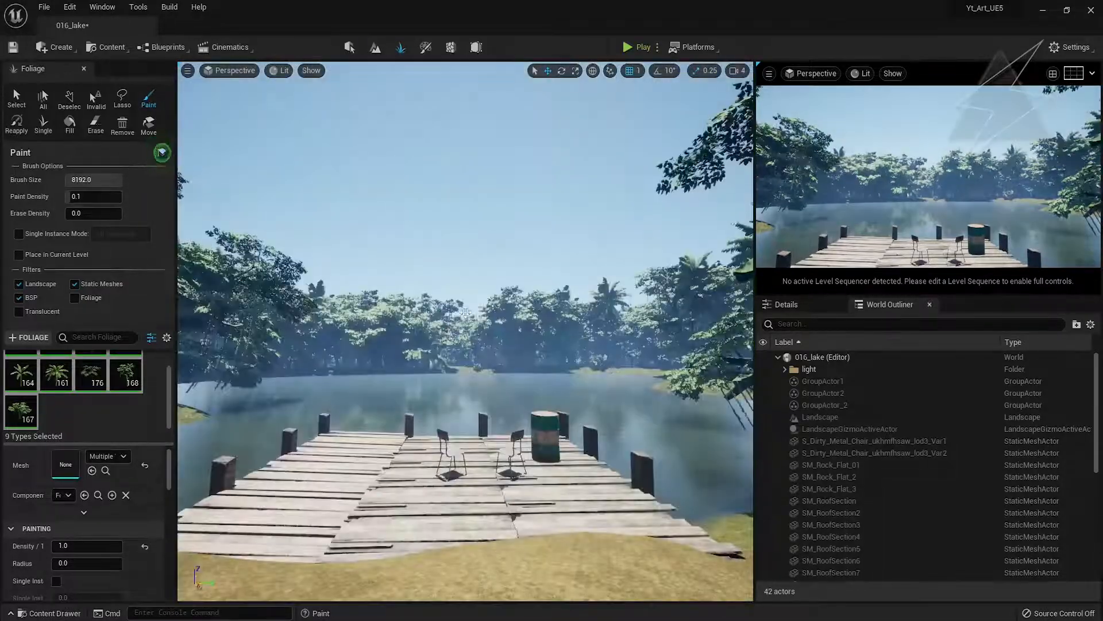
- Leave foliage painting for selection mode, restore the saved pier camera view and select the green barrel on the pier
key(shift+1)
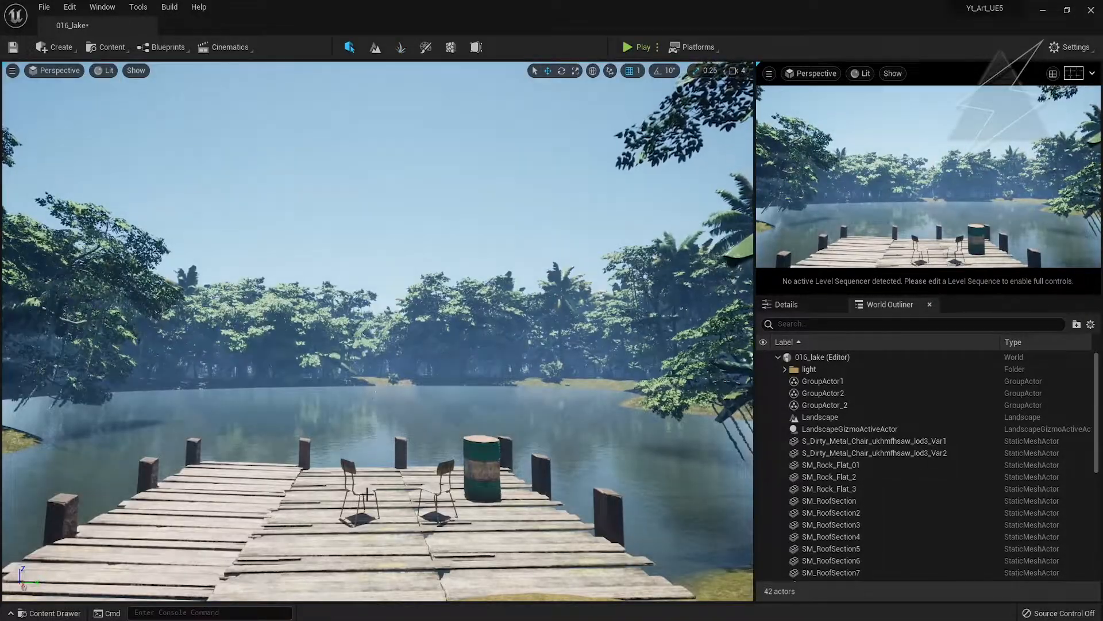
drag(444, 290, 443, 247)
mouse_move(413, 517)
right_down()
mouse_move(414, 560)
mouse_move(414, 506)
right_up()
key(1)
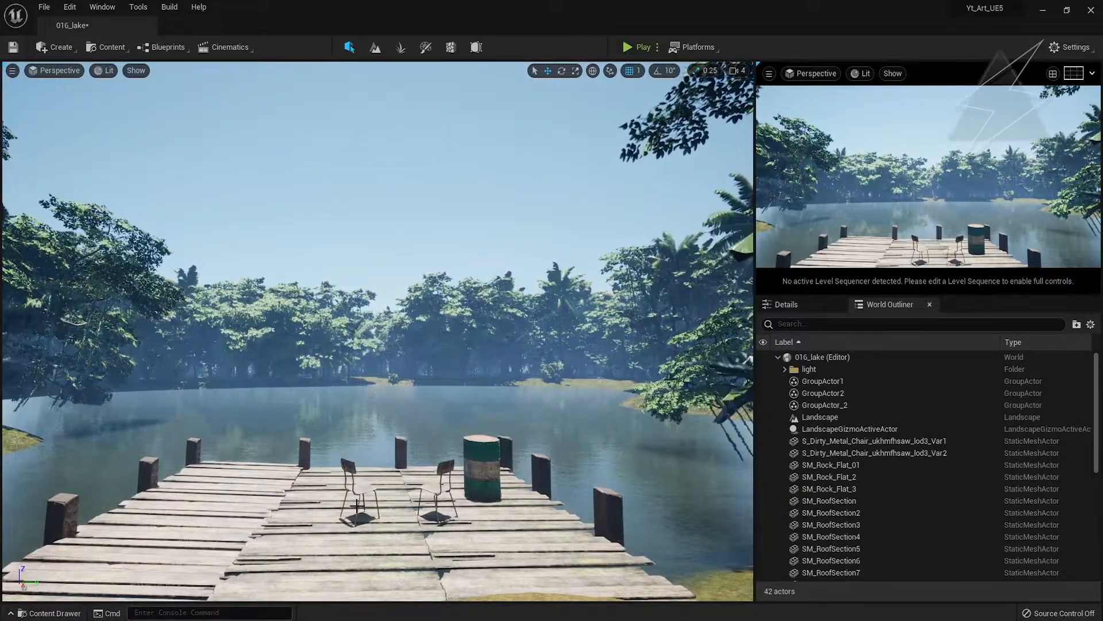
click(482, 469)
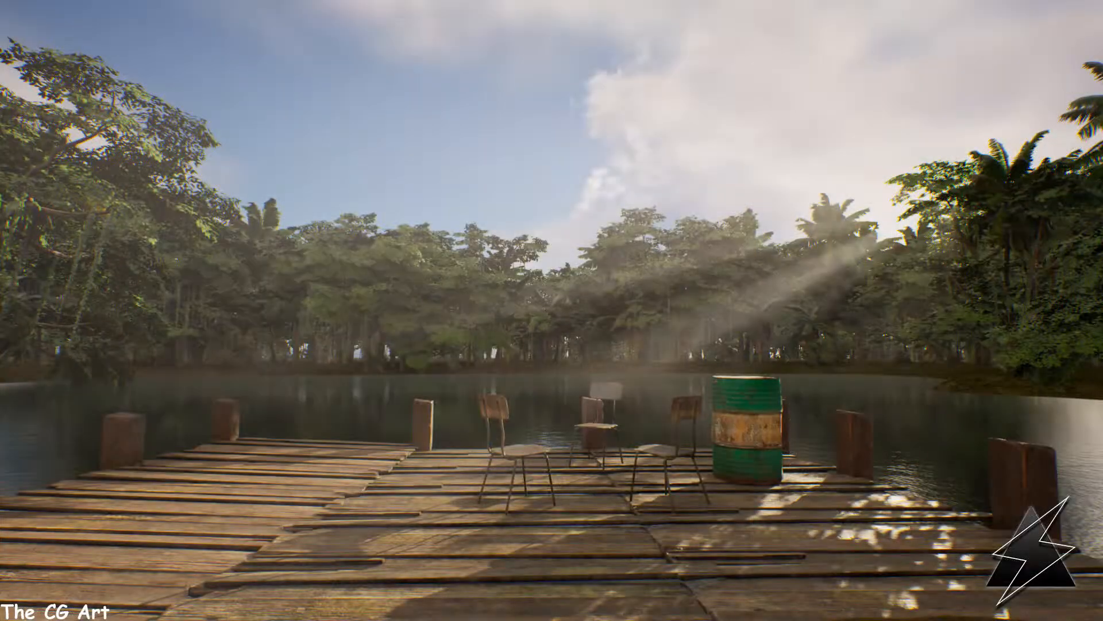